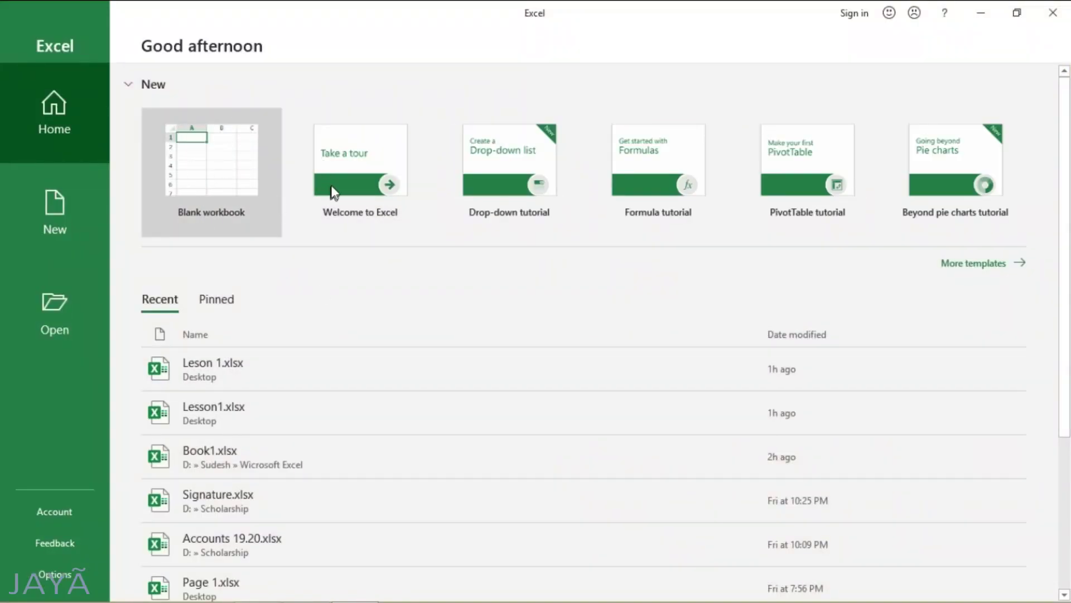
Step: Create a blank workbook, add a second worksheet, and return to Sheet1 after switching between the two sheets
left_click(199, 154)
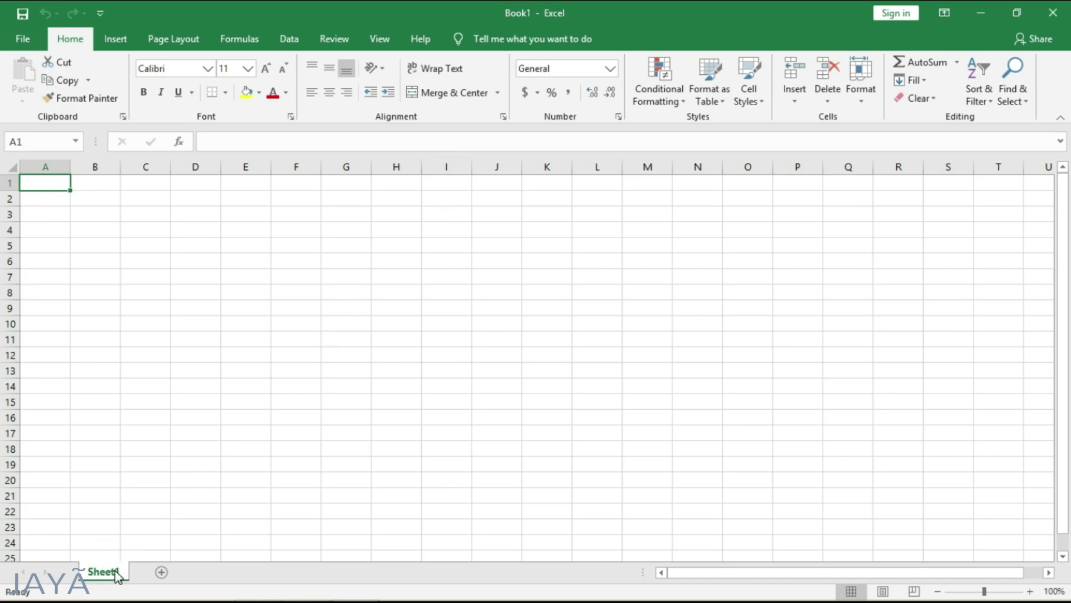
left_click(162, 573)
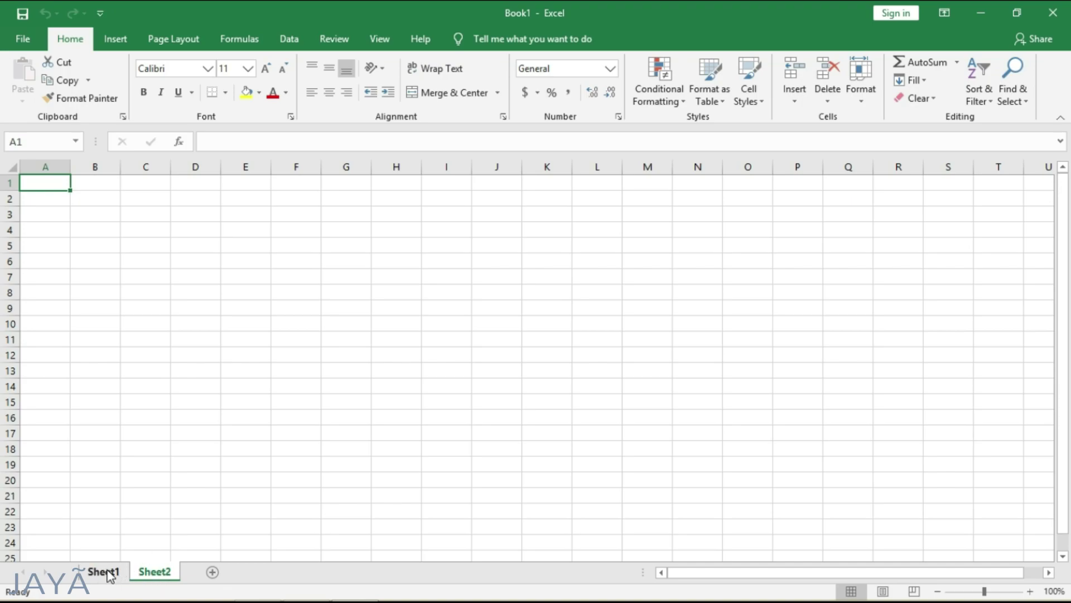
left_click(106, 573)
left_click(157, 572)
left_click(119, 570)
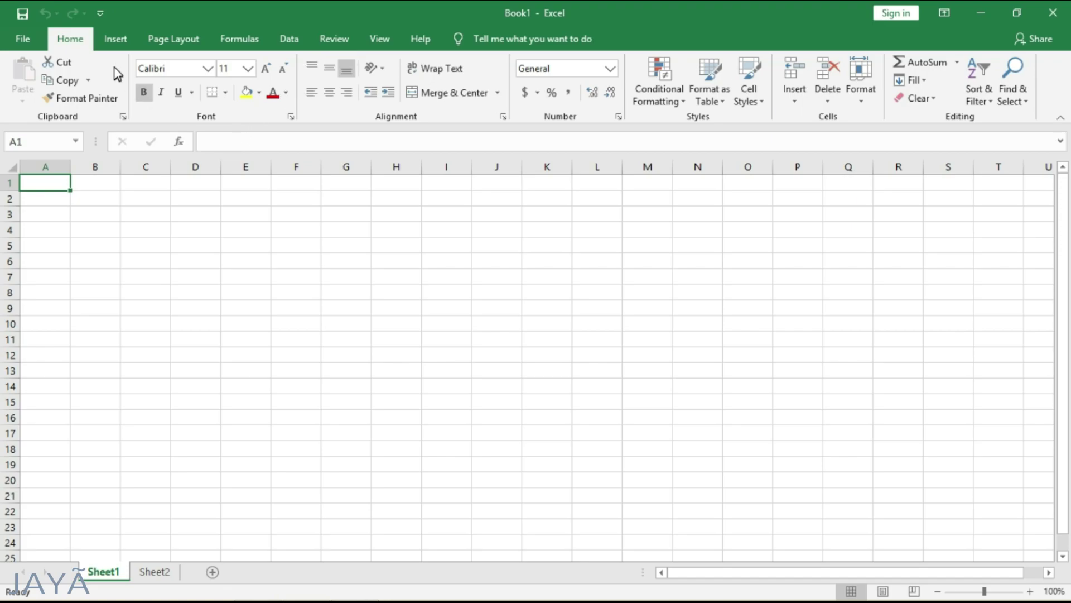
Step: Review the available insert commands, the font formatting options and the font settings in the Format Cells dialog
left_click(116, 41)
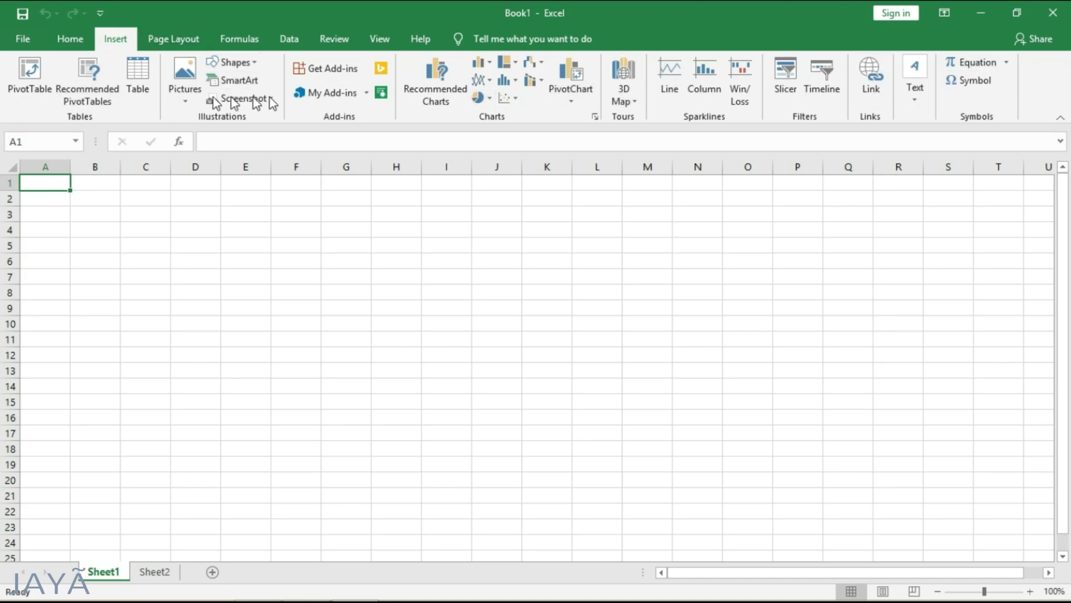
left_click(69, 38)
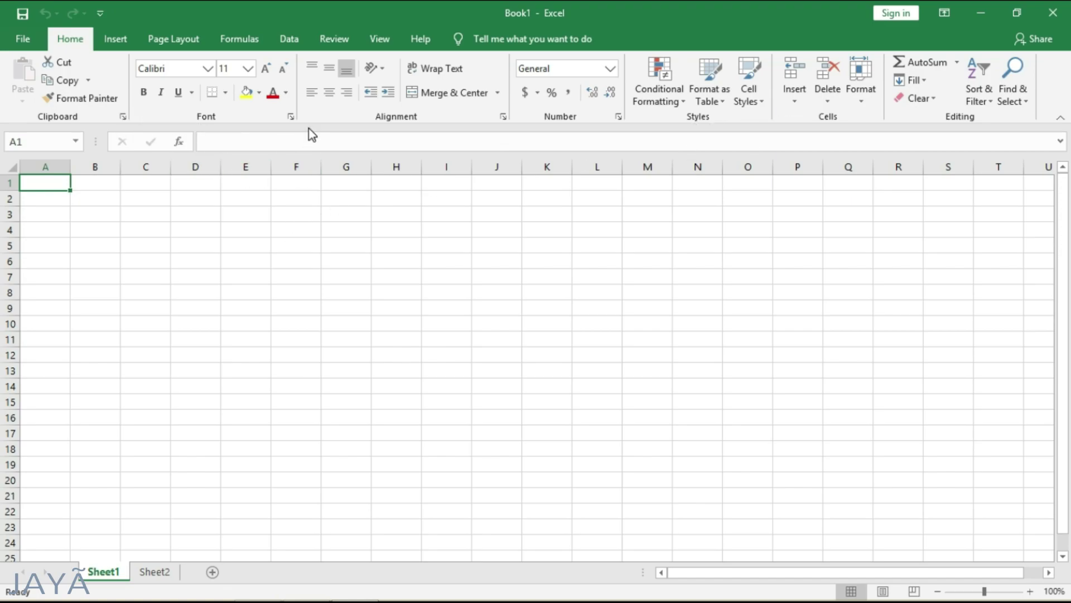
left_click(291, 117)
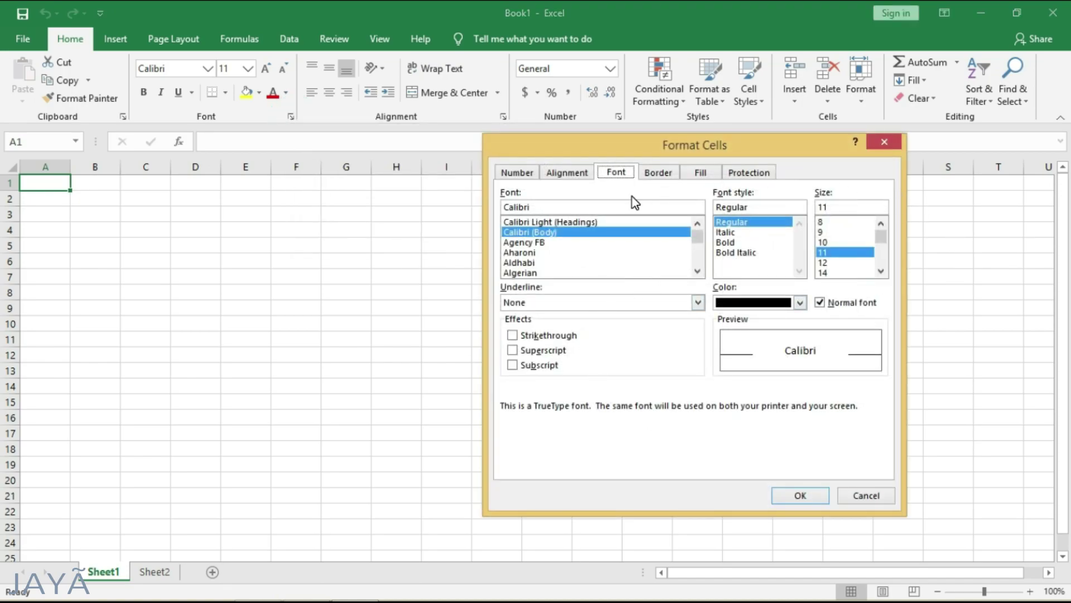
left_click(887, 143)
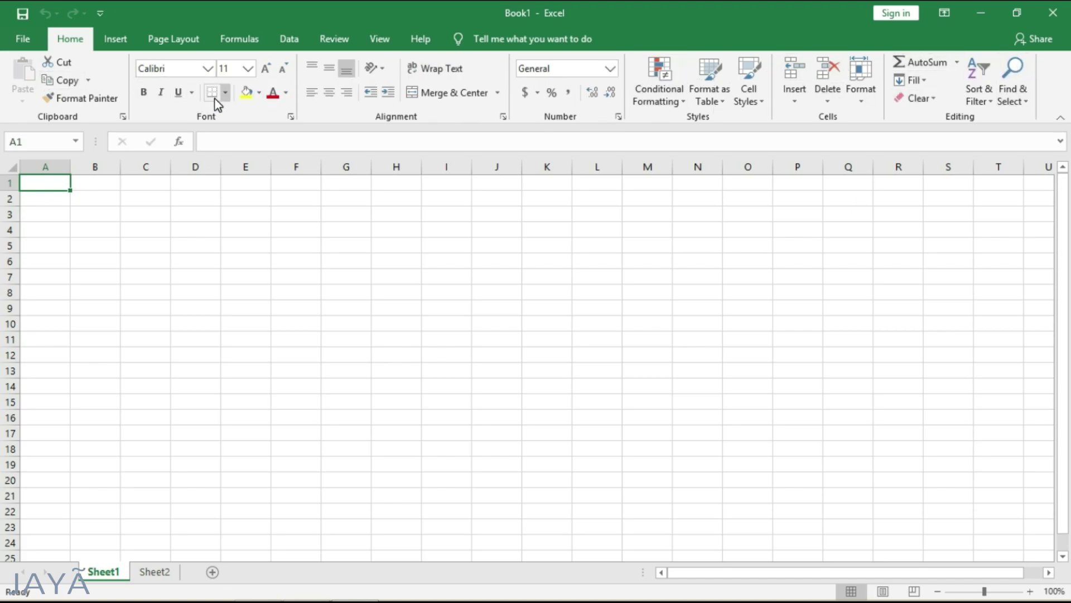
left_click(178, 92)
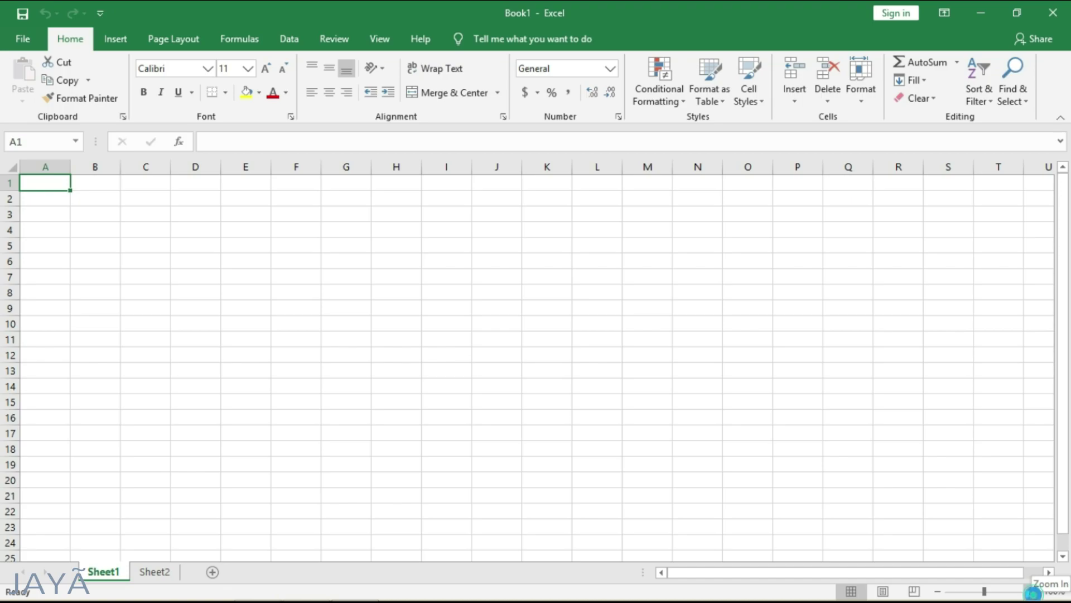
Step: Zoom the worksheet in to 200%
left_click(1030, 591)
left_click(1030, 591)
left_click(1031, 591)
left_click(1030, 591)
left_click(1030, 591)
left_click(1030, 590)
left_click(1031, 591)
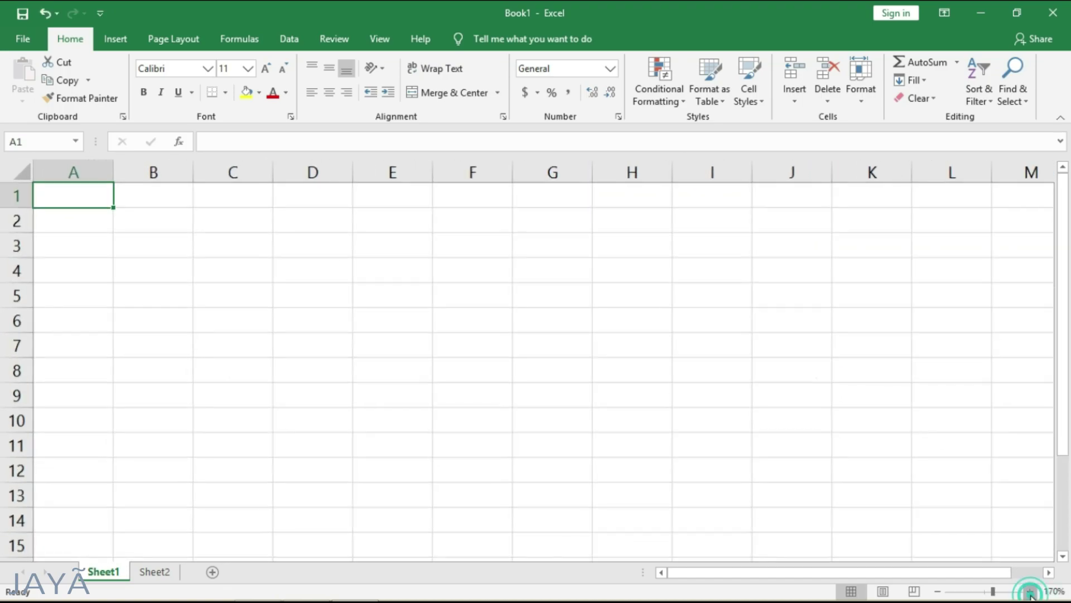
left_click(1031, 591)
left_click(1030, 591)
left_click(1031, 591)
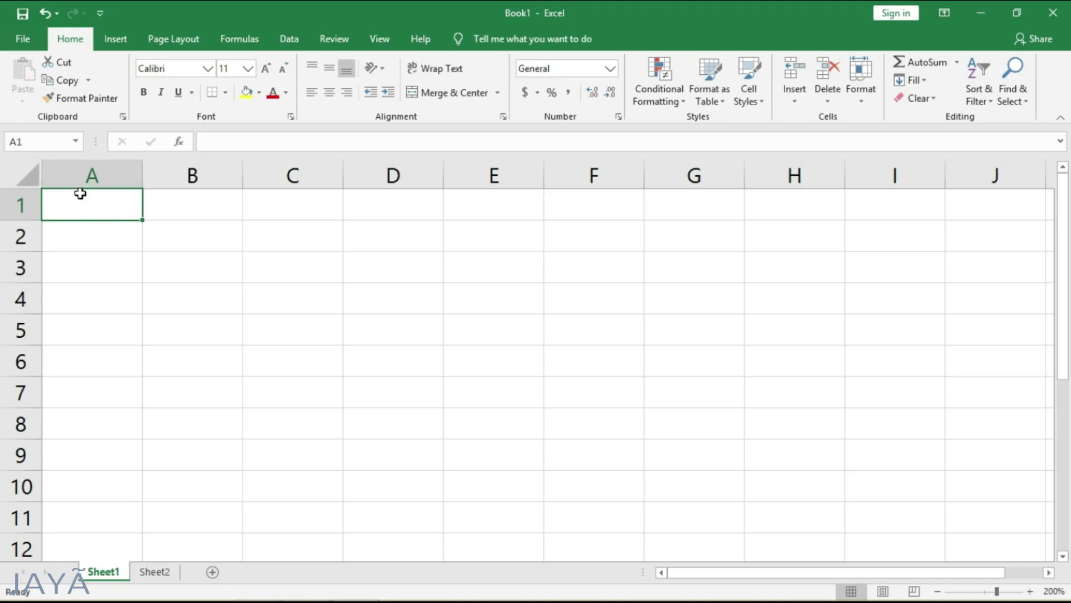
Step: Check the cell reference shown for the active cell by selecting D5 and returning to A1
left_click(40, 141)
left_click(50, 141)
left_click(379, 333)
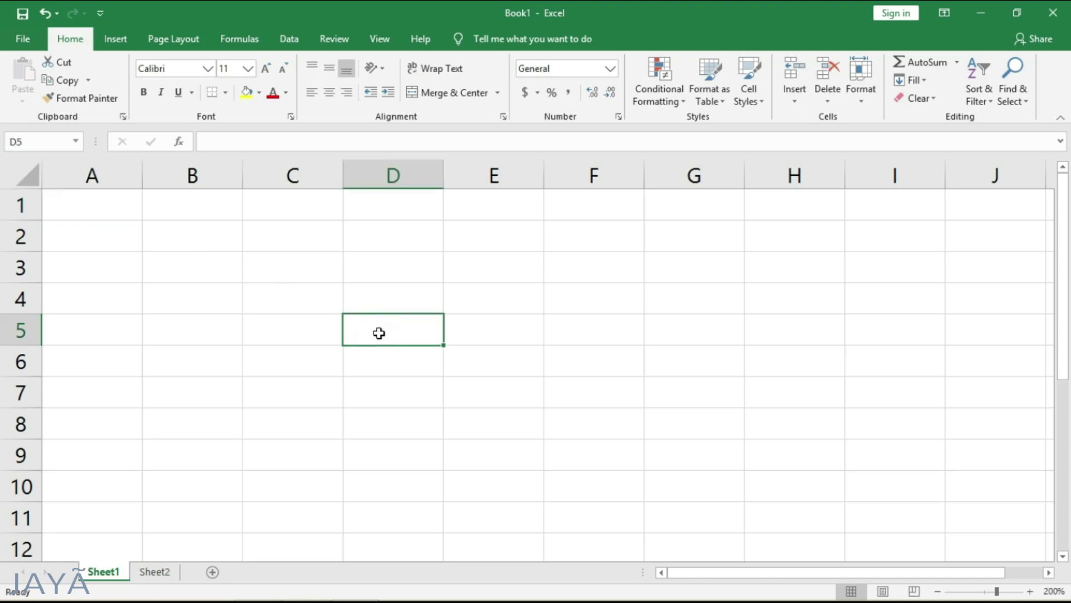
left_click(101, 209)
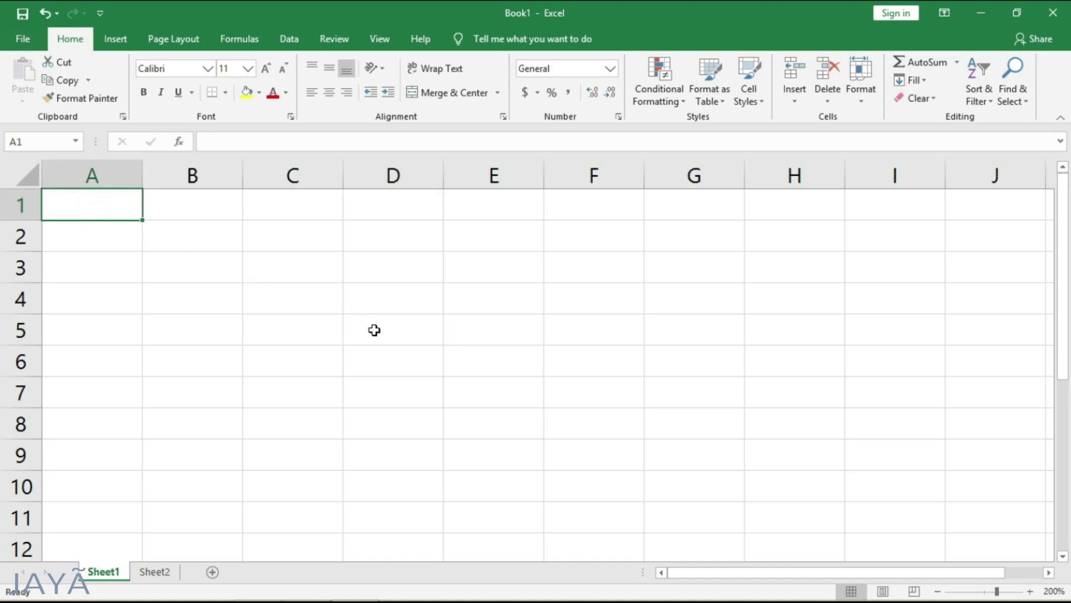
Step: Bring up the On-Screen Keyboard and use its arrow keys to move the active cell from A1 to D5
mouse_move(357, 601)
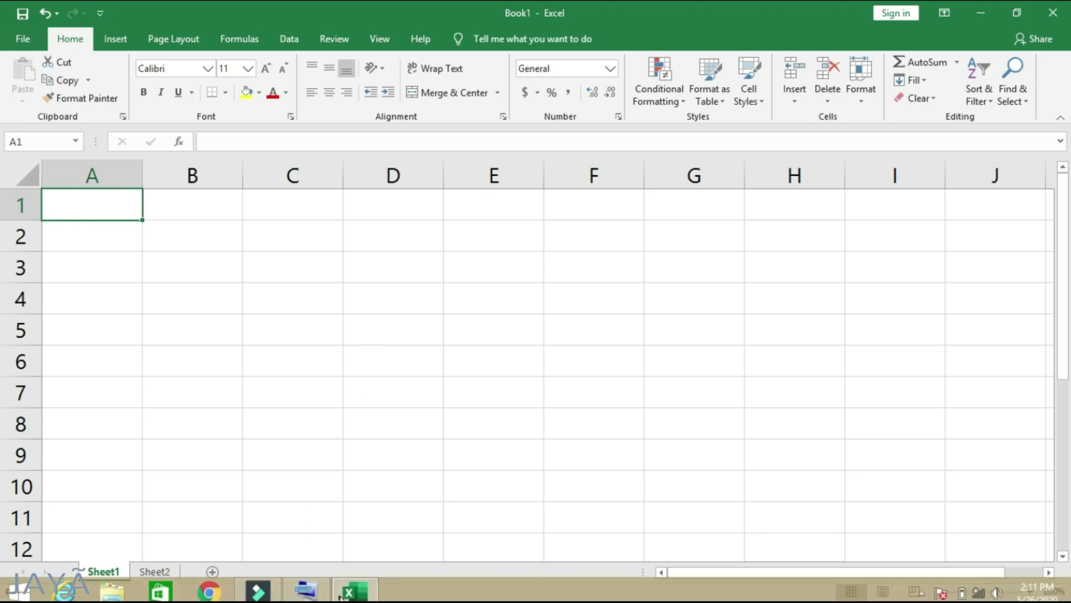
left_click(305, 580)
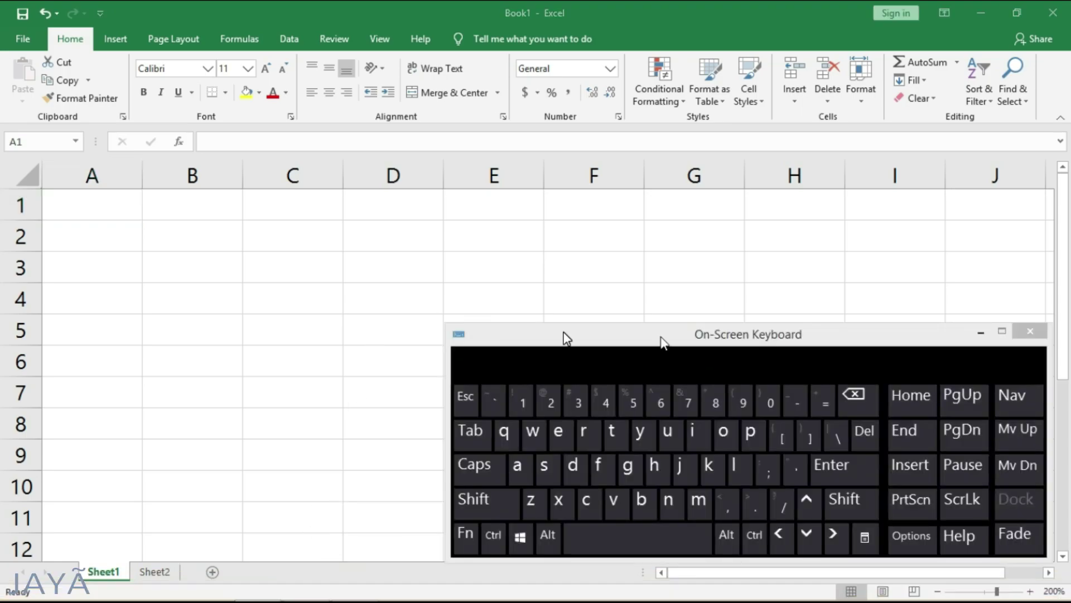
left_click(82, 203)
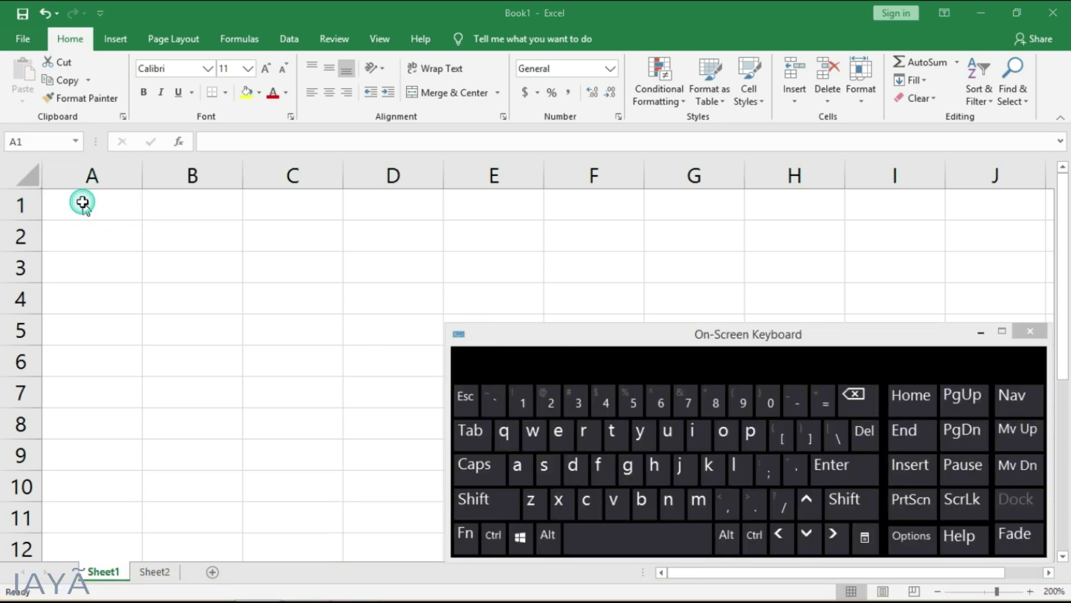
left_click(837, 532)
left_click(837, 532)
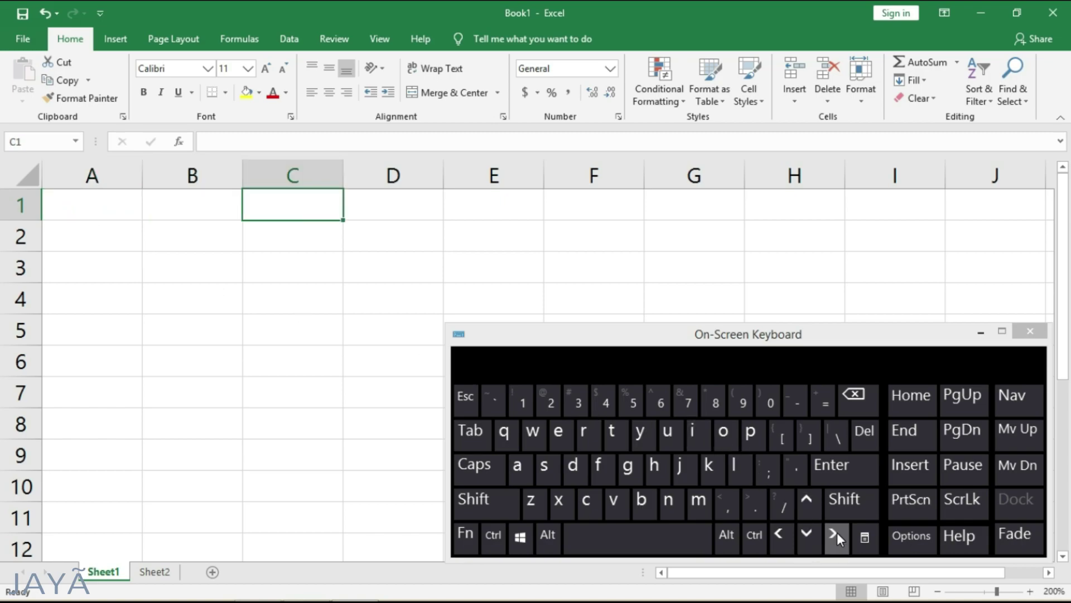
left_click(837, 532)
left_click(808, 537)
left_click(808, 537)
left_click(808, 537)
left_click(808, 536)
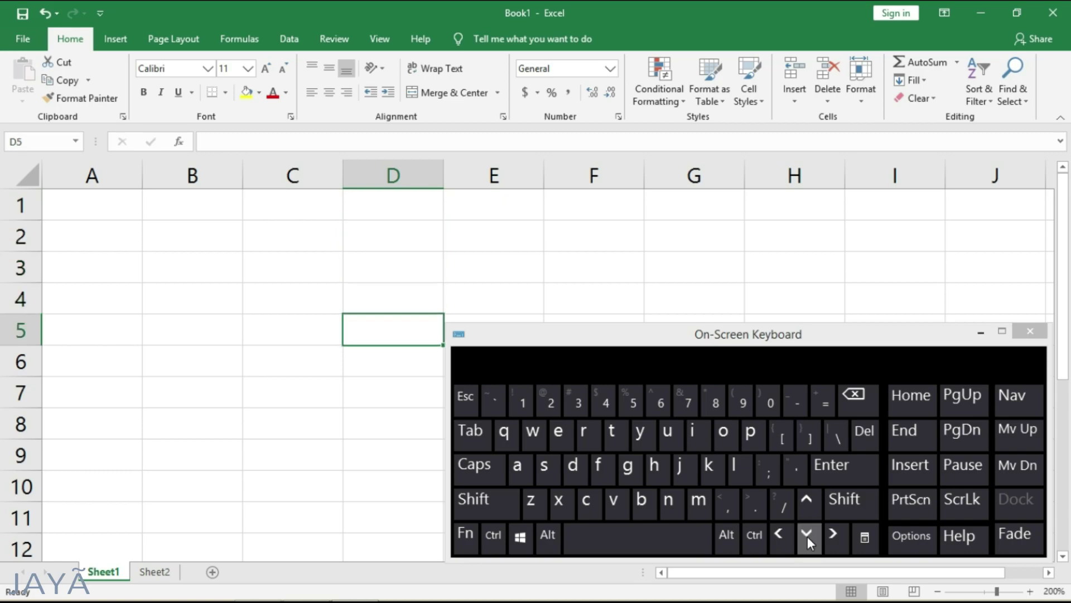
Step: Highlight column D and row 5 in turn, and reselect their intersecting cell D5
left_click(377, 167)
left_click(20, 330)
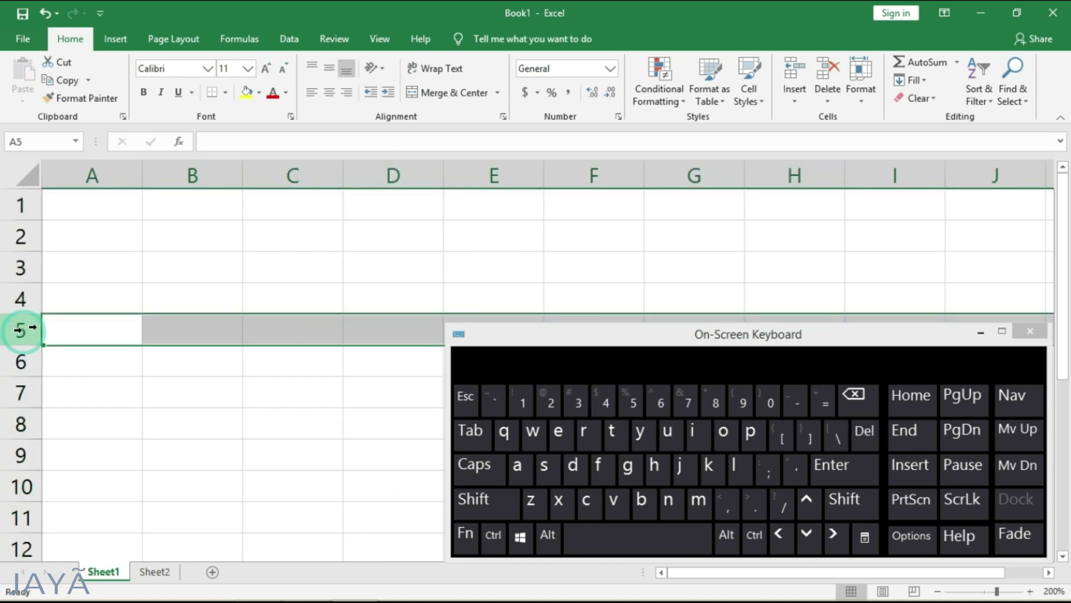
left_click(405, 339)
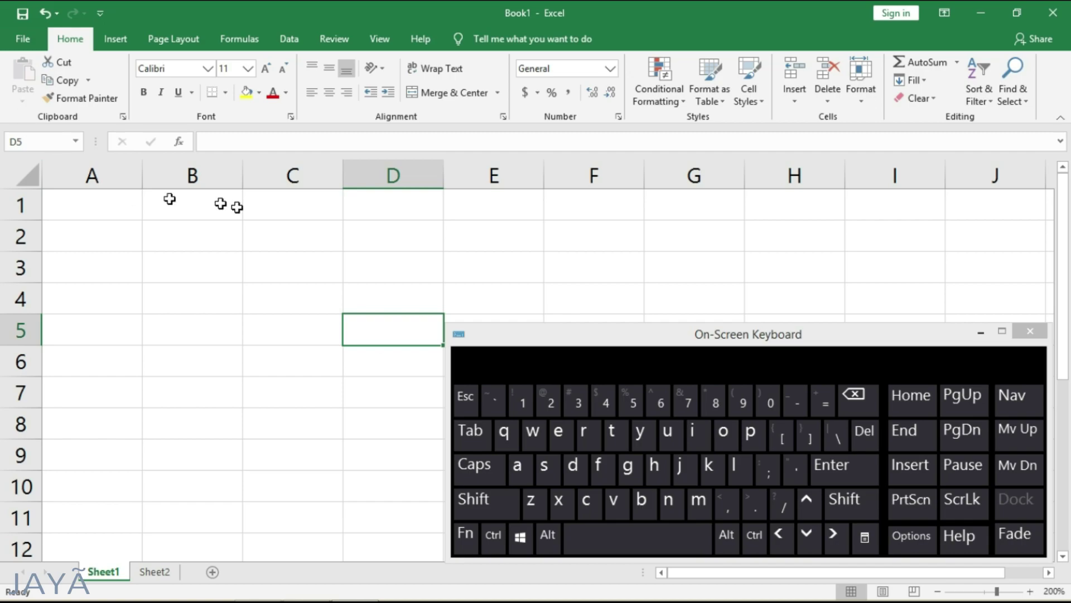
Step: Examine how the cell reference follows the selection by selecting cells C4, B3, C3 and D5 in turn
left_click(21, 142)
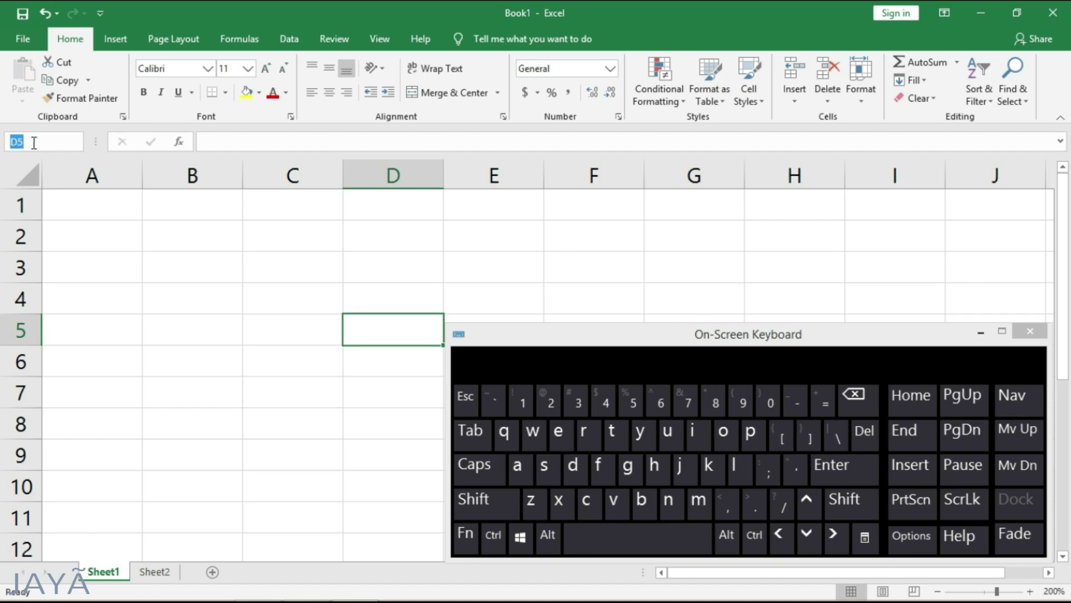
left_click(34, 142)
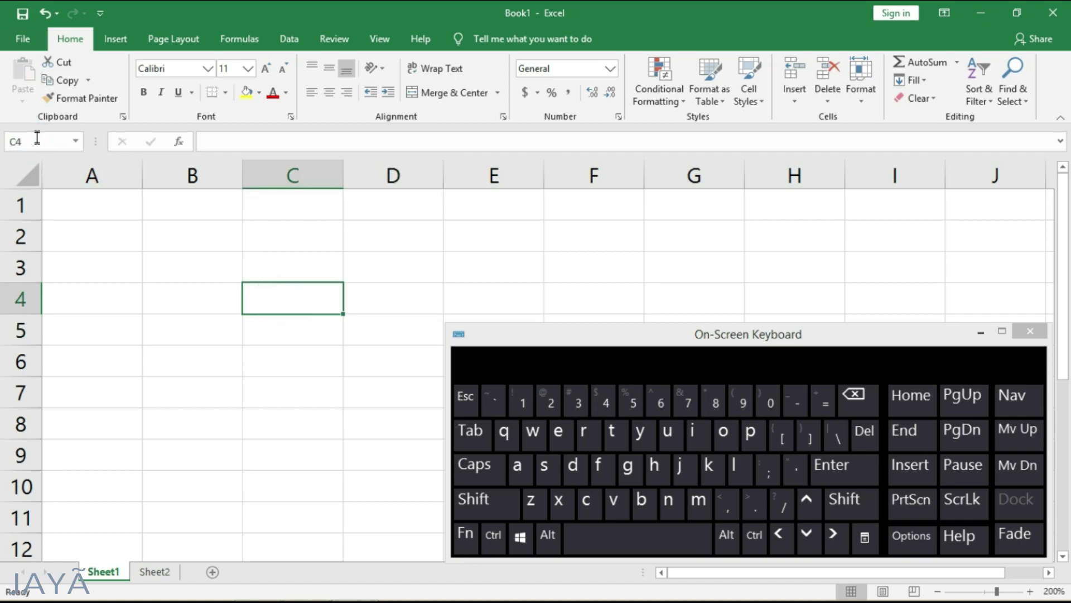
left_click(21, 143)
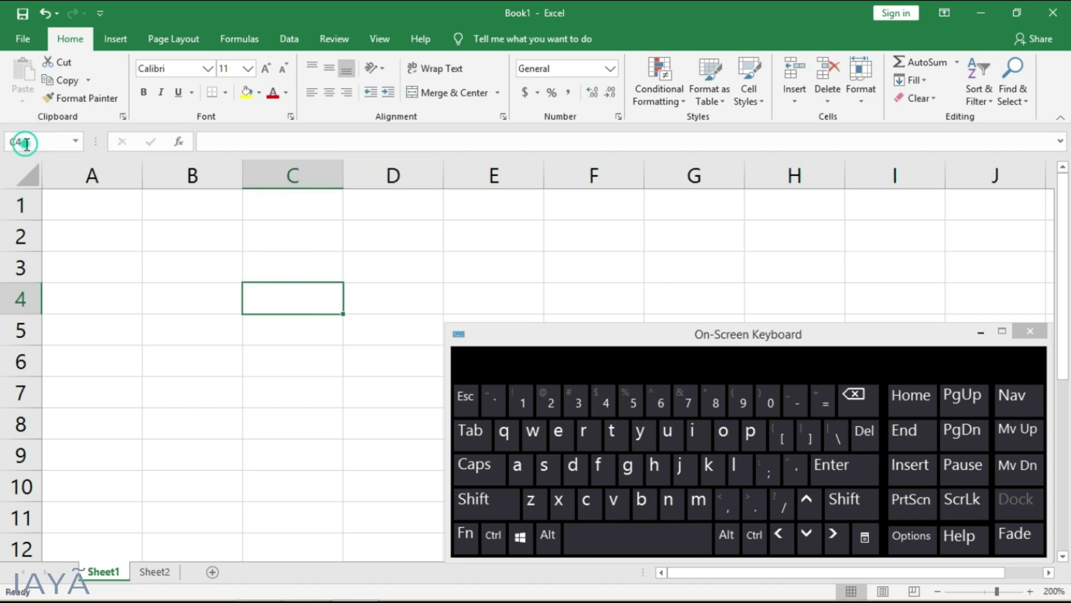
left_click(196, 275)
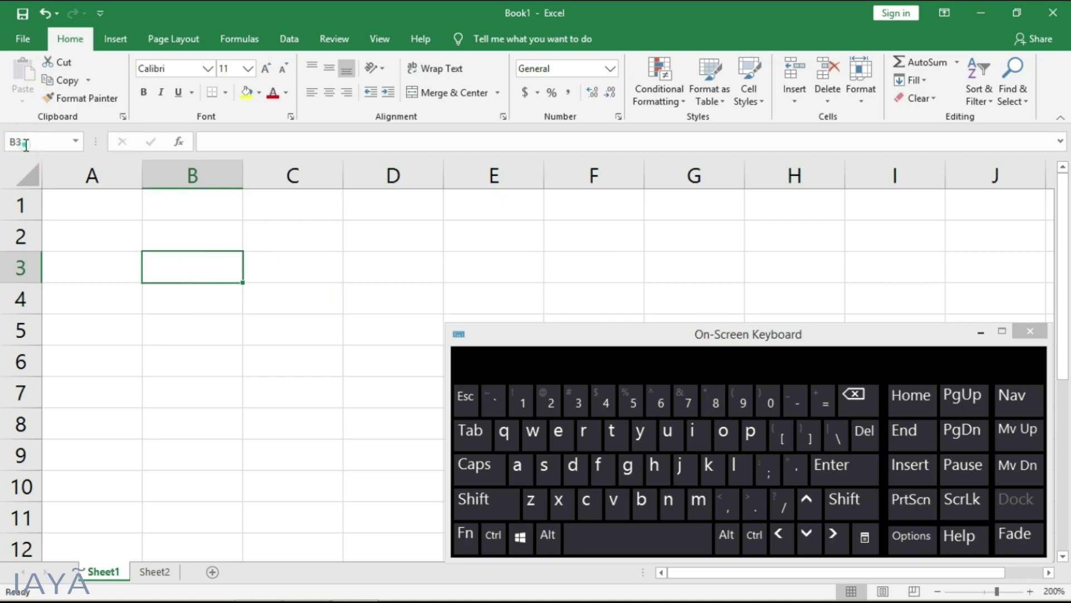
left_click(286, 266)
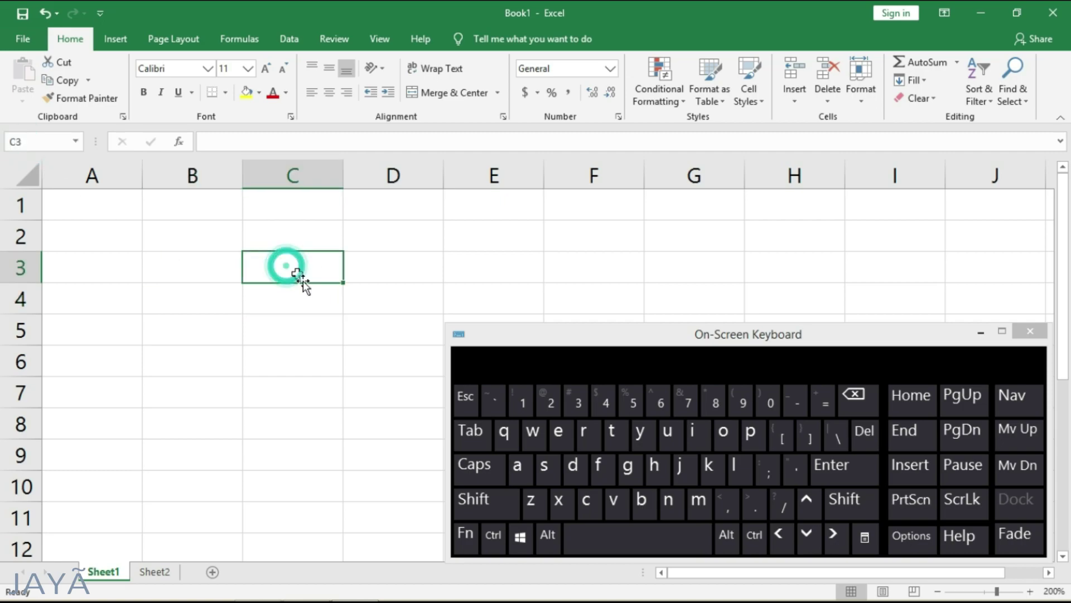
left_click(365, 331)
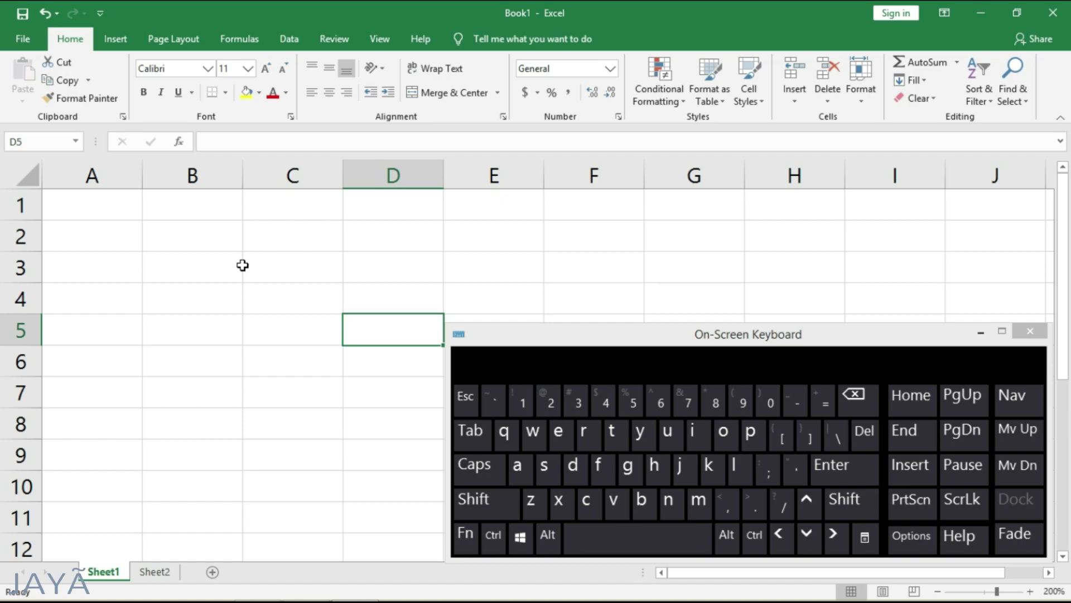
Step: Enter the text "sales details" in cell A1
left_click(80, 205)
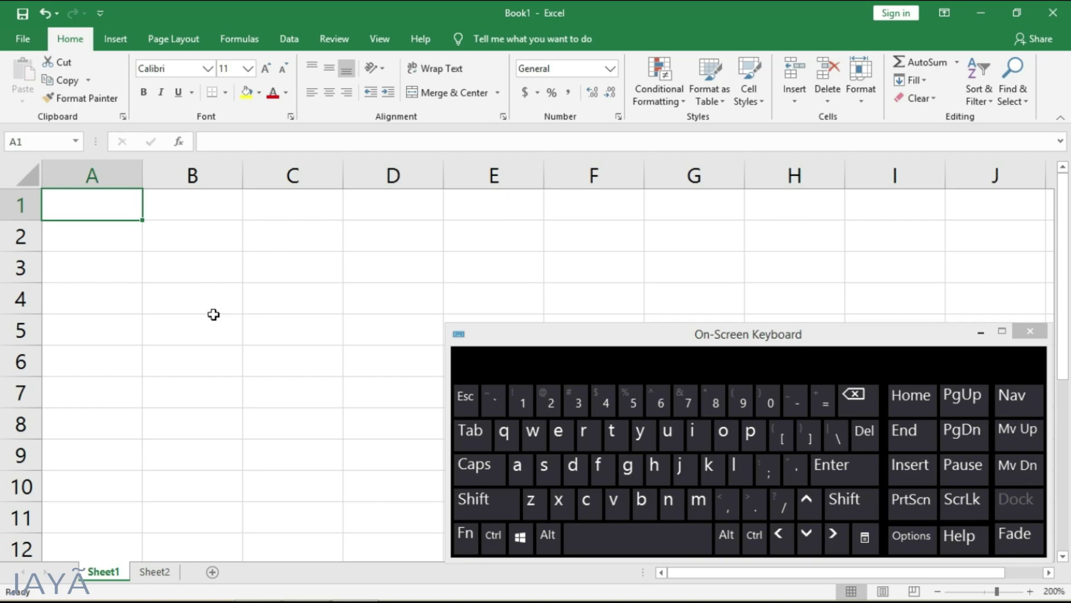
type("sales det")
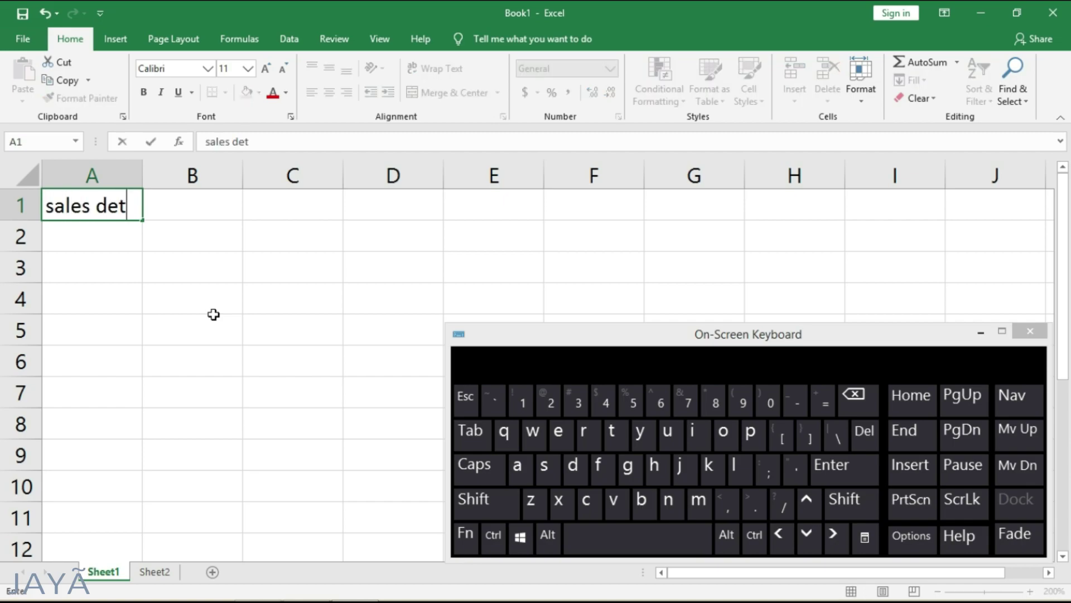
type("ails")
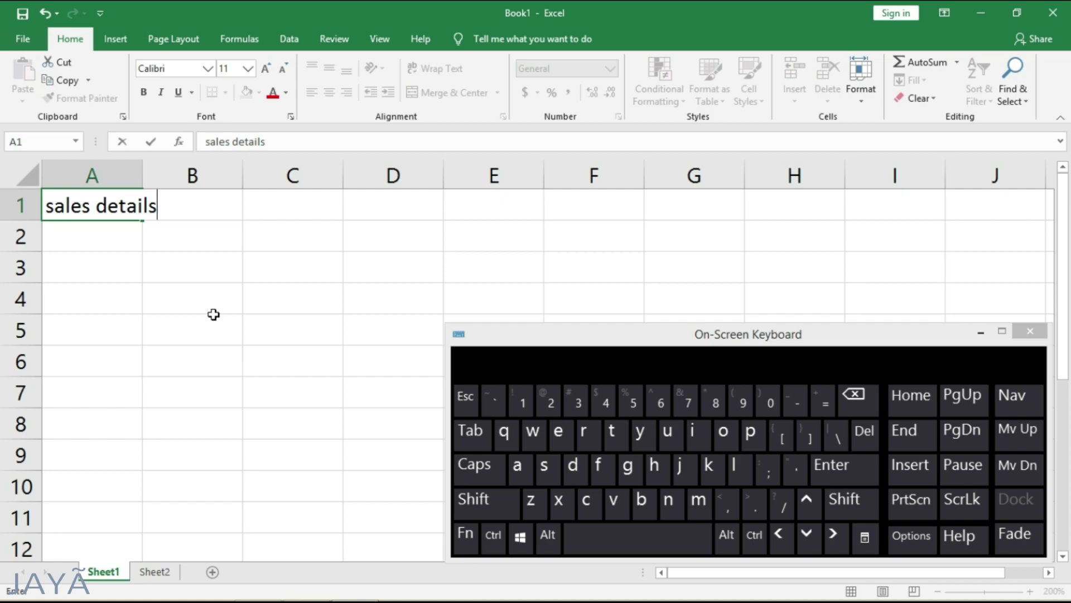
key("Return")
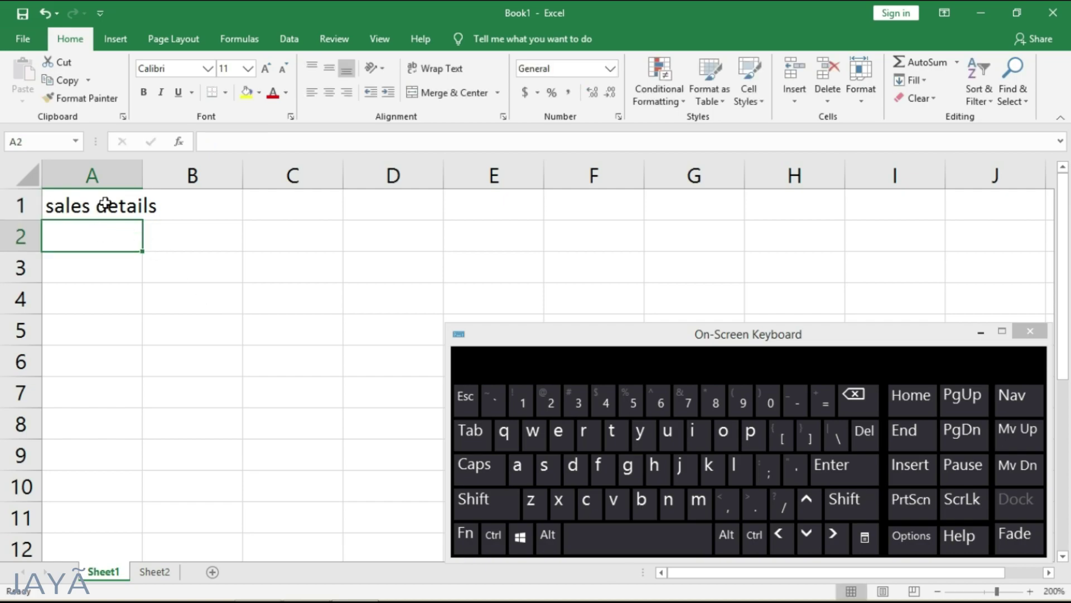
Step: Replace the text in cell A1 with the capitalised title "Sales Details"
left_click(84, 205)
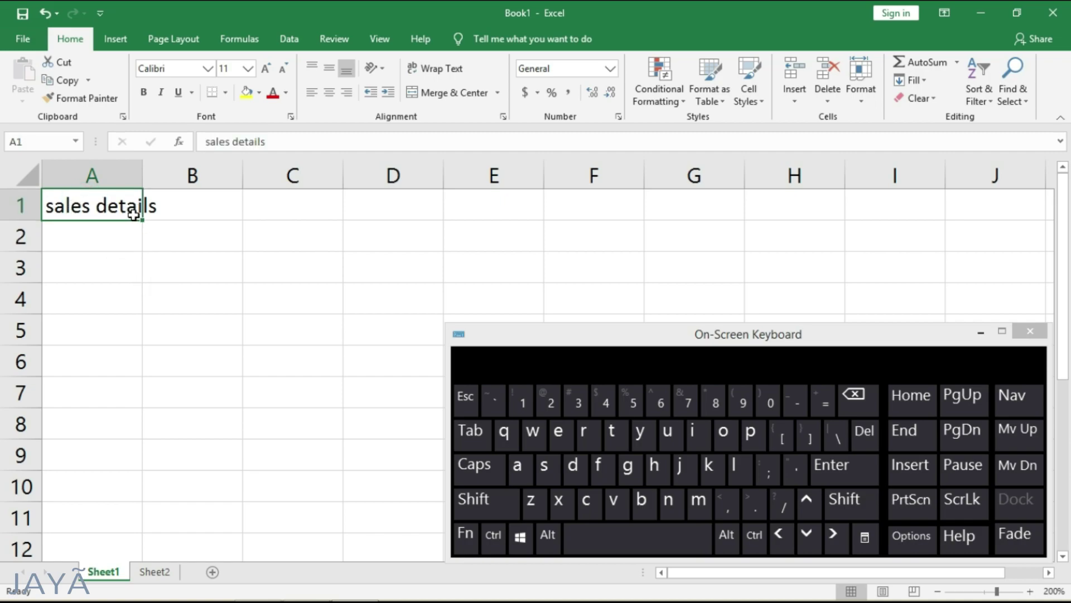
left_click(476, 468)
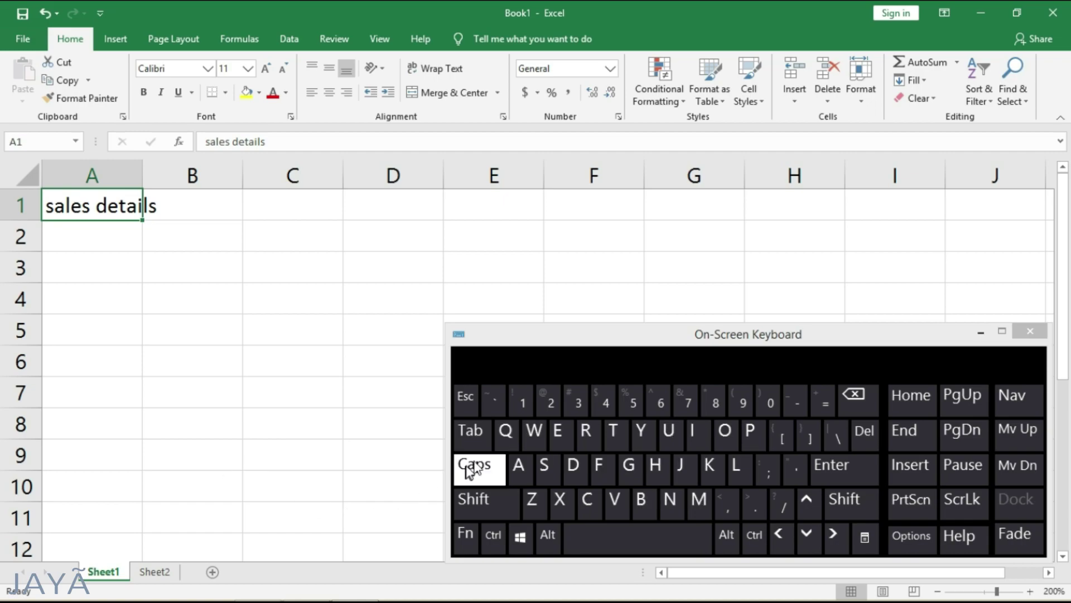
left_click(547, 465)
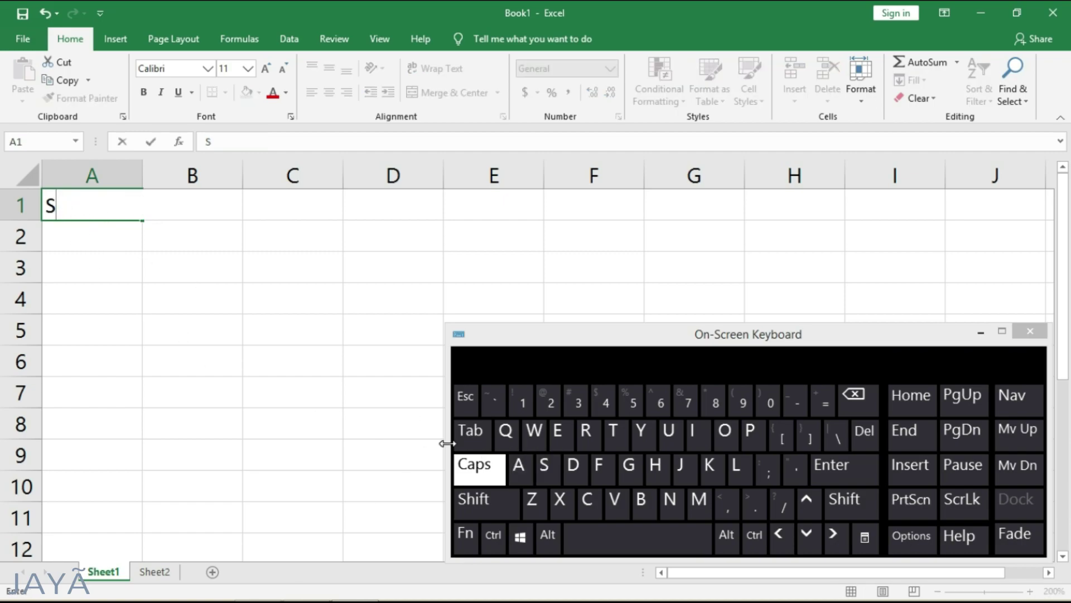
left_click(467, 469)
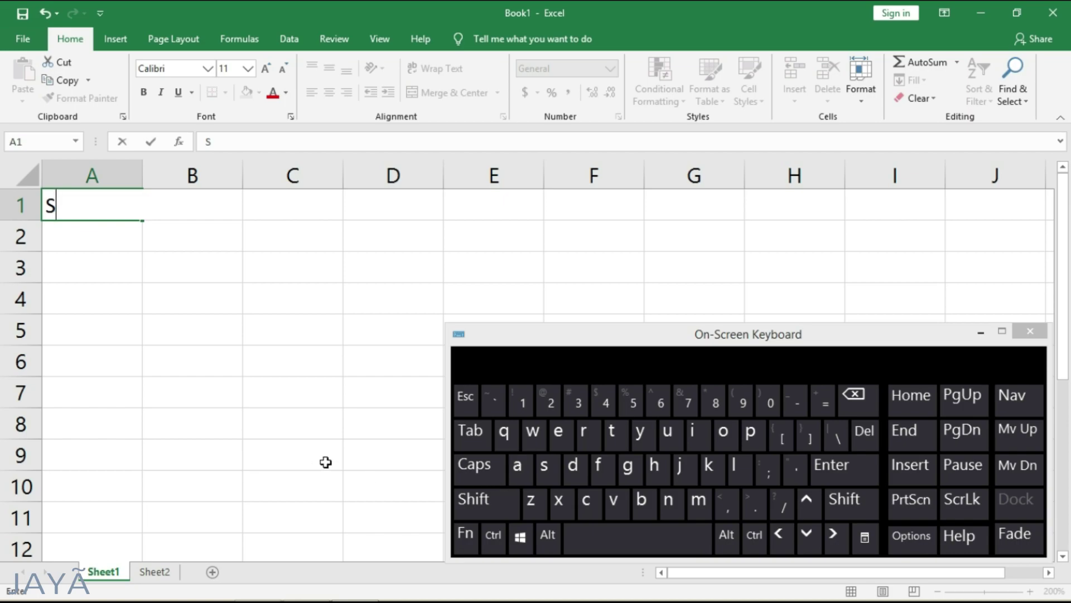
type("ales")
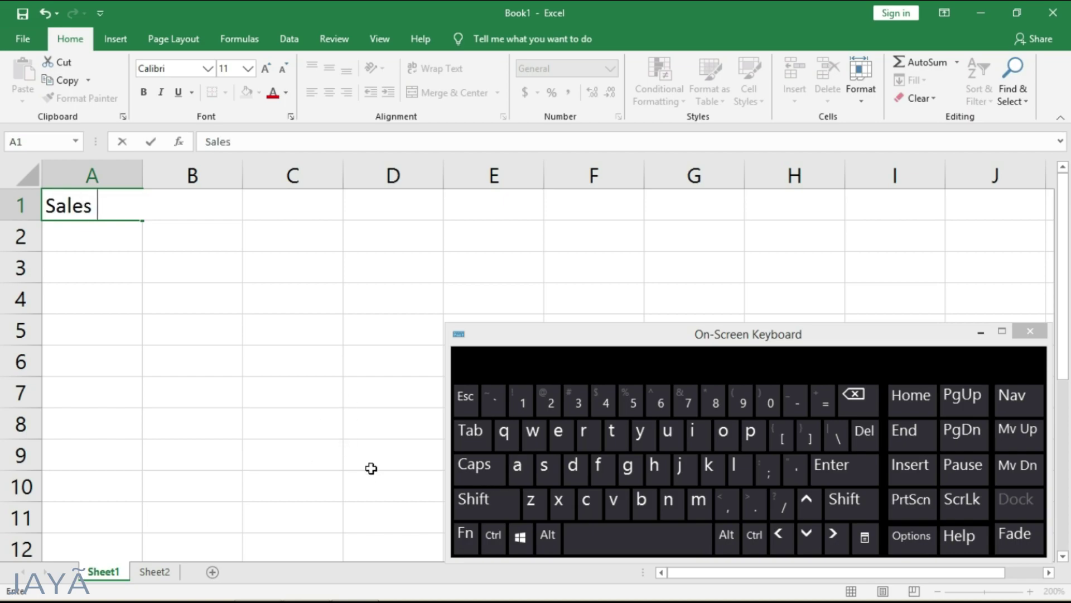
left_click(480, 503)
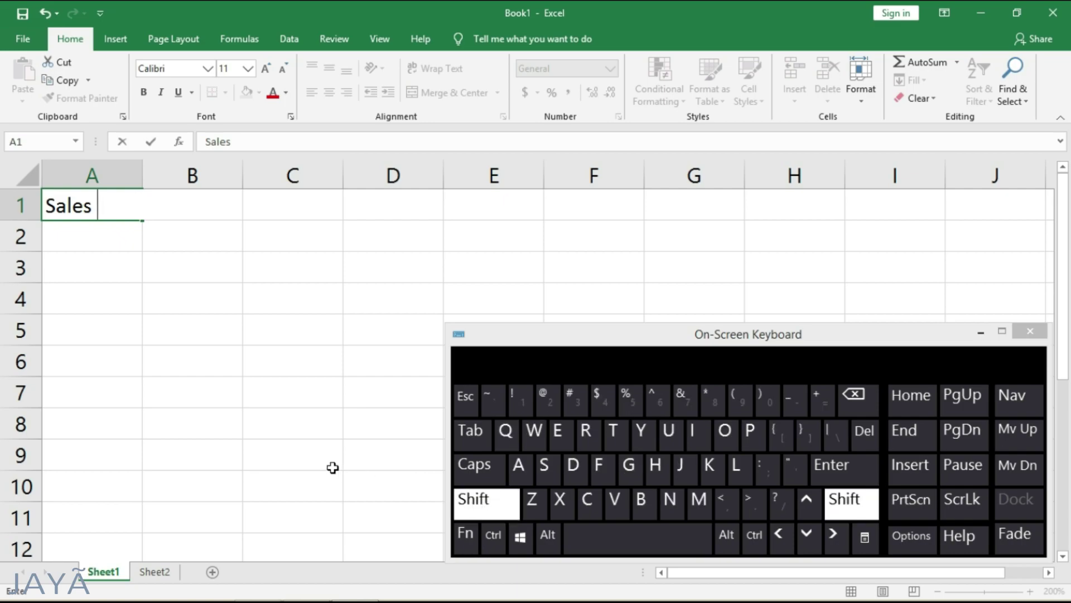
left_click(571, 468)
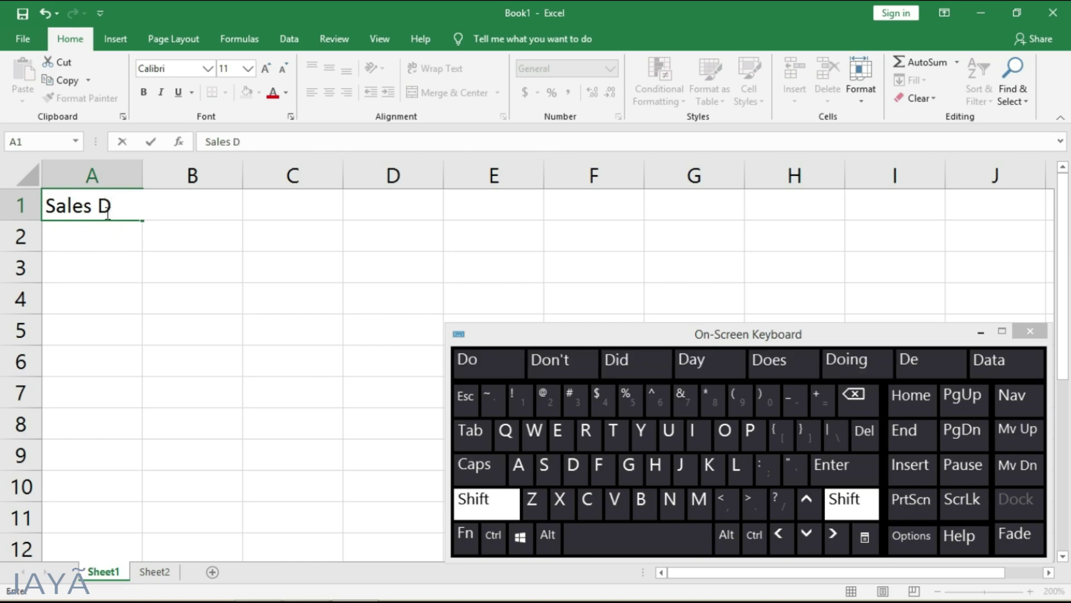
left_click(464, 504)
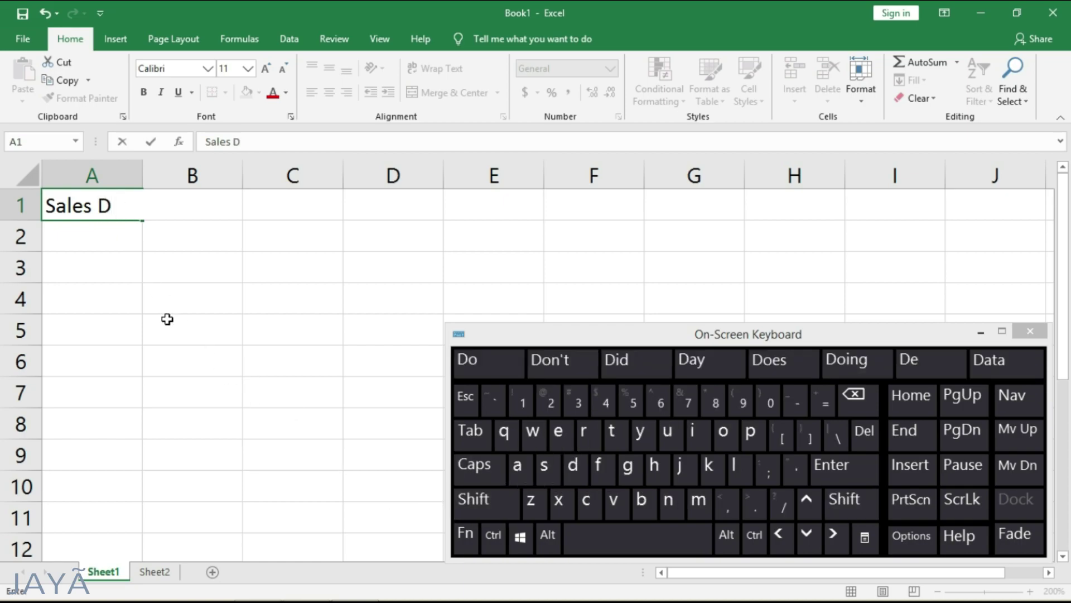
type("etails")
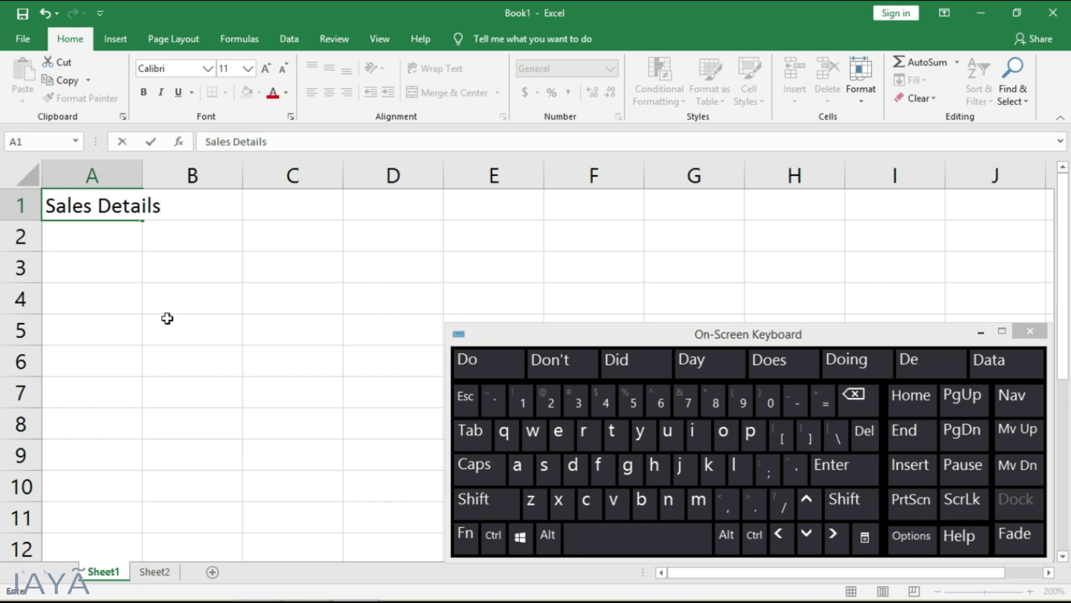
key("Return")
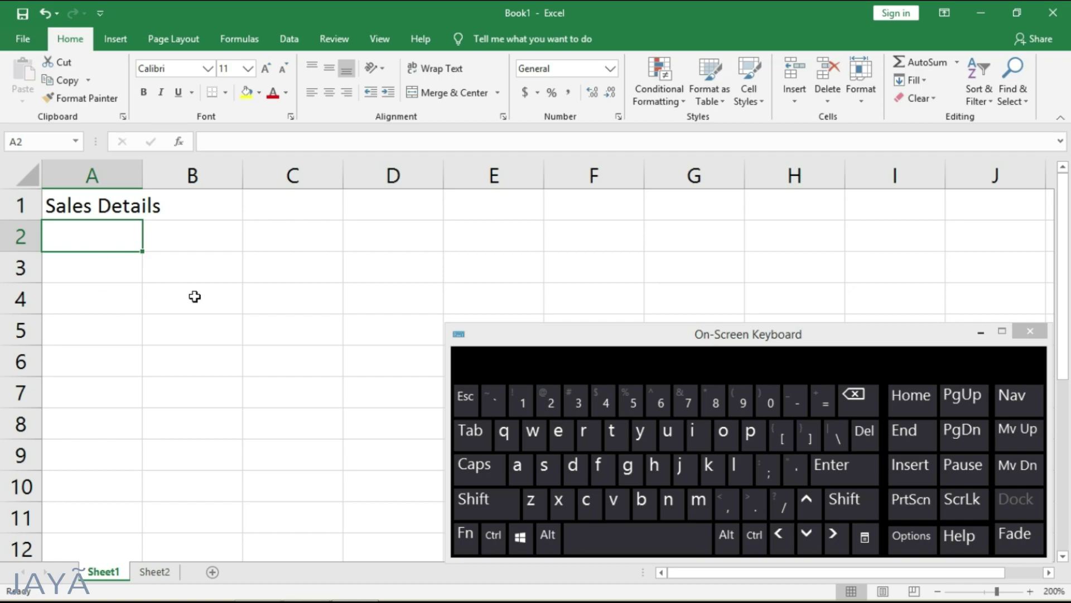
Step: Enter the heading "Invoice Number" in cell A2
left_click(502, 502)
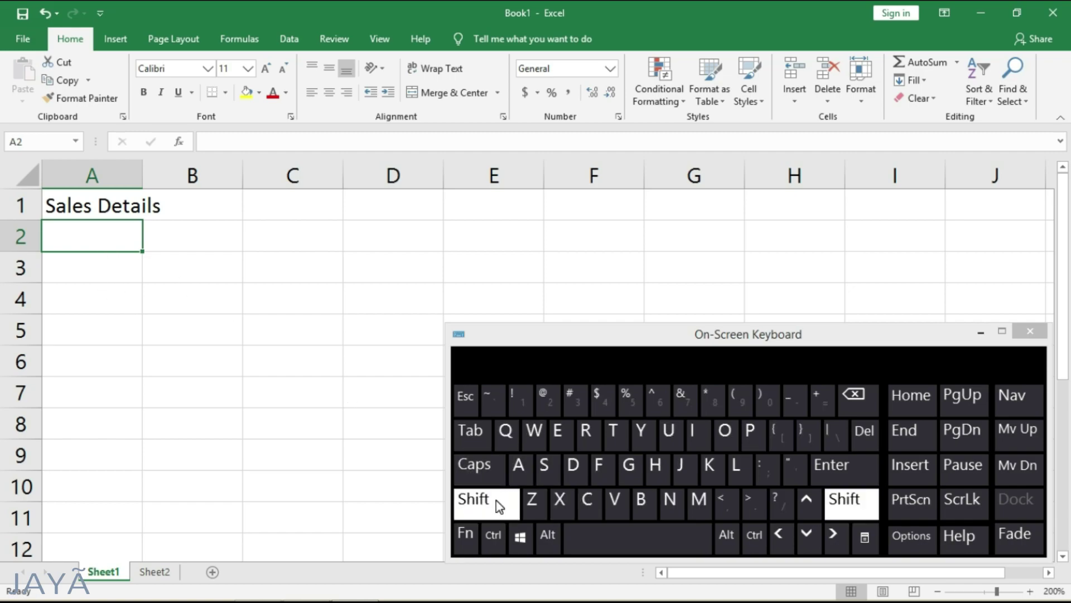
left_click(695, 430)
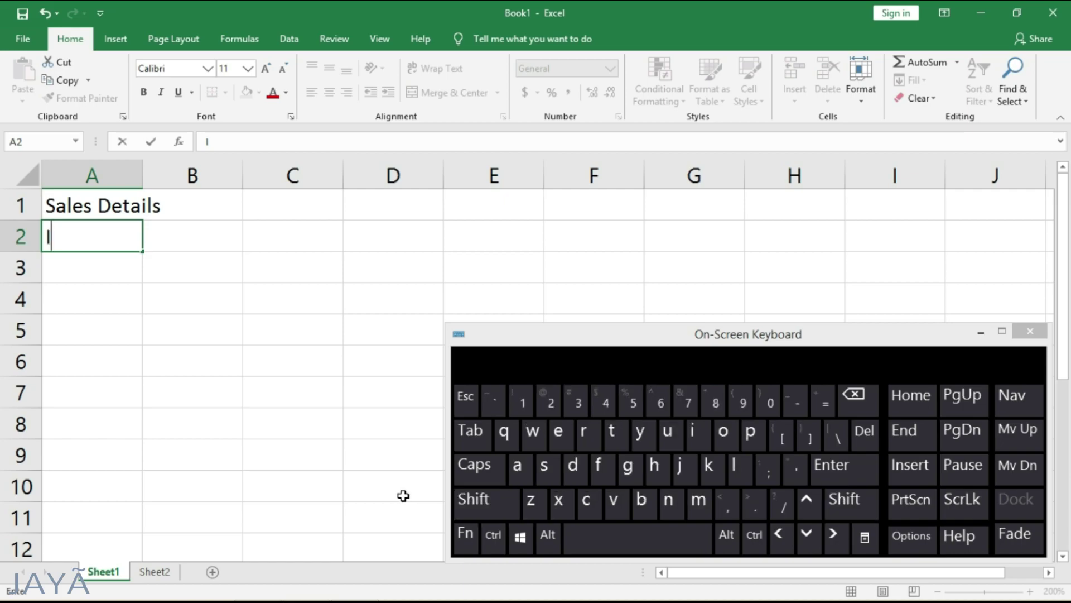
type("nvoic")
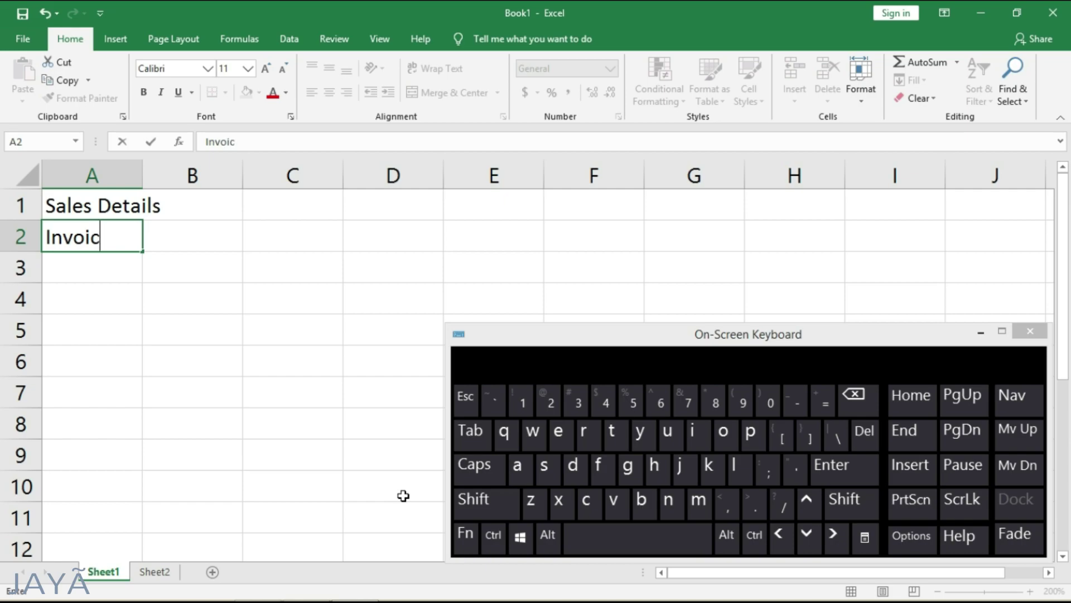
type("e Number")
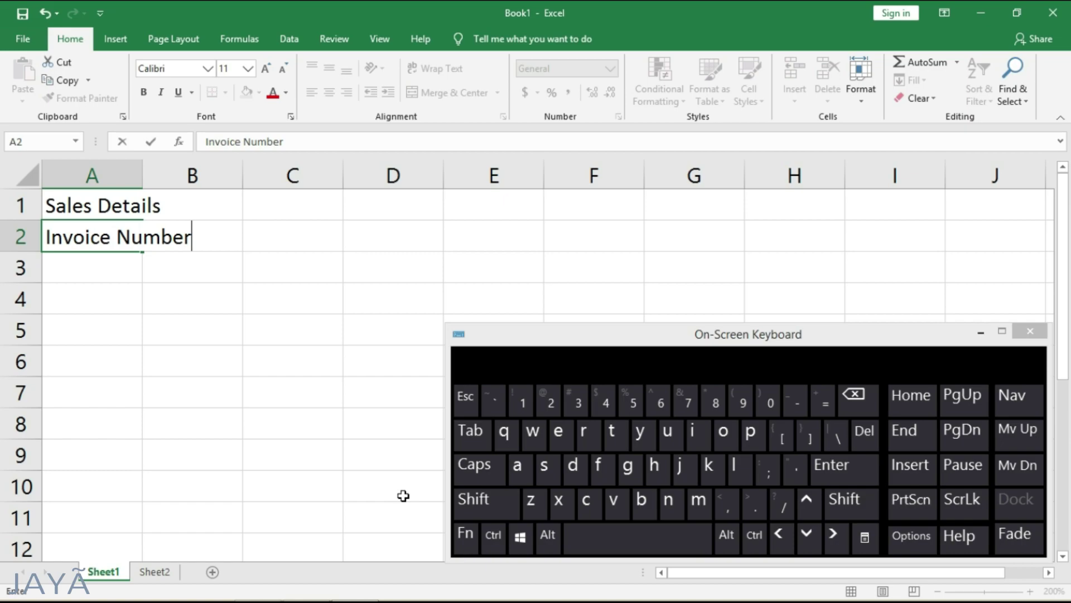
key("Return")
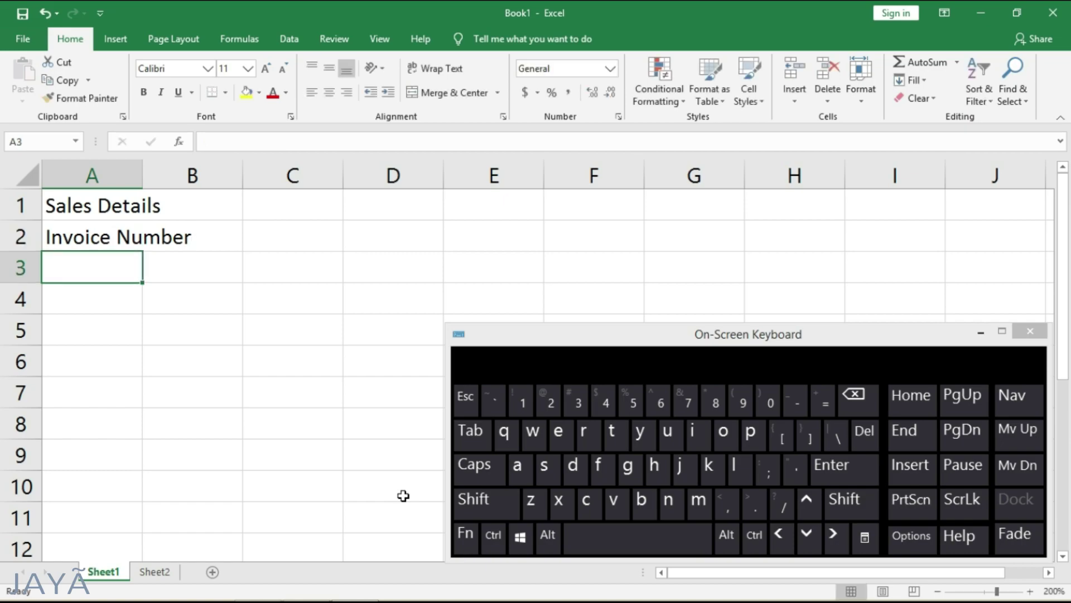
Step: Select cells A2 and B2 in turn to examine the overflowing heading, and minimise the On-Screen Keyboard
left_click(112, 239)
left_click_drag(112, 239, 182, 234)
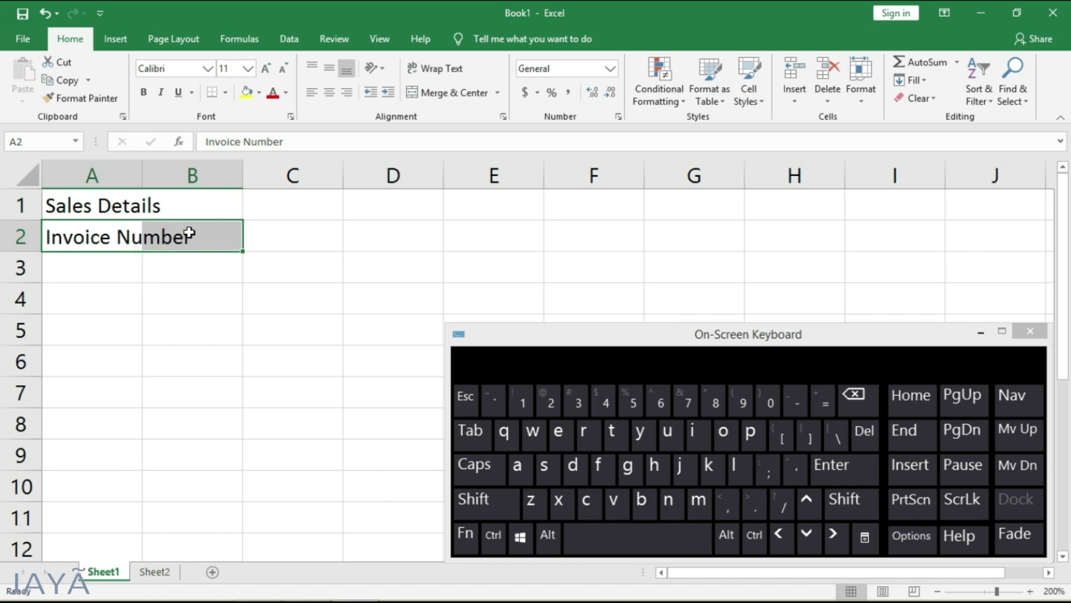
left_click(93, 237)
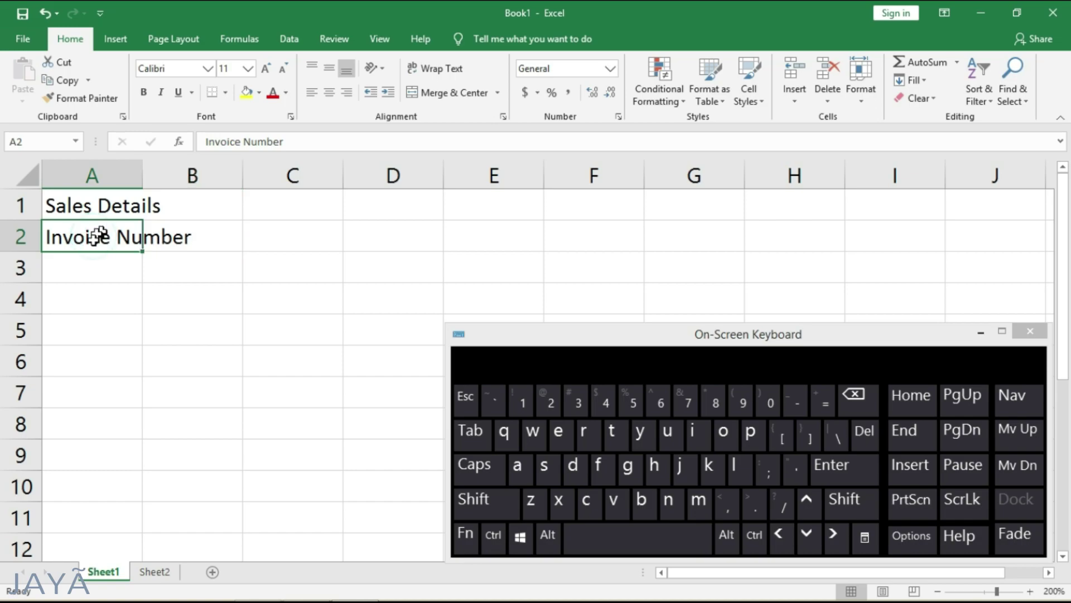
left_click(201, 239)
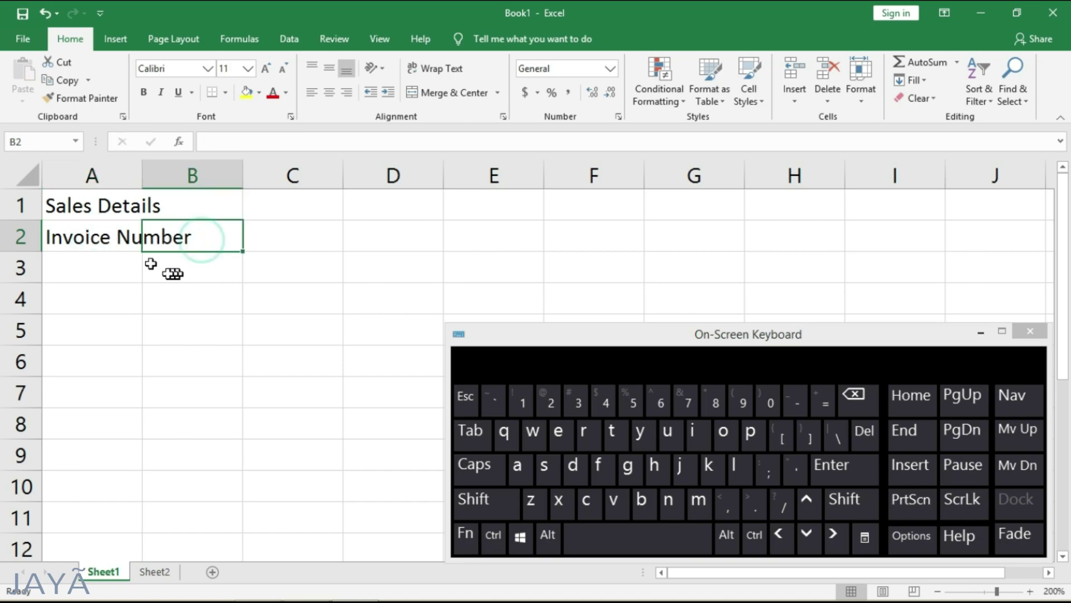
left_click(117, 237)
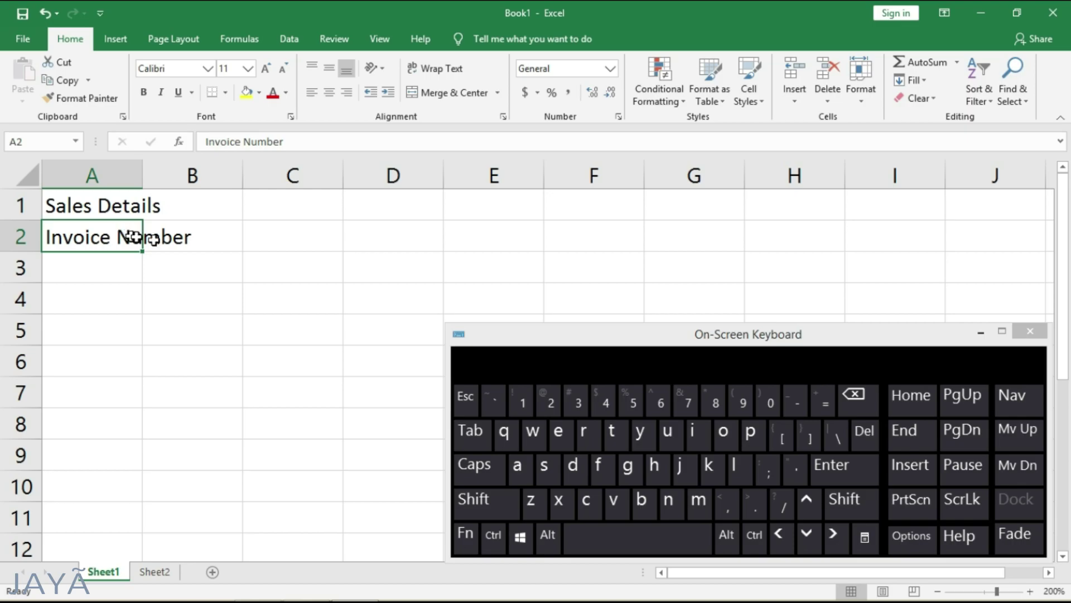
left_click(980, 333)
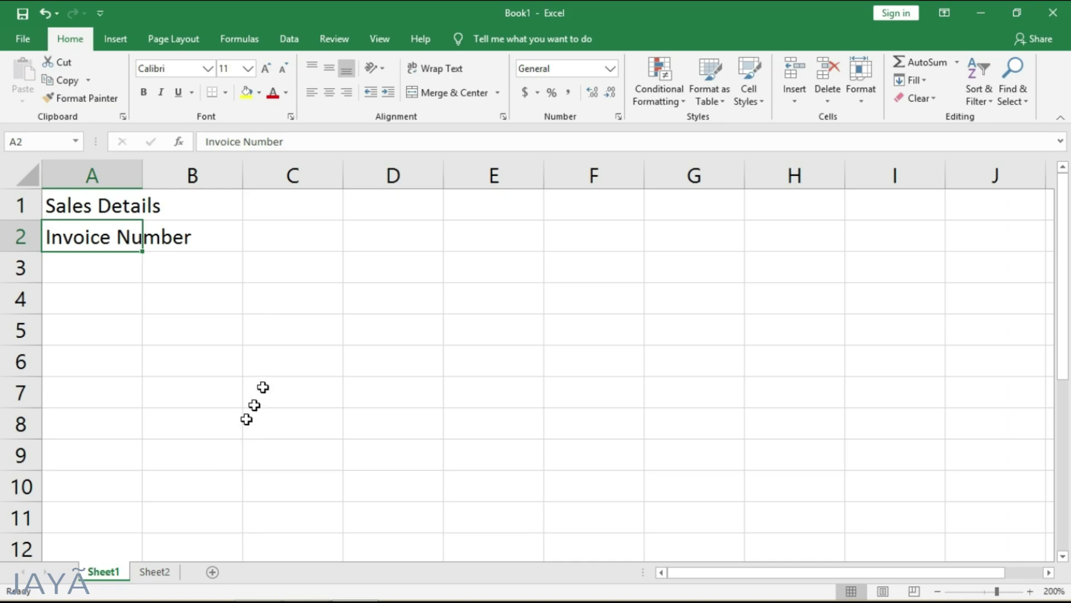
Step: Compare the formula bar contents of cells A2 and B2 to check which cell holds the "Invoice Number" text
left_click(196, 246)
left_click(81, 235)
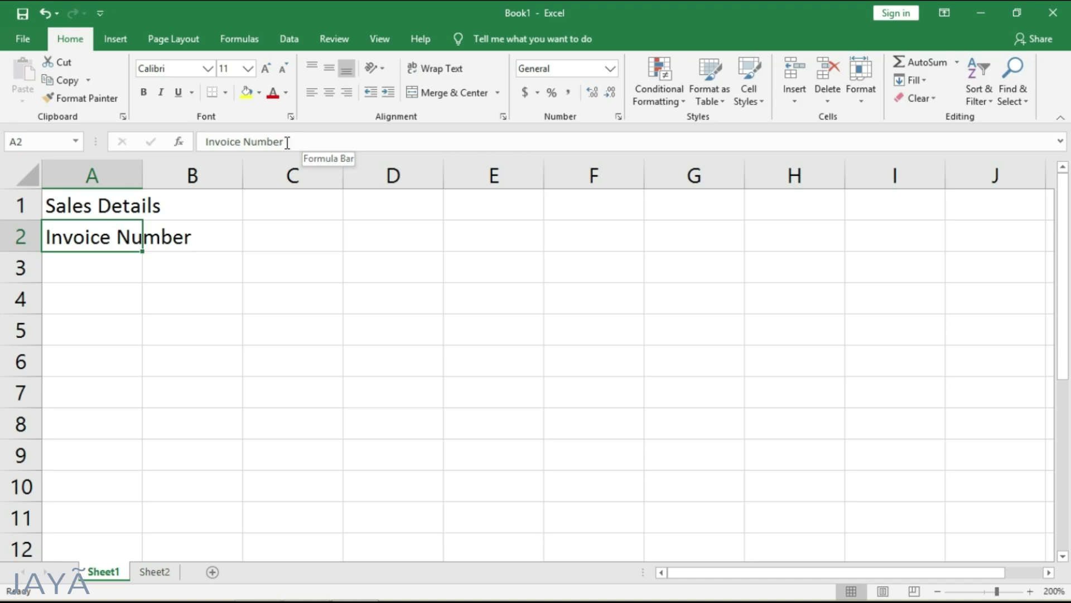
left_click_drag(288, 143, 201, 150)
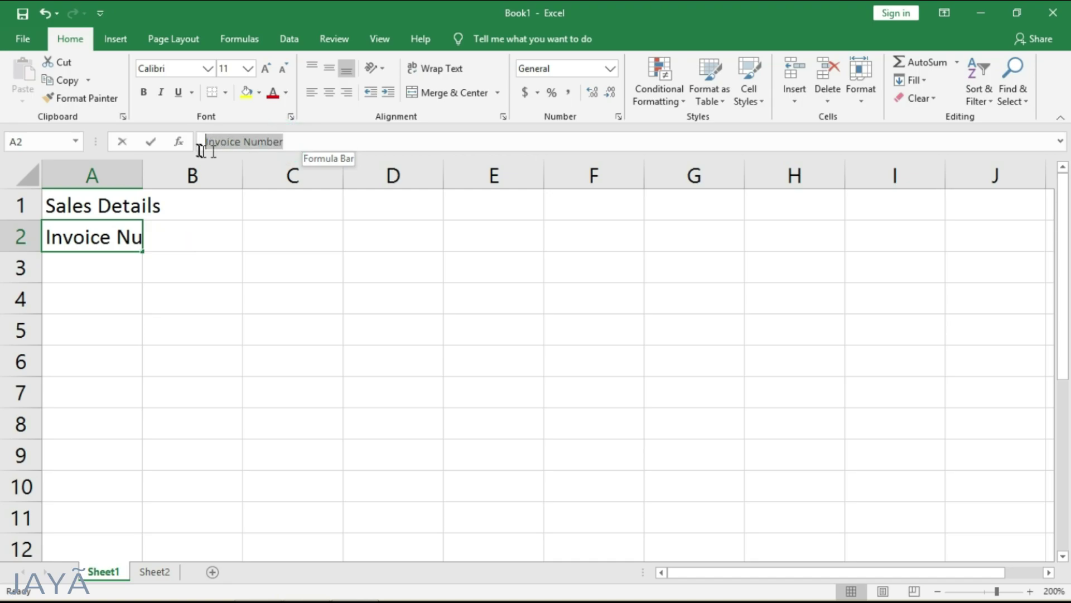
left_click(342, 143)
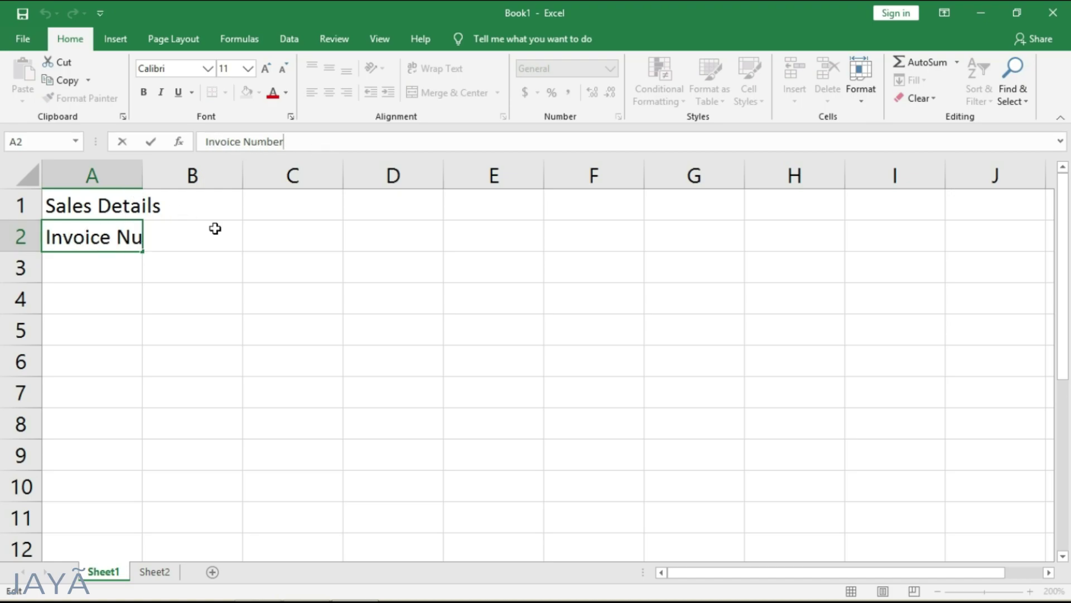
left_click(196, 235)
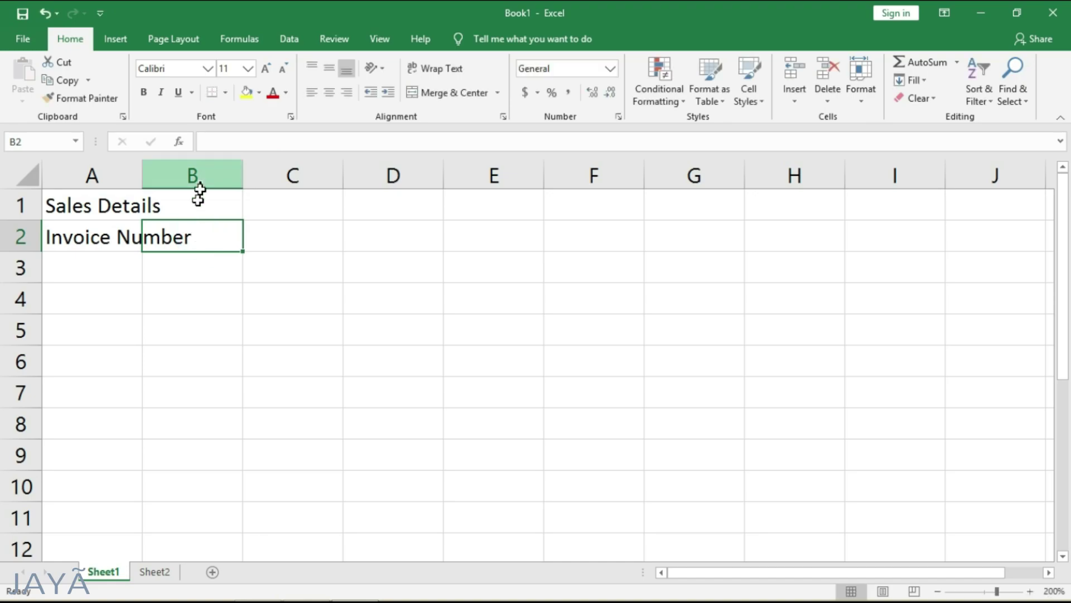
left_click(275, 144)
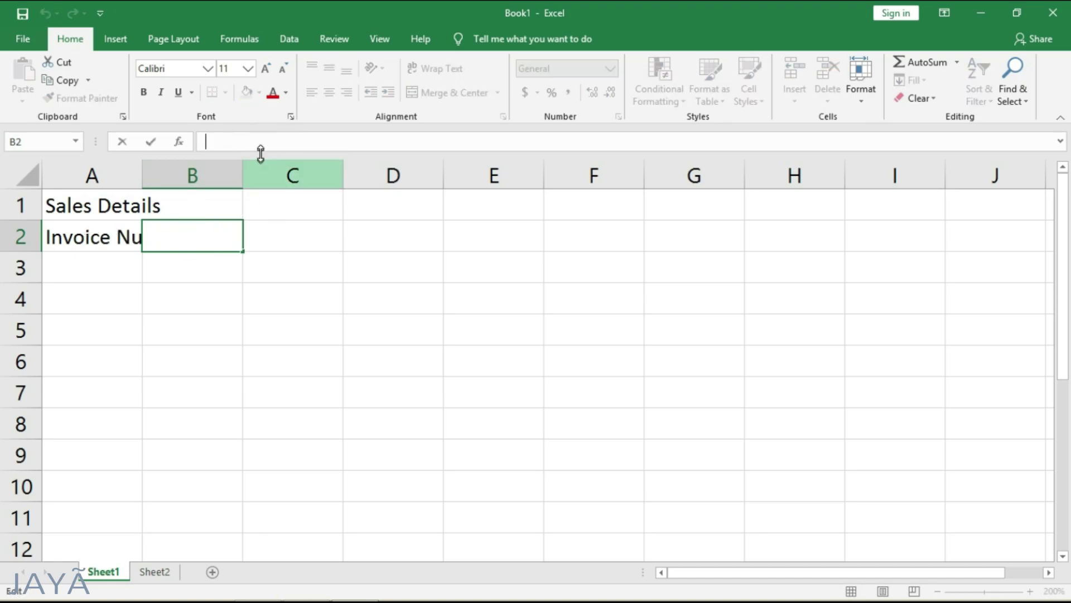
left_click(104, 232)
left_click(178, 309)
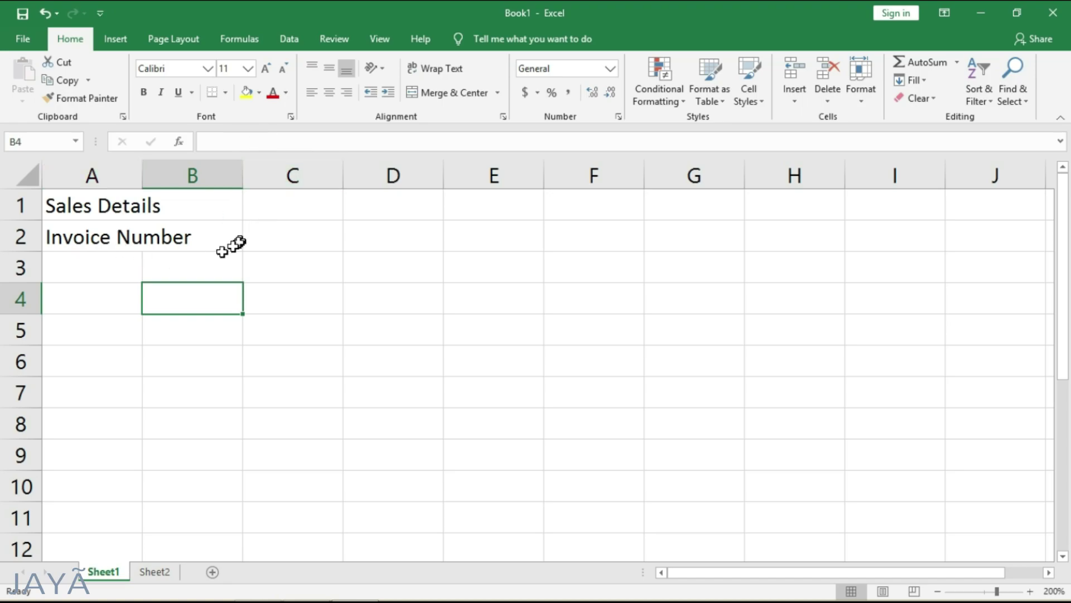
Step: Widen column A manually until the "Invoice Number" heading fits inside it
left_click(116, 171)
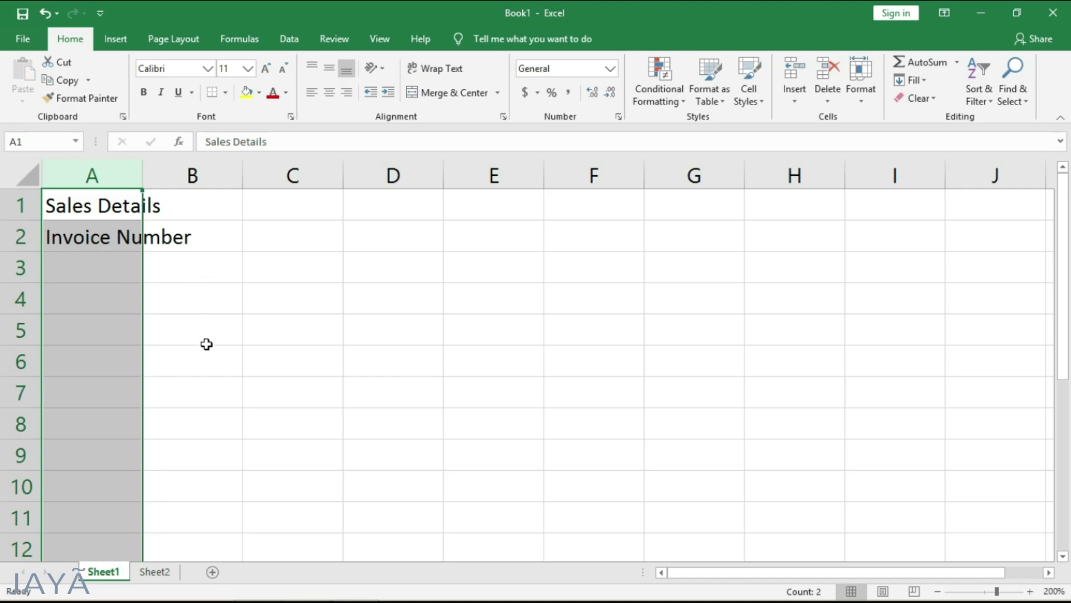
left_click(185, 303)
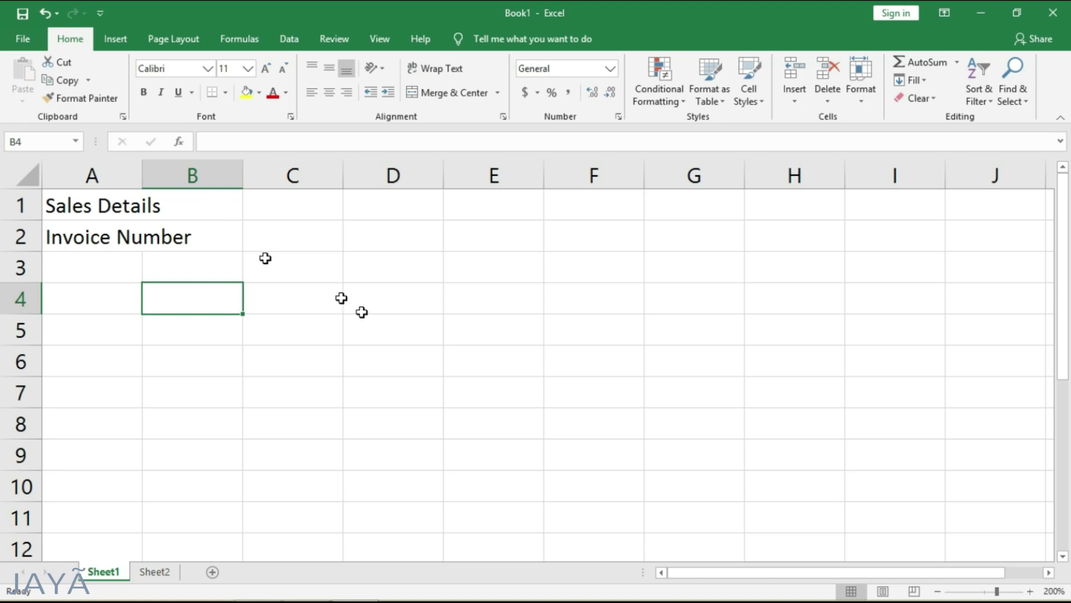
left_click(144, 170)
left_click_drag(144, 171, 182, 169)
left_click_drag(193, 168, 204, 169)
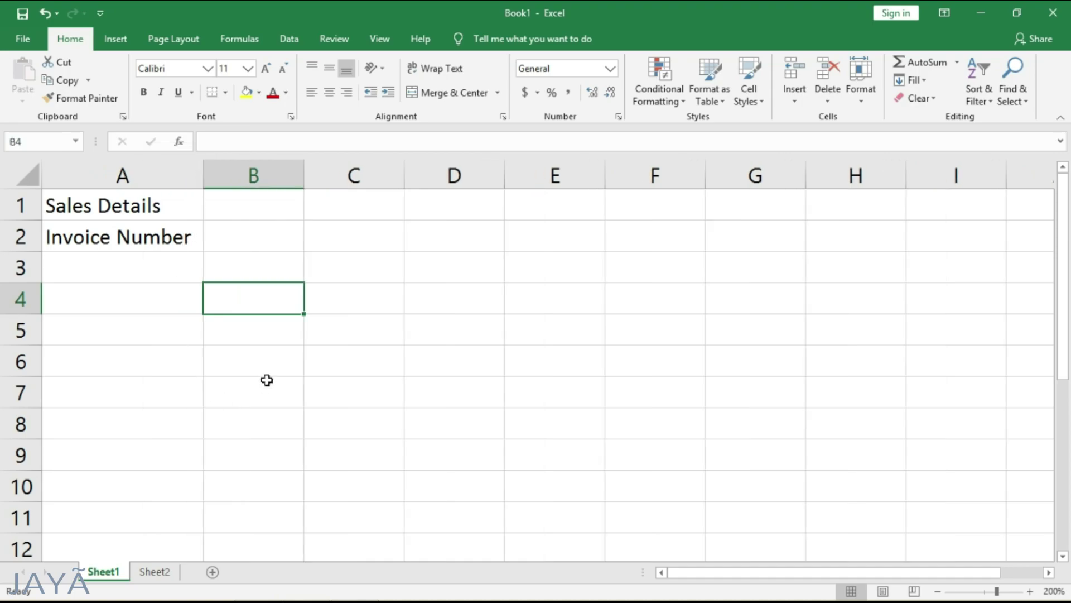
Step: Undo the manual width change and AutoFit column A to its longest entry
key("ctrl+z")
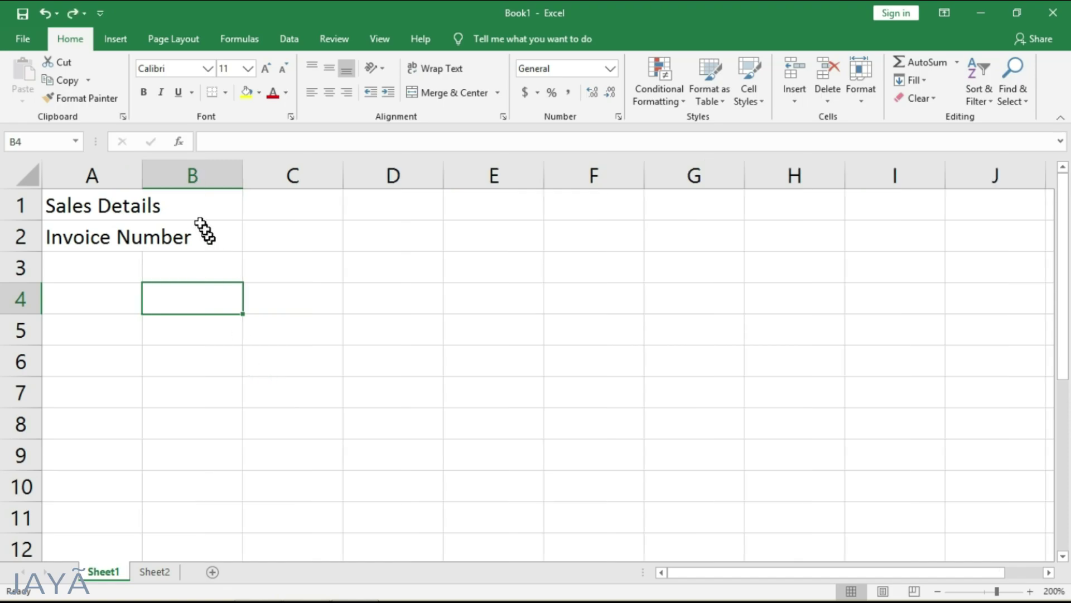
double_click(140, 170)
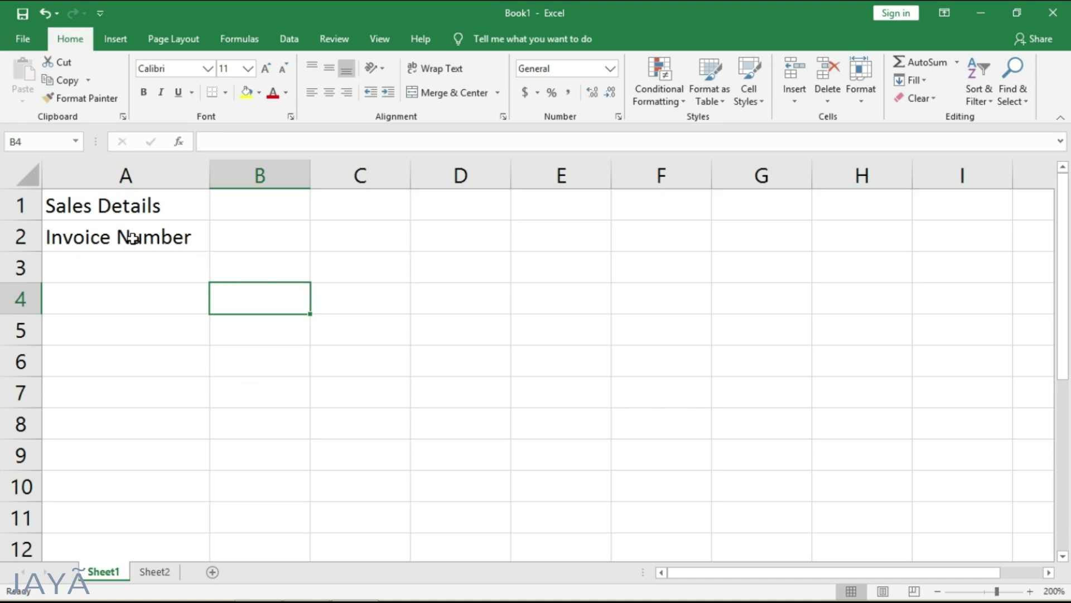
Step: Increase the height of row 2 manually, AutoFit it back to its contents, and select cell A3
left_click(21, 239)
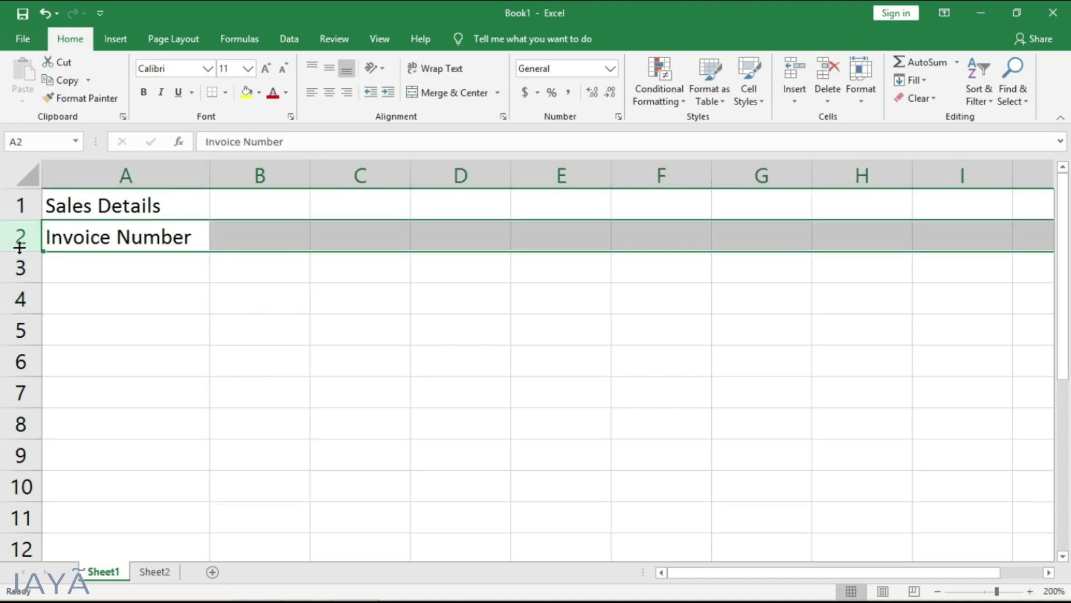
left_click_drag(20, 248, 20, 273)
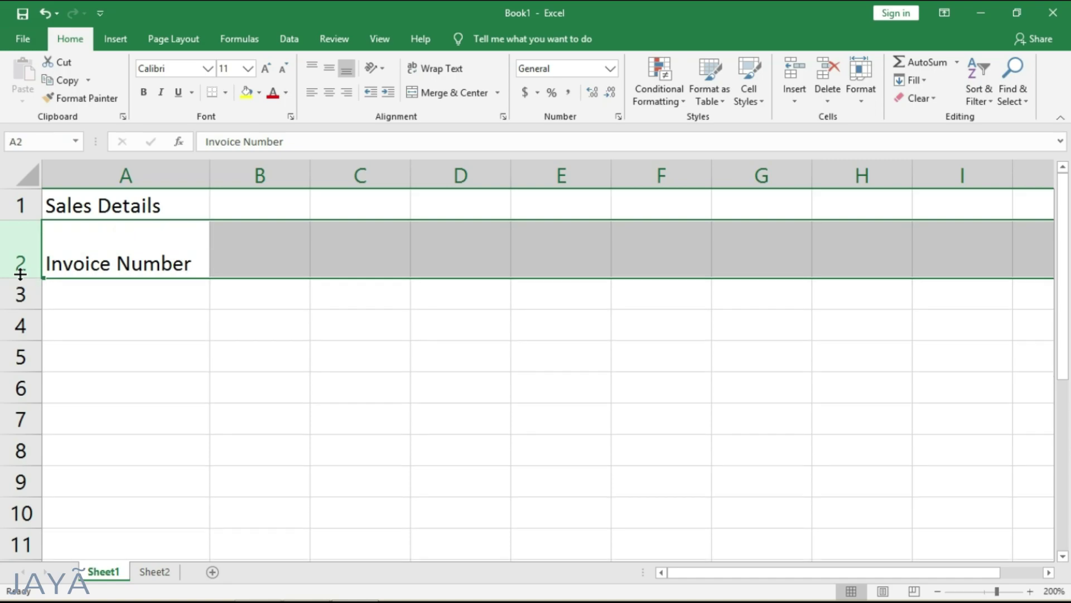
double_click(20, 273)
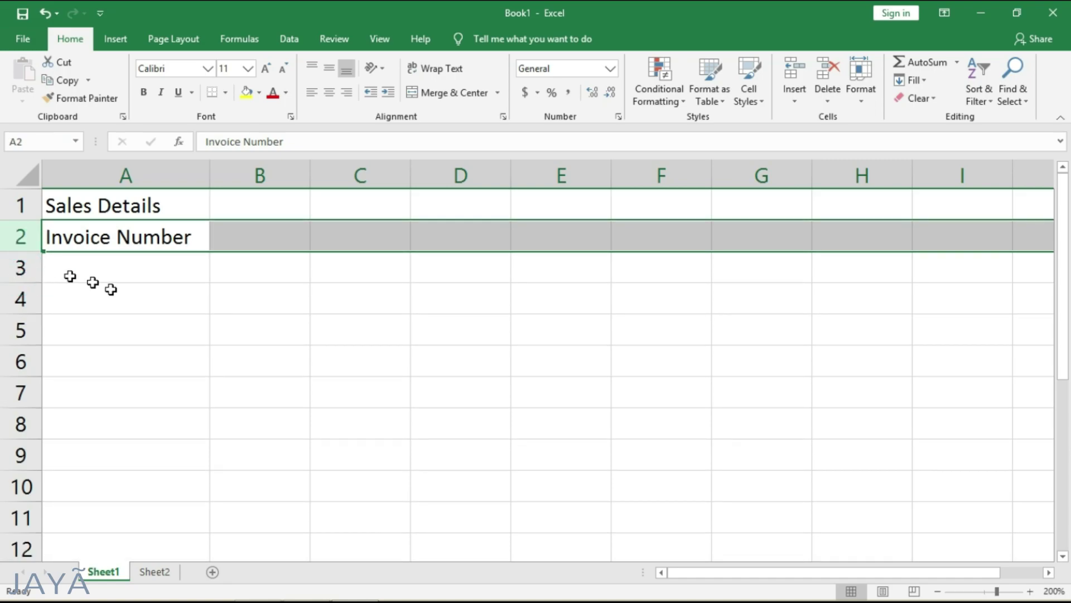
left_click(164, 272)
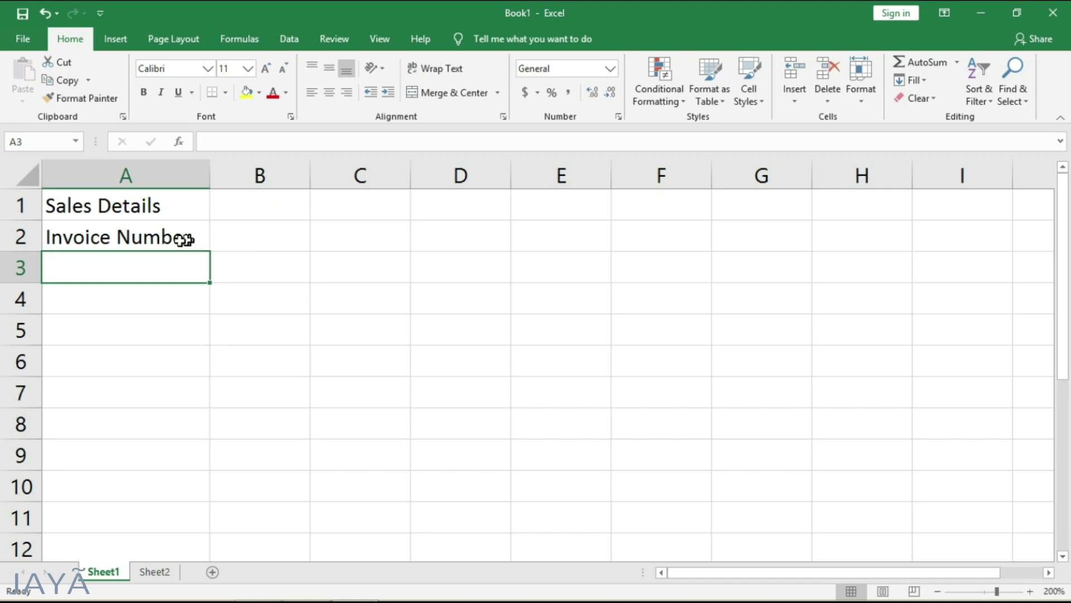
Step: Replace the text of cell A2 with "Number" by overwriting the whole entry
left_click(152, 236)
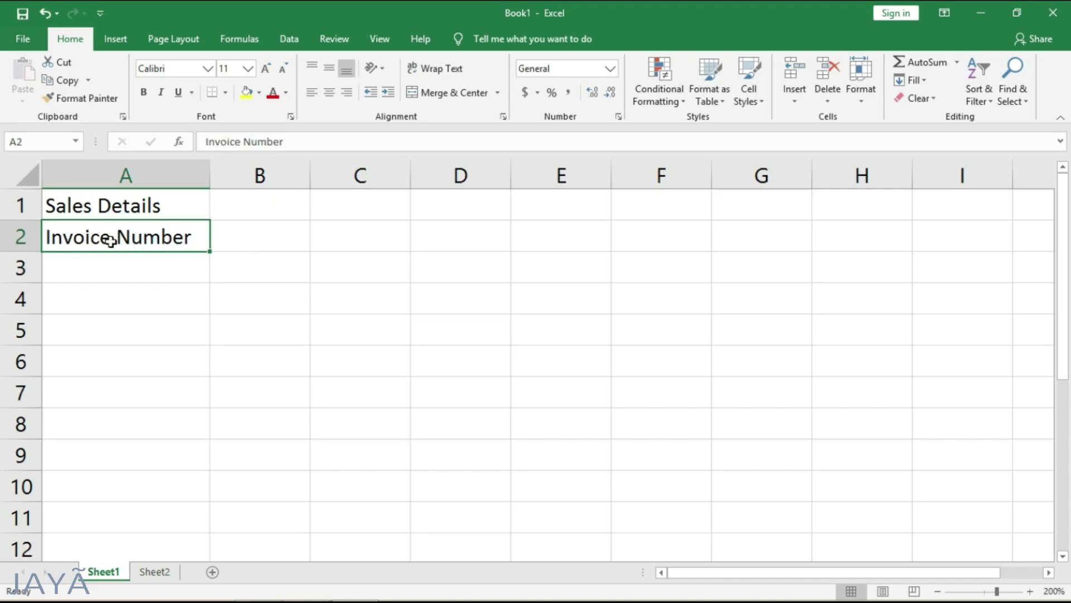
left_click(143, 313)
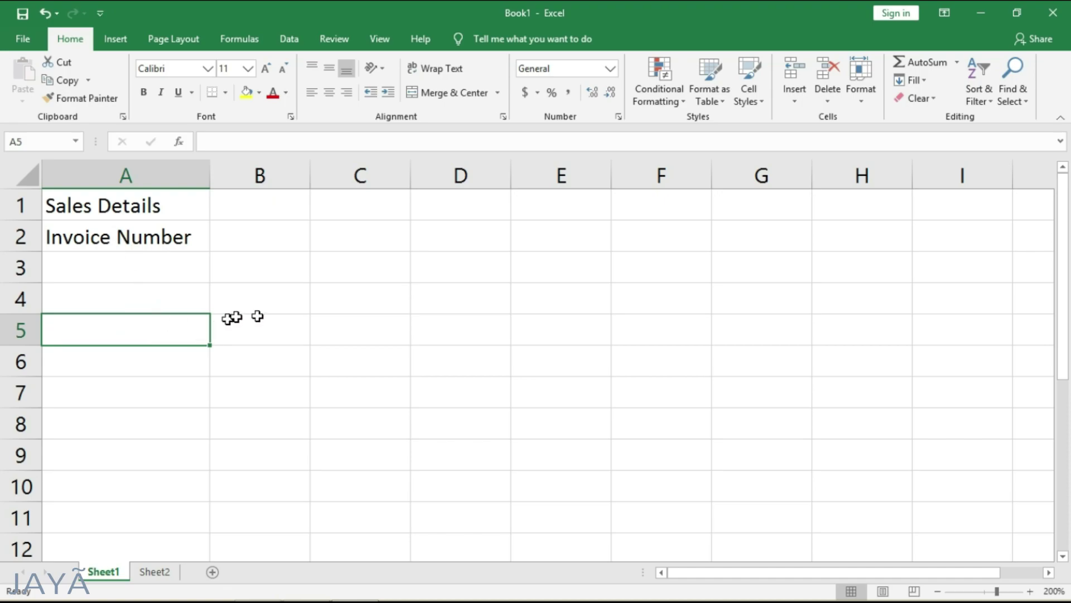
left_click(134, 246)
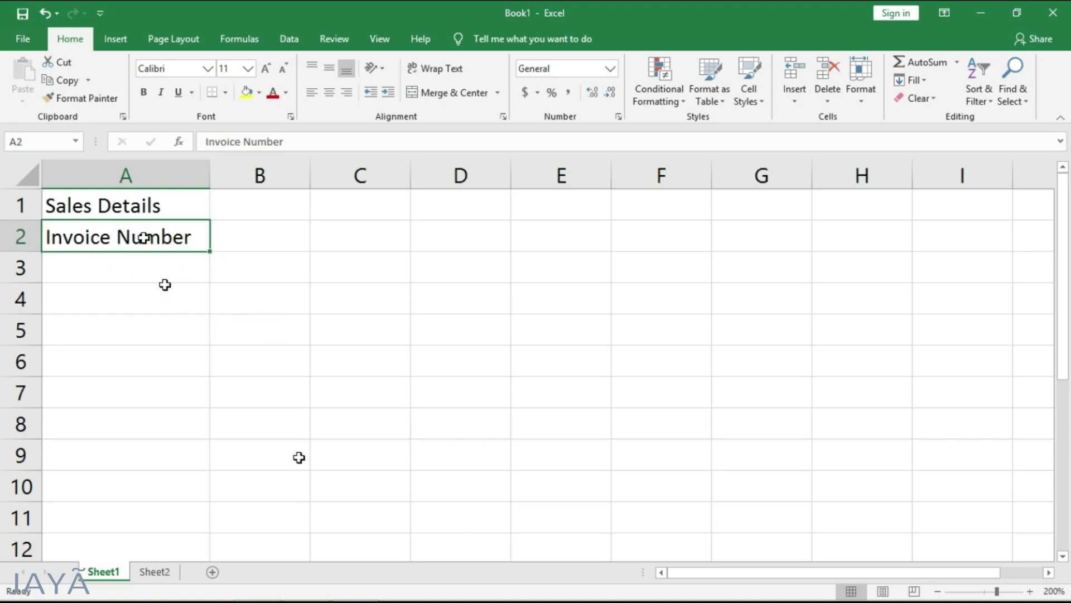
type("Number")
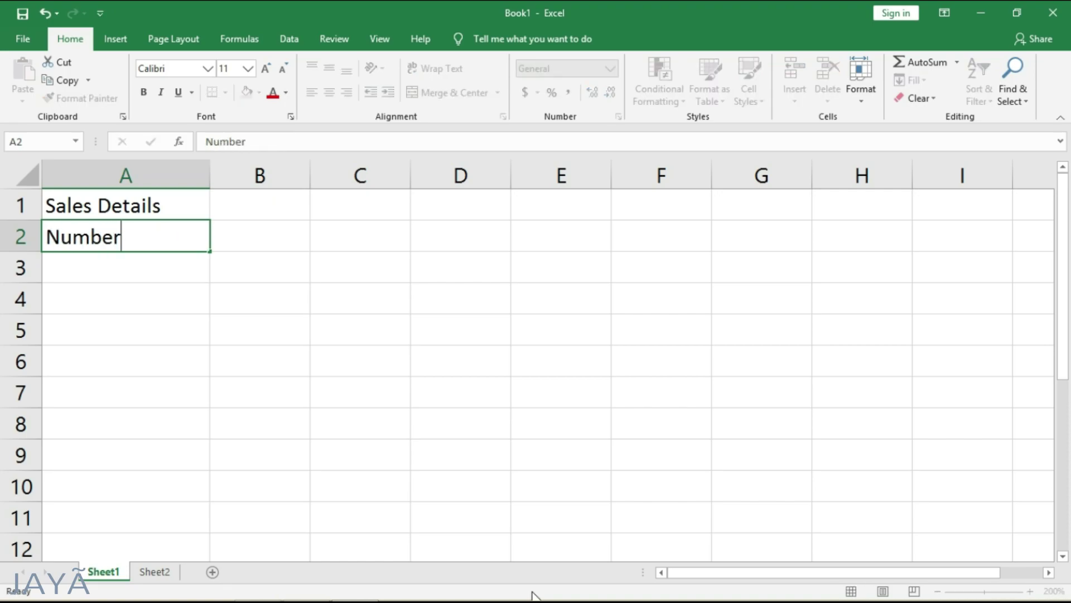
key("Return")
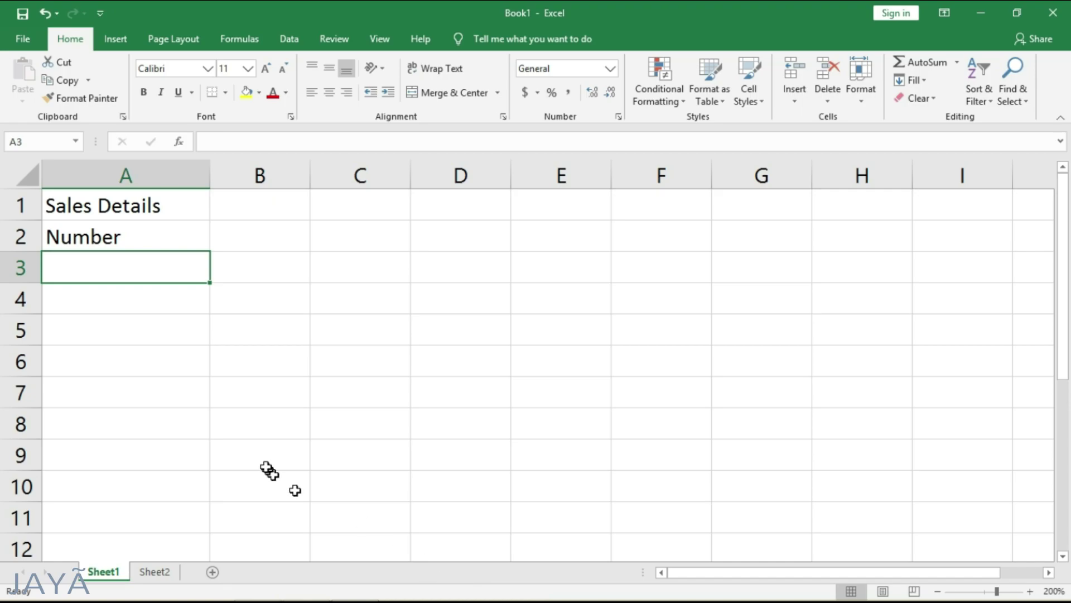
Step: Undo and redo the replacement of cell A2's text twice, finishing with a redo
left_click(162, 238)
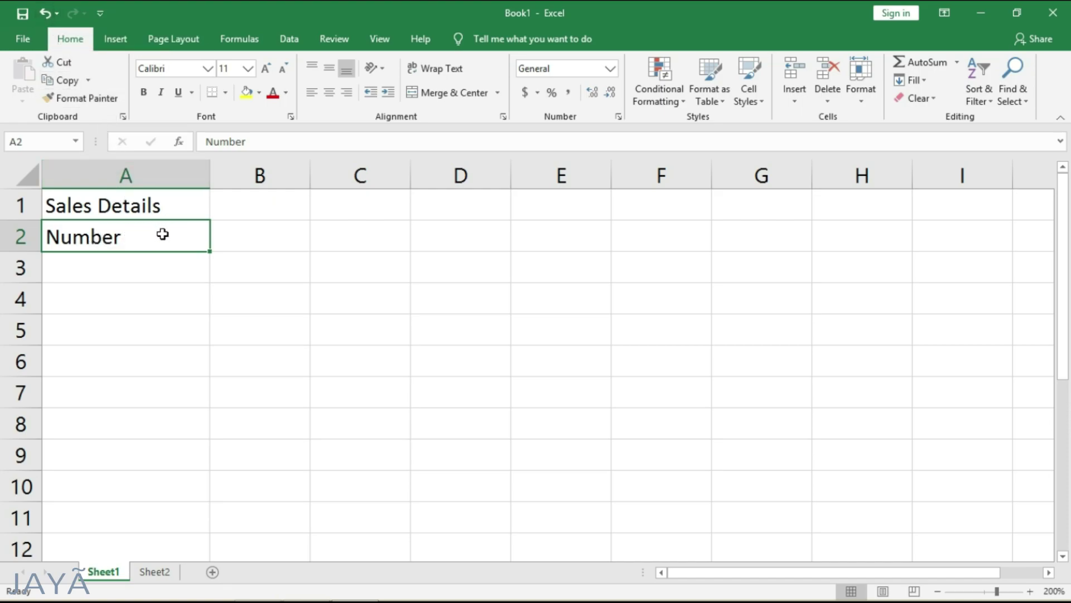
left_click(45, 14)
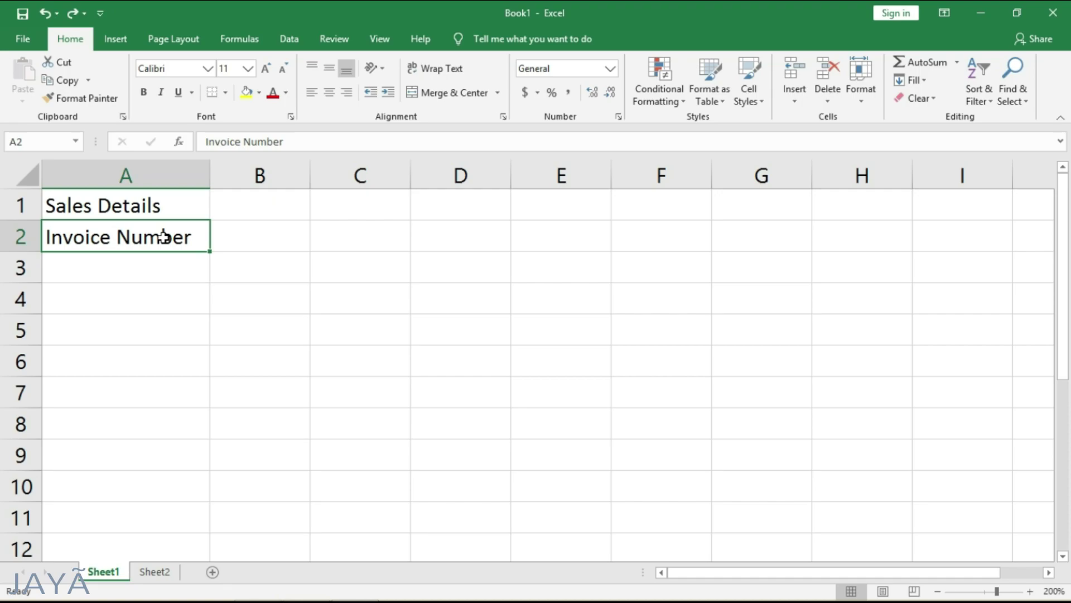
left_click(75, 15)
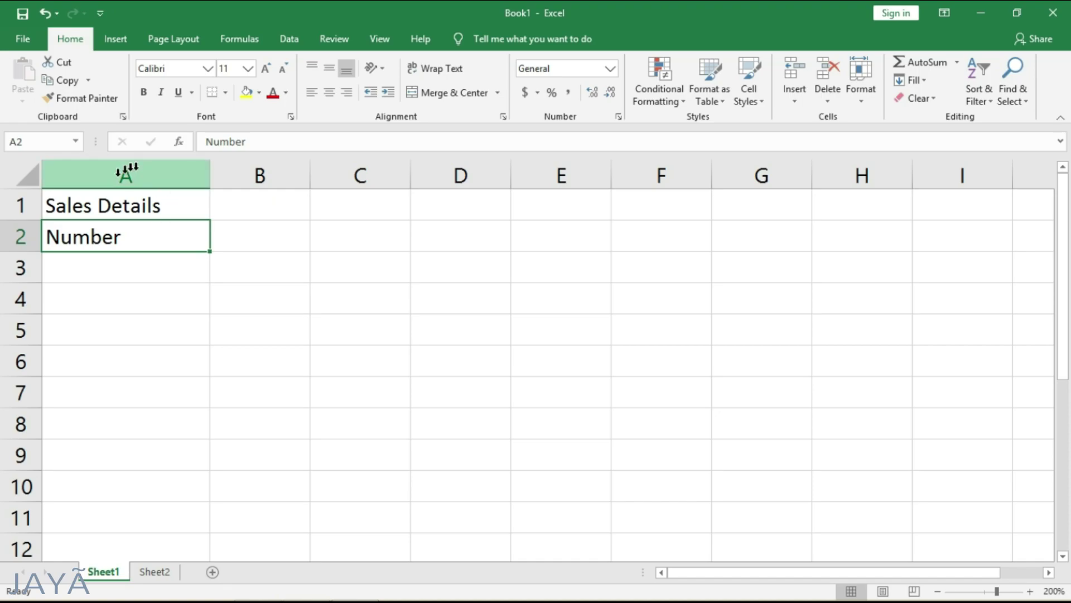
left_click(46, 11)
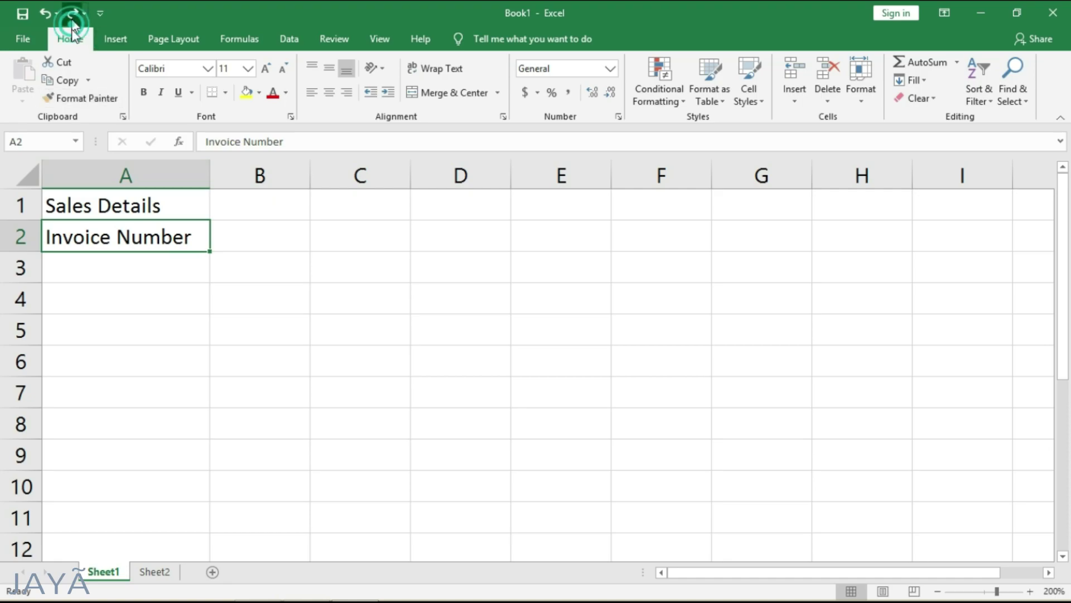
left_click(71, 11)
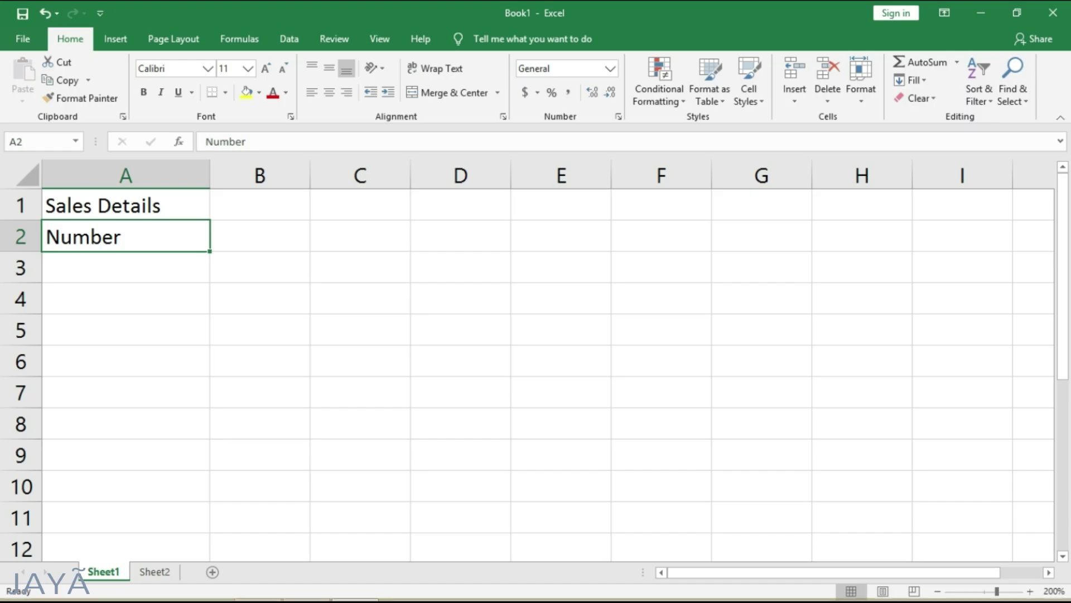
Step: Bring up the On-Screen Keyboard and use it to undo the replacement of cell A2's text
left_click(313, 587)
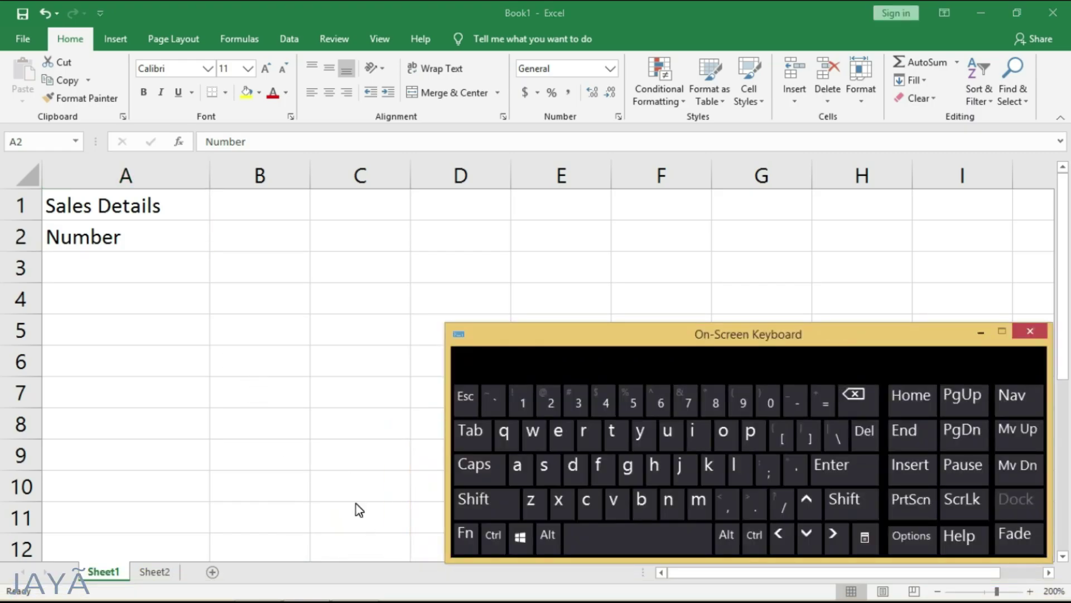
left_click(491, 535)
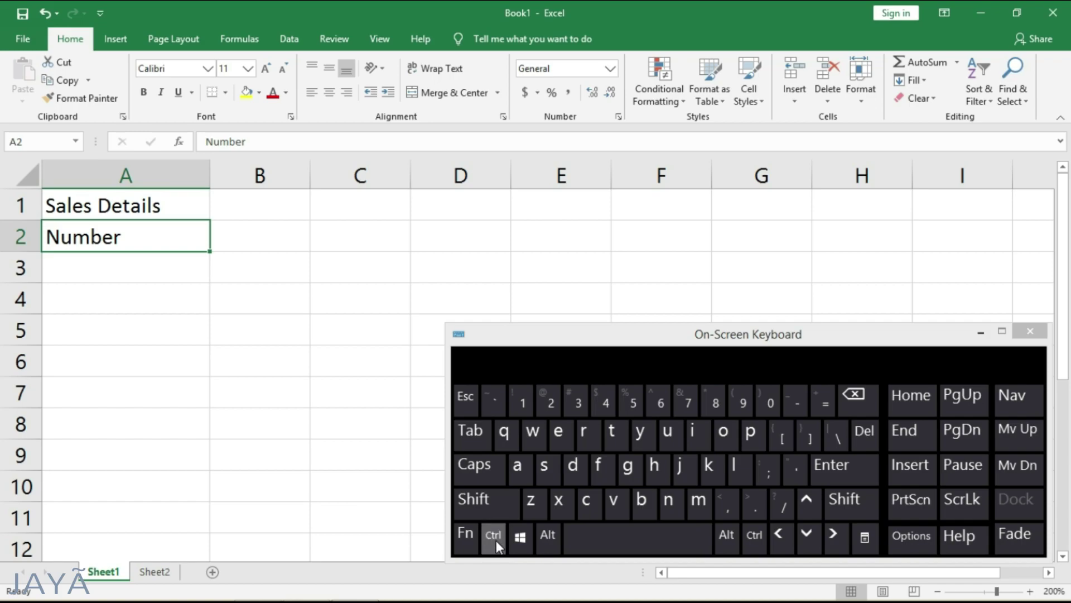
left_click(494, 538)
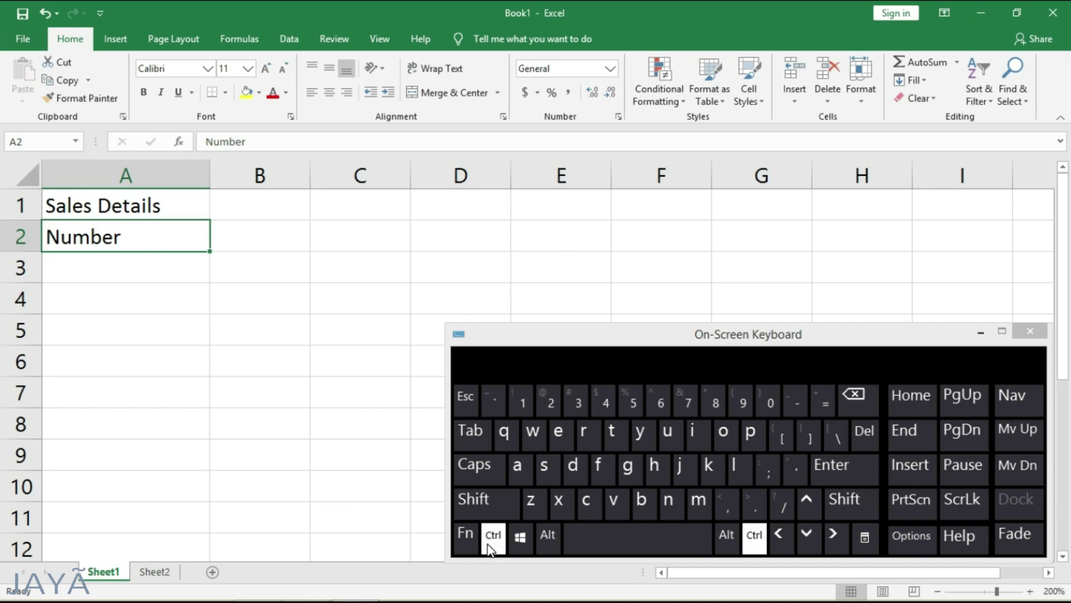
left_click(531, 497)
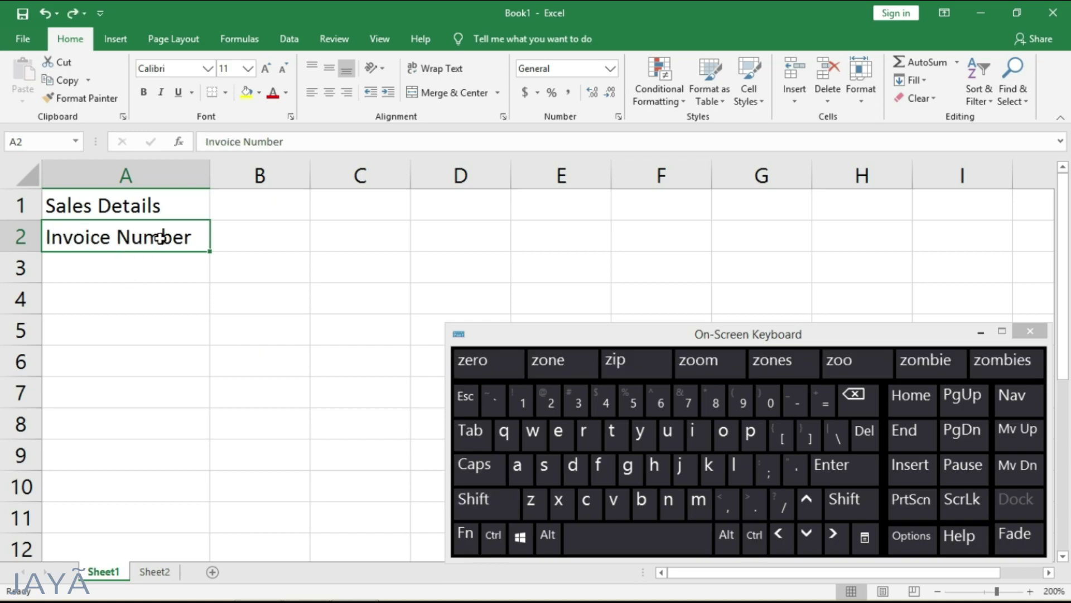
Step: Redo and undo the overwrite of cell A2 repeatedly with the On-Screen Keyboard, finishing with an undo
left_click(489, 536)
left_click(648, 431)
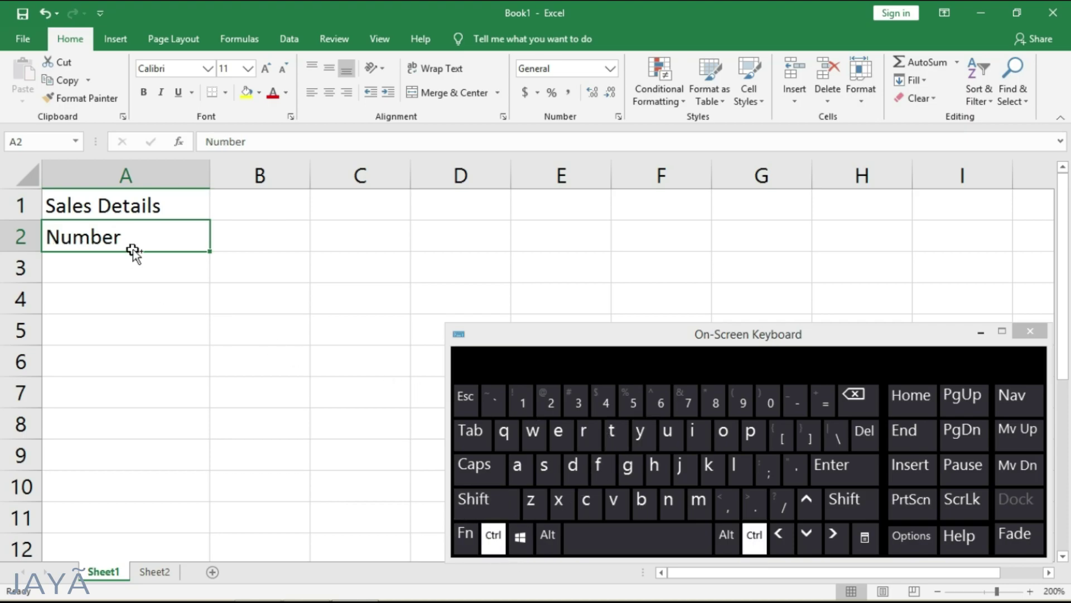
left_click(534, 503)
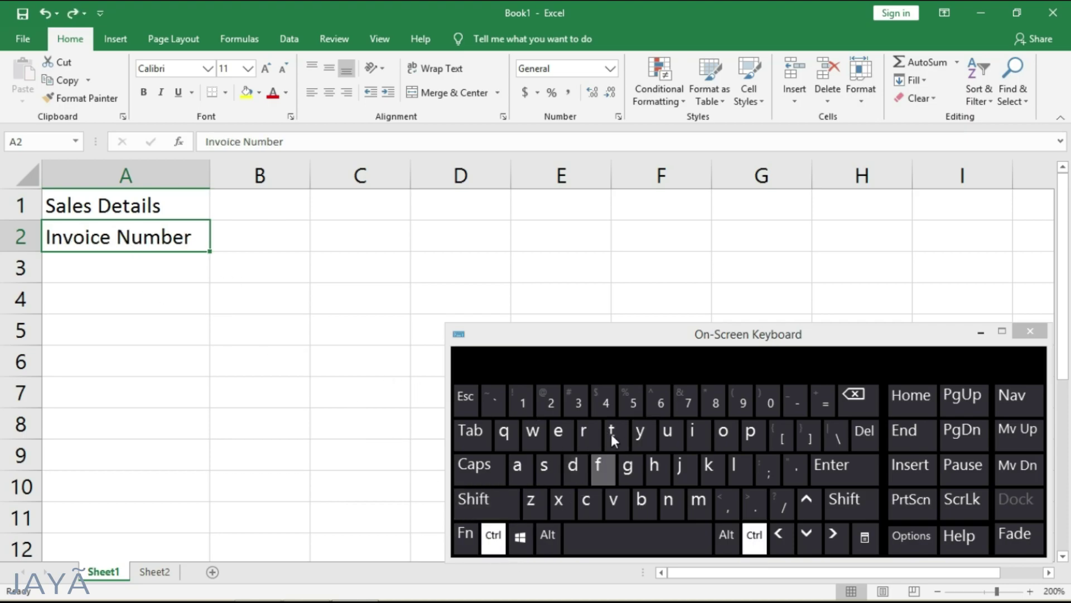
left_click(640, 438)
left_click(534, 499)
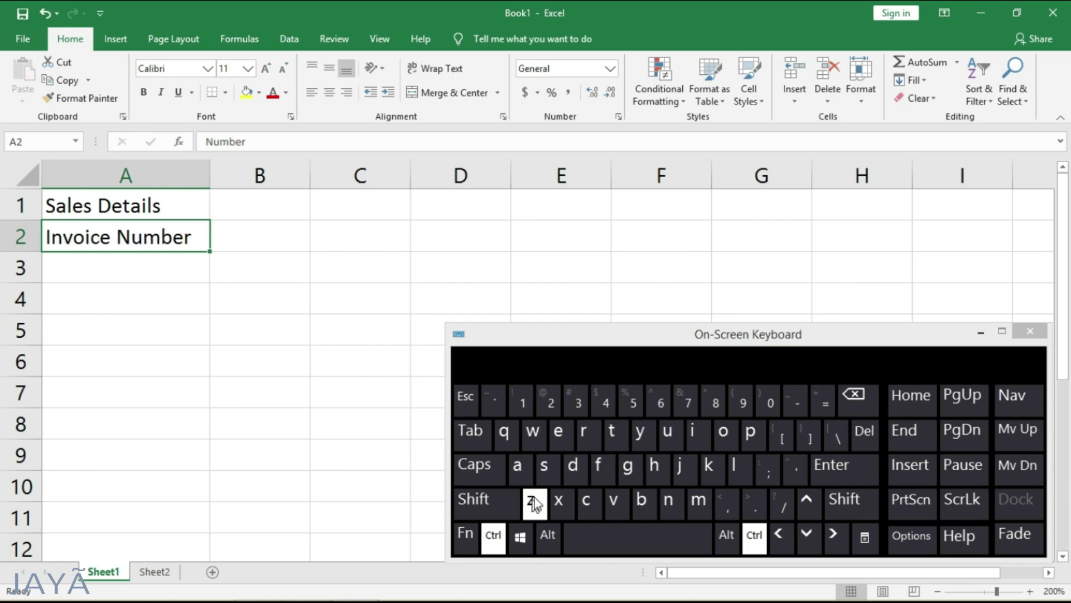
left_click(639, 430)
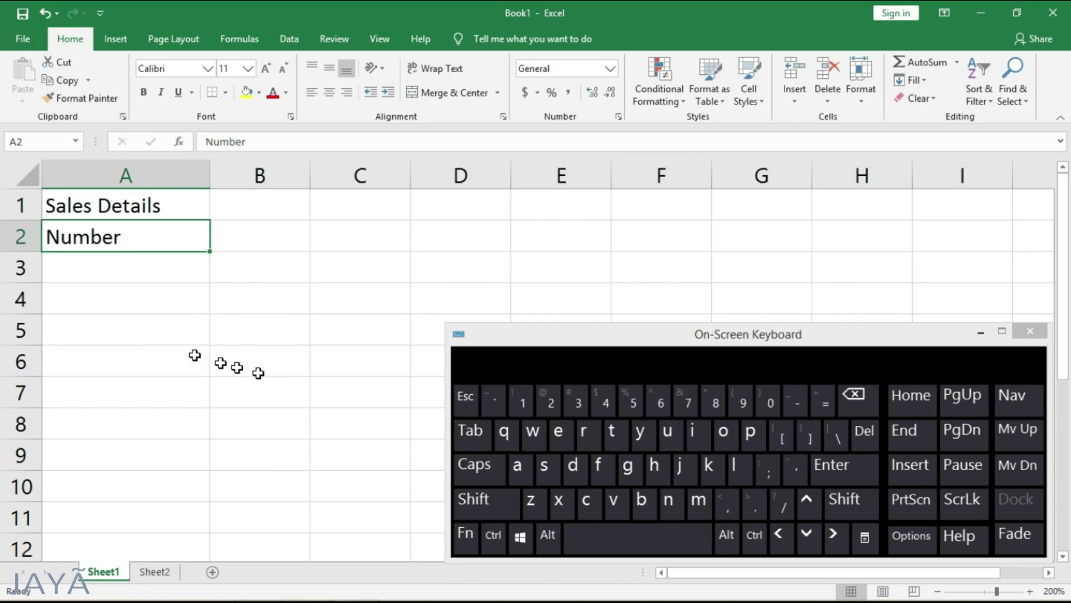
left_click(531, 509, "ctrl")
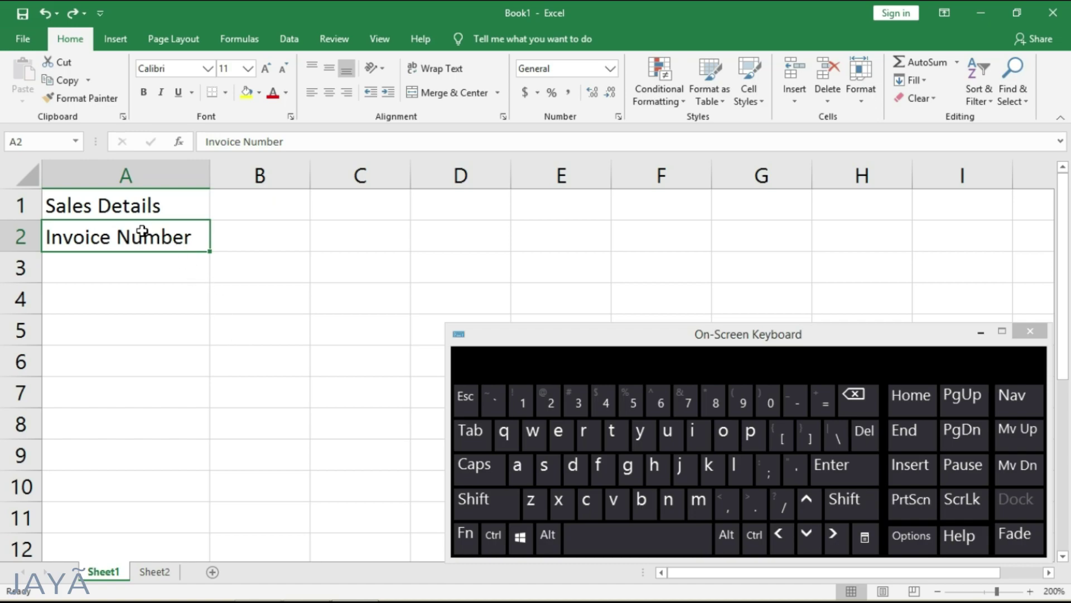
Step: Open cell A2 for in-place editing and select the word "Invoice" inside it
double_click(118, 237)
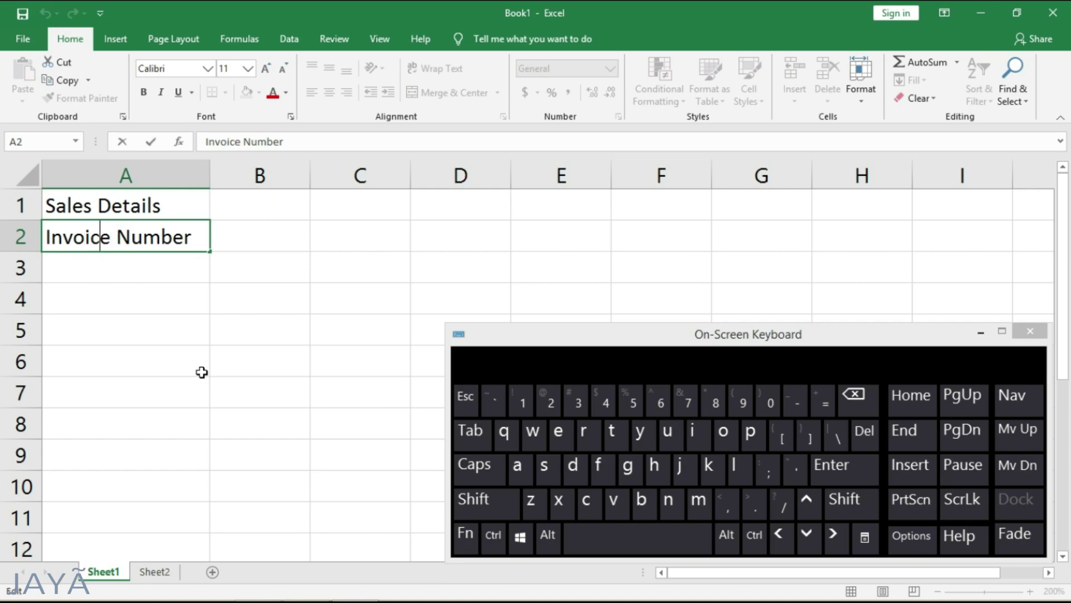
key("shift+Left")
key("shift+Left")
key("shift+Left")
key("shift+Left")
key("shift+Left")
key("shift+Left")
key("shift+Left")
key("shift+Left")
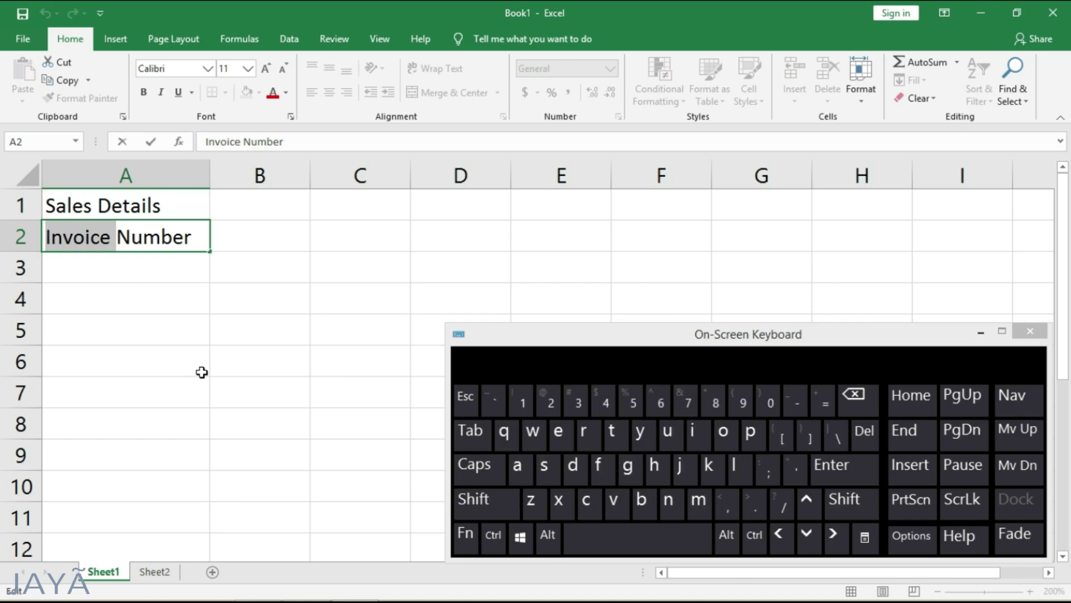
Step: Erase the letters of "Invoice" from cell A2, commit the entry, and undo the deletion
left_click(114, 236)
left_click(861, 399)
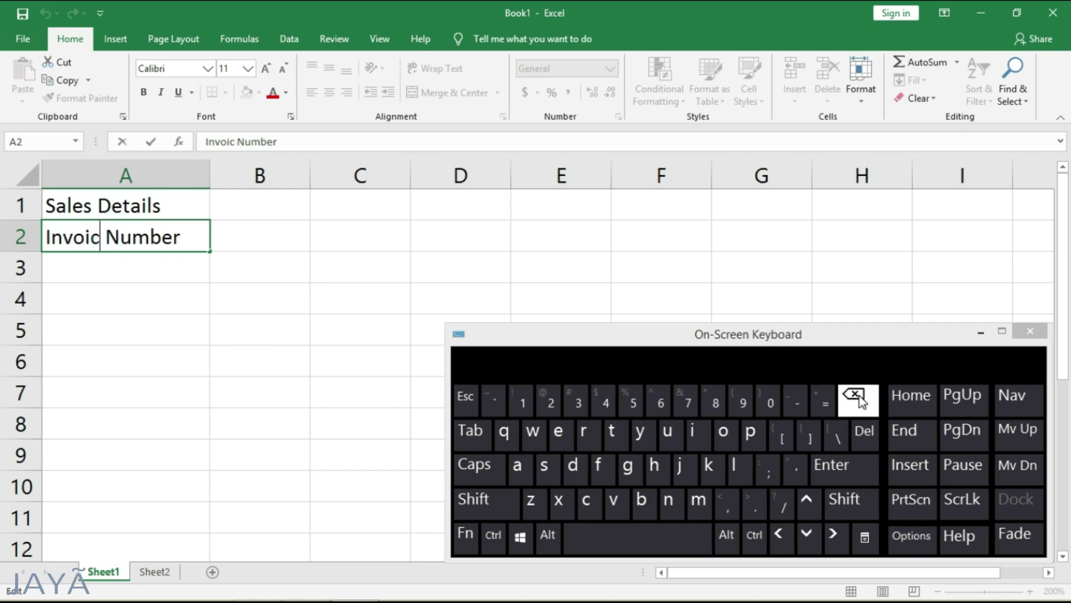
left_click(858, 397)
left_click(859, 397)
left_click(858, 397)
left_click(859, 397)
left_click(859, 397)
left_click(859, 397)
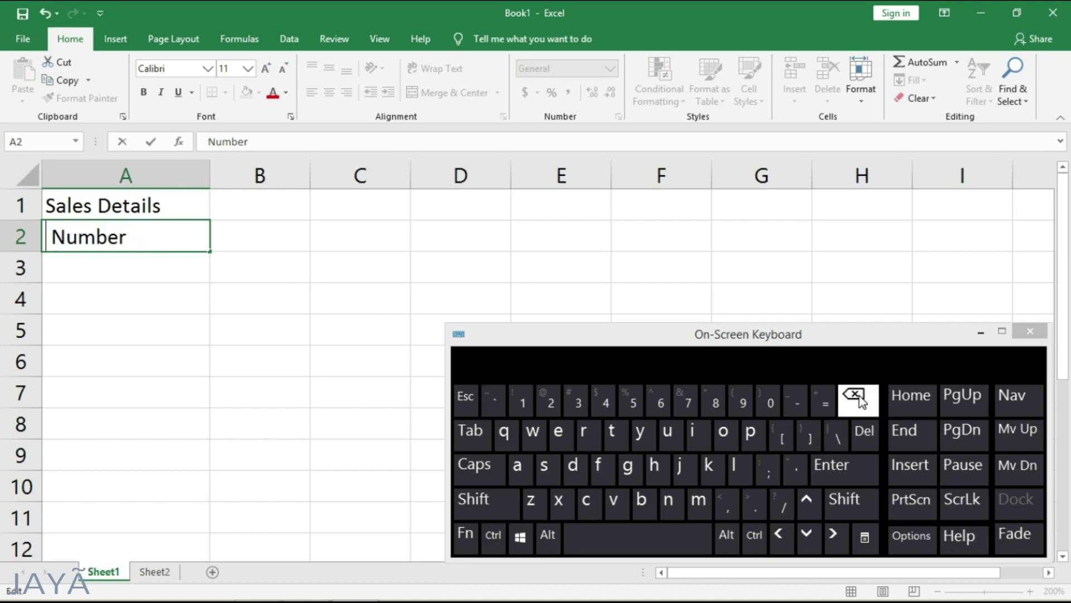
key("Return")
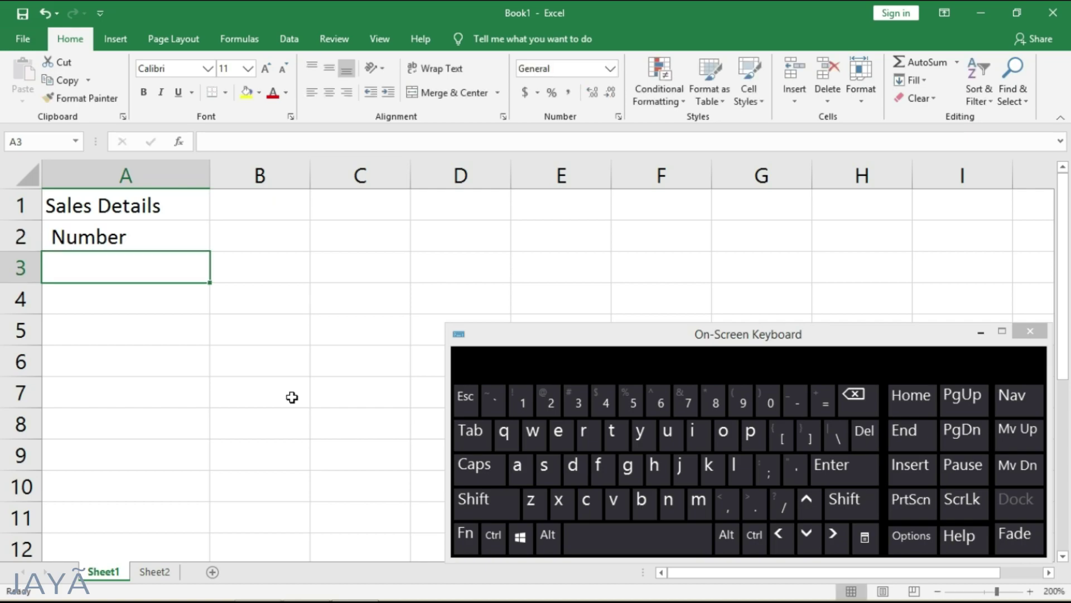
key("ctrl+z")
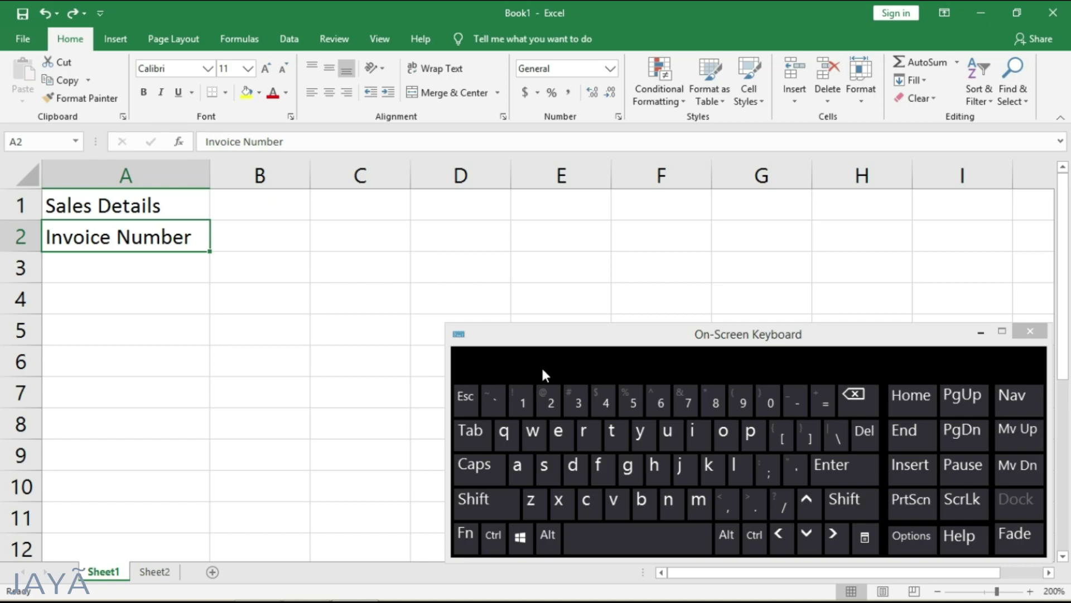
Step: Open cell A2 for in-place editing and leave it again, twice, and reselect A2
key("F2")
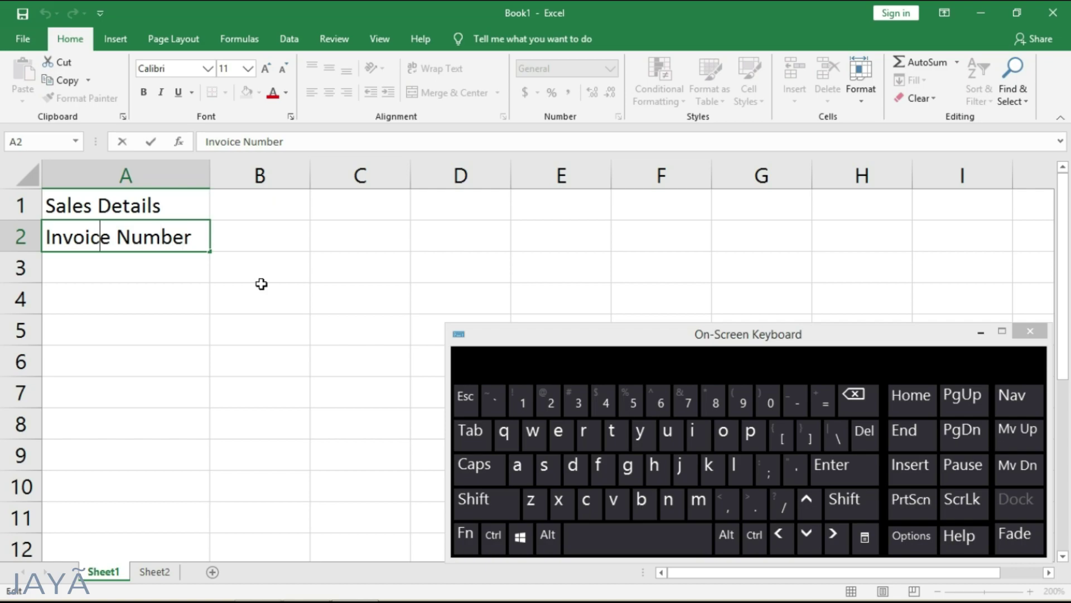
key("Return")
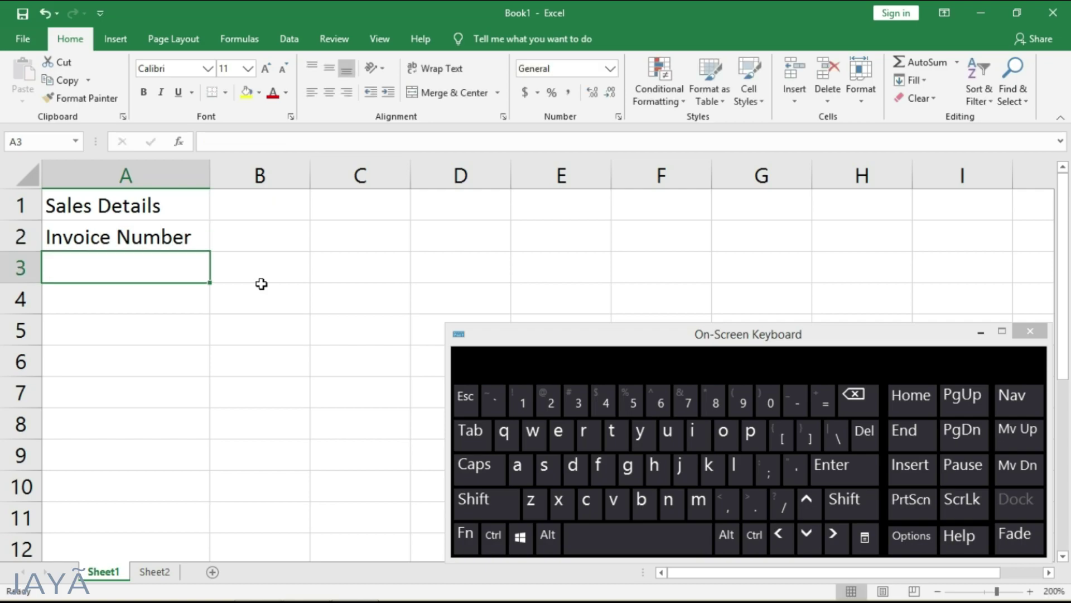
key("Up")
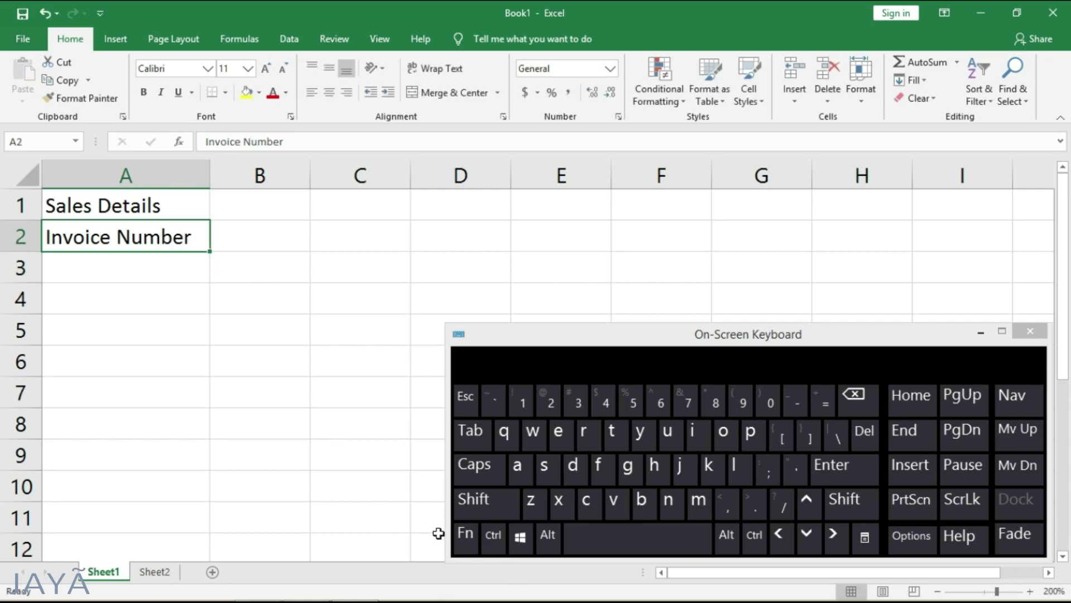
left_click(467, 536)
left_click(547, 400)
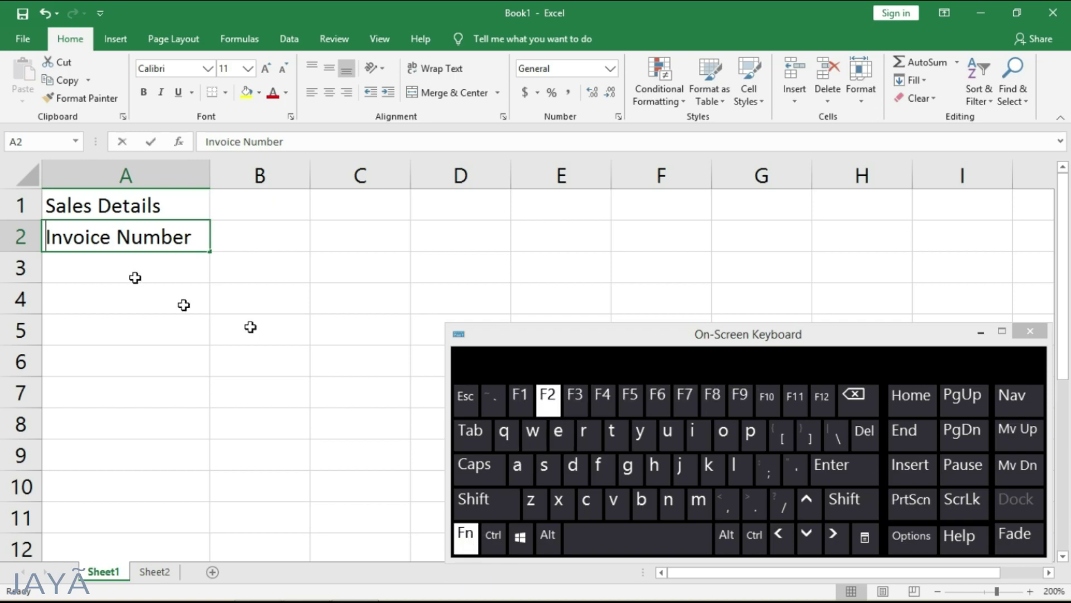
key("Return")
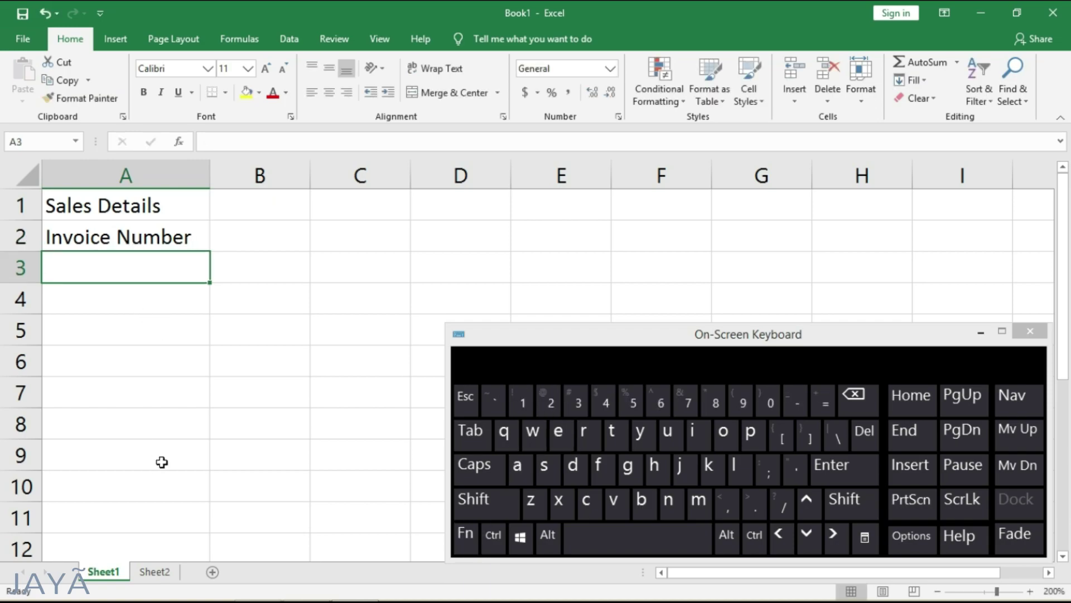
left_click(162, 238)
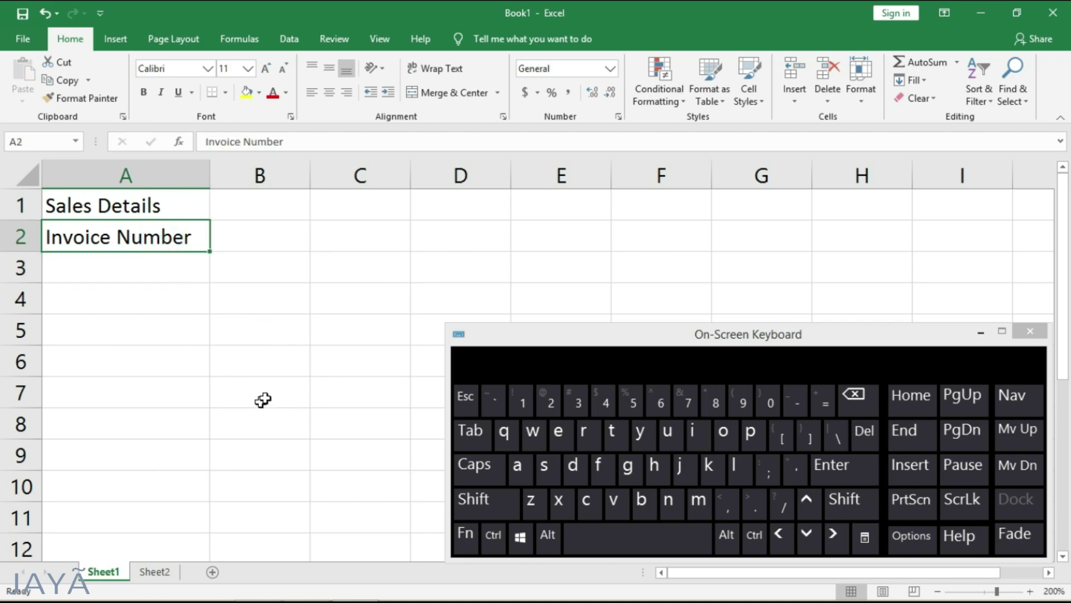
Step: Remove the space between "Invoice" and "Number" in A2 using the formula bar, undo that edit, and select cell C11
left_click(288, 141)
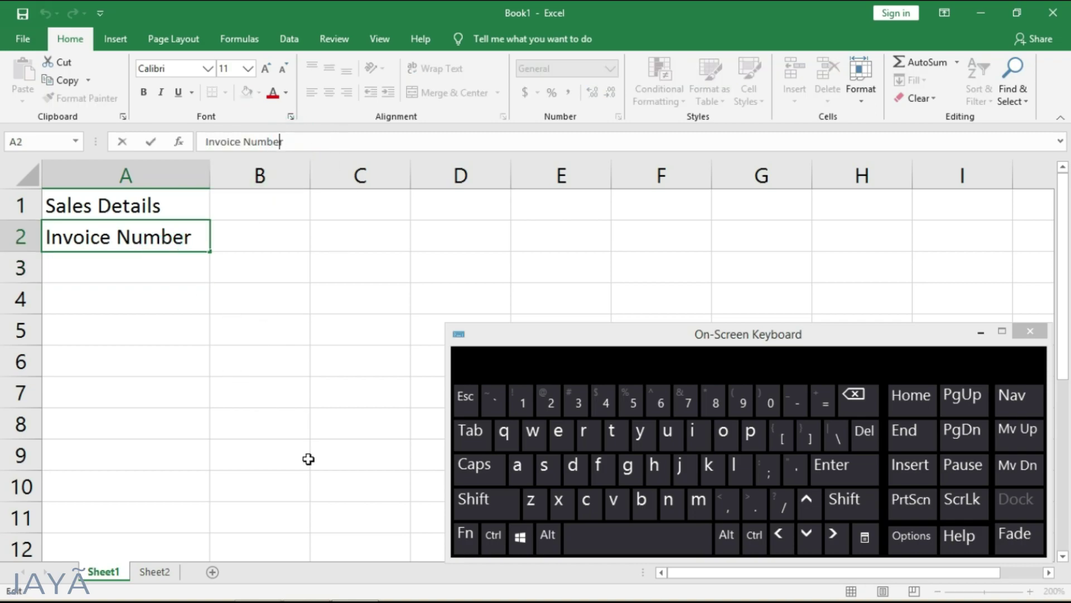
key("BackSpace")
key("BackSpace")
key("BackSpace")
key("BackSpace")
key("BackSpace")
key("BackSpace")
key("BackSpace")
key("BackSpace")
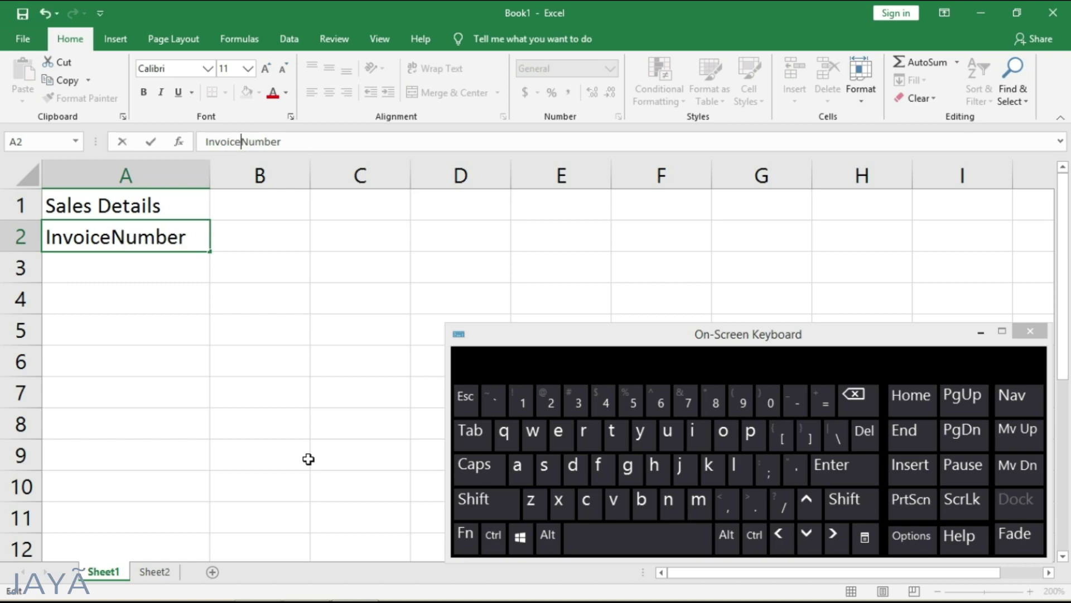
key("Return")
key("ctrl+z")
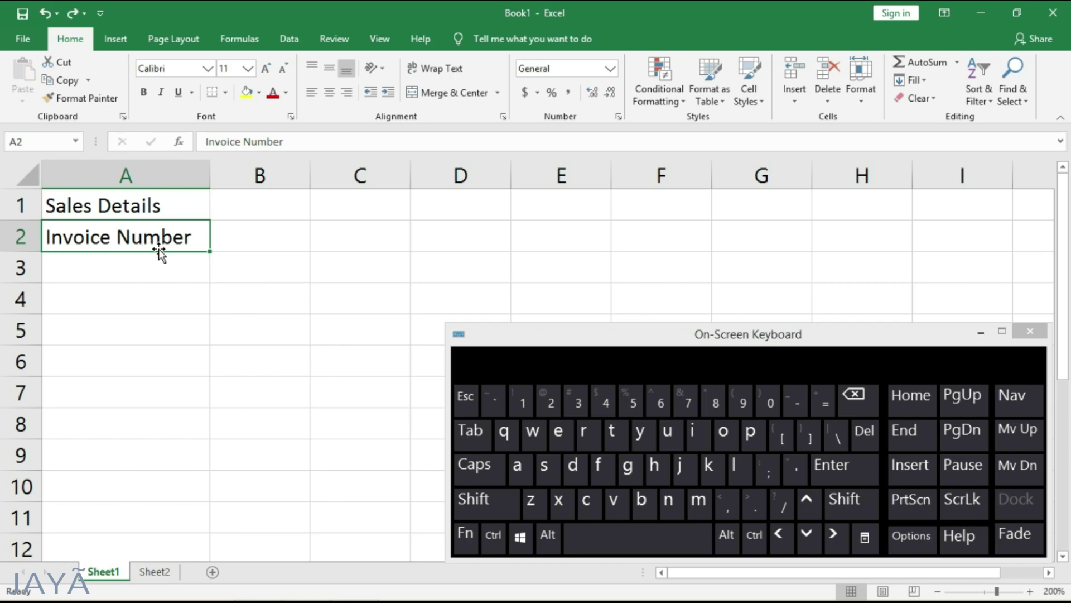
left_click(363, 520)
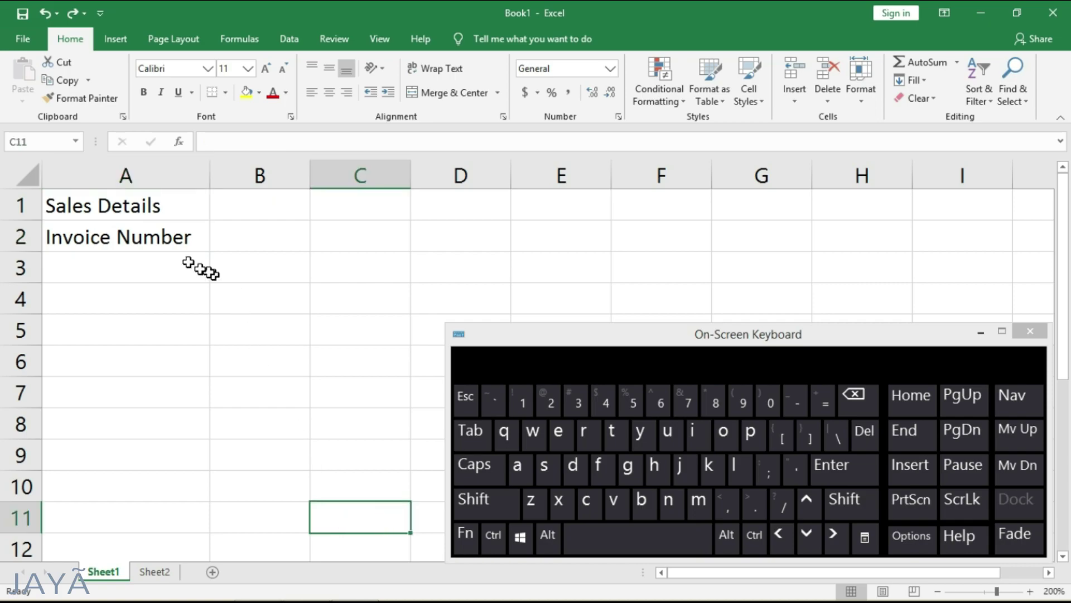
Step: Overwrite the contents of cell A2 with "Number", commit the entry, and undo the replacement
left_click(137, 236)
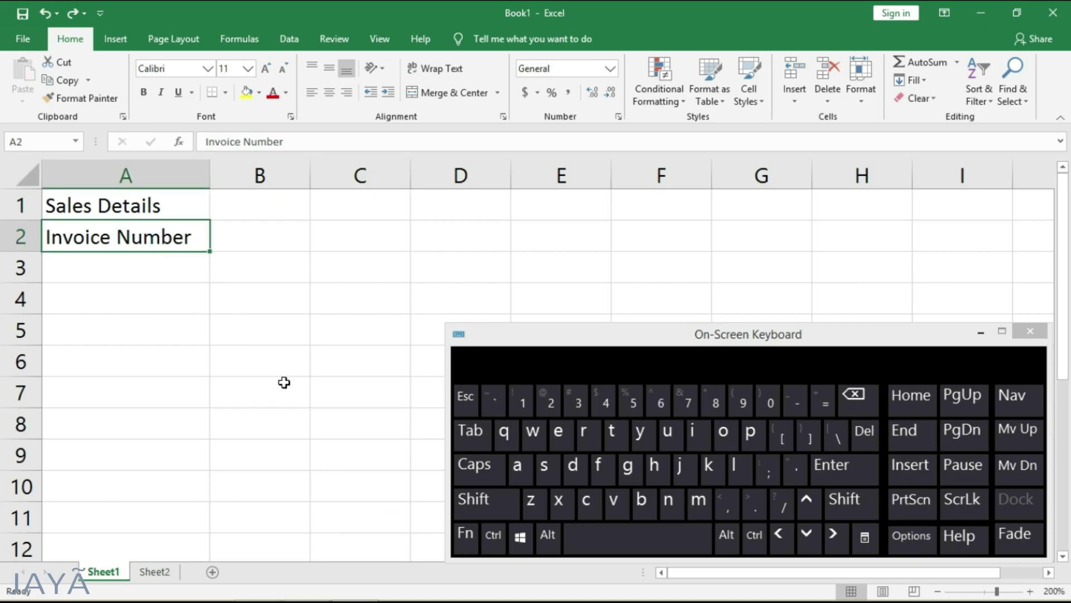
type("Number")
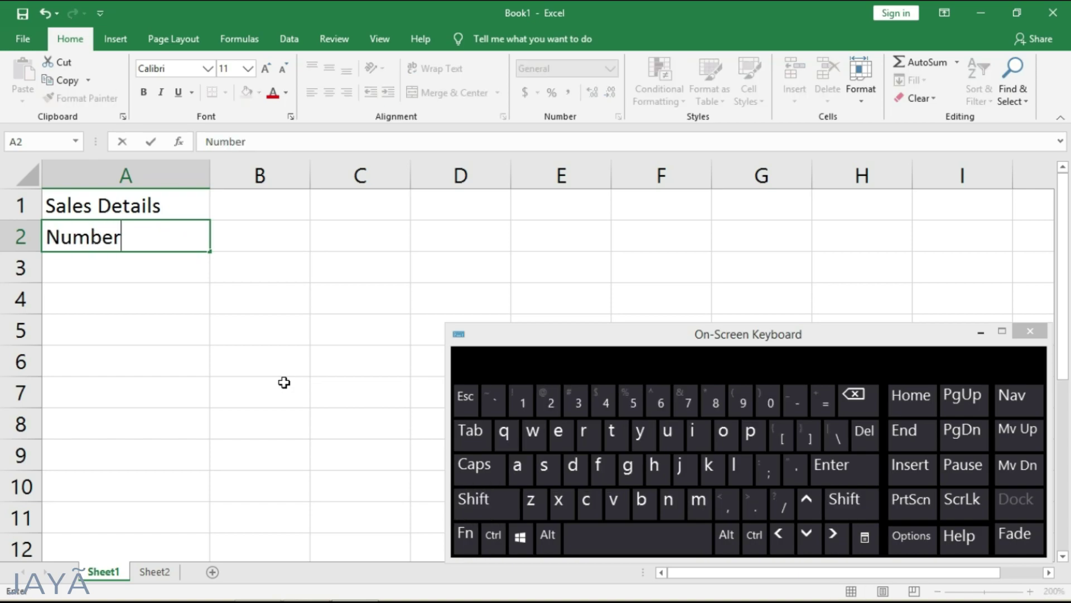
key("Return")
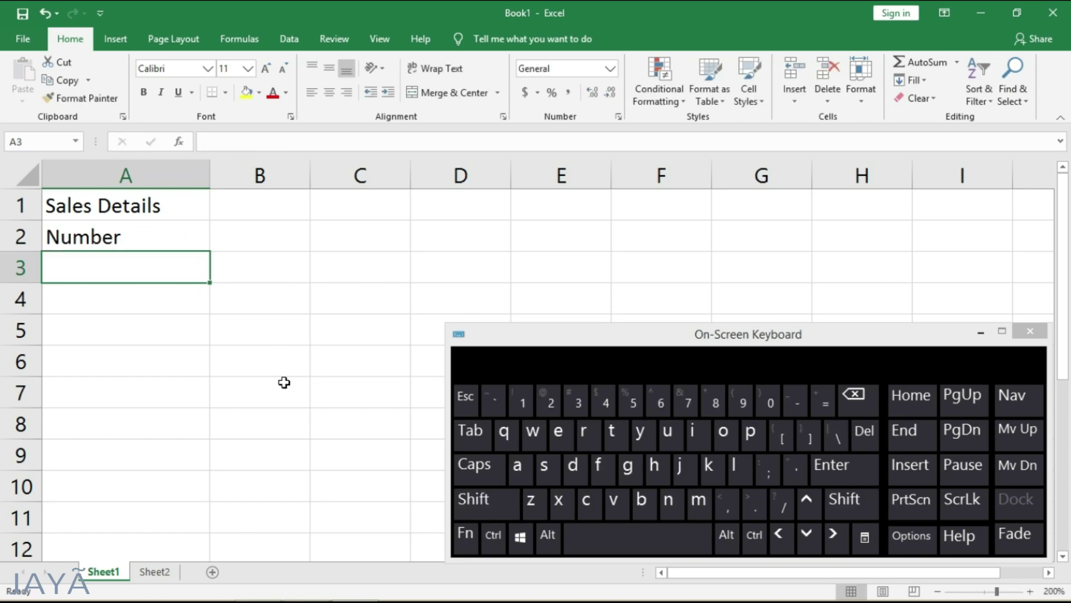
key("Up")
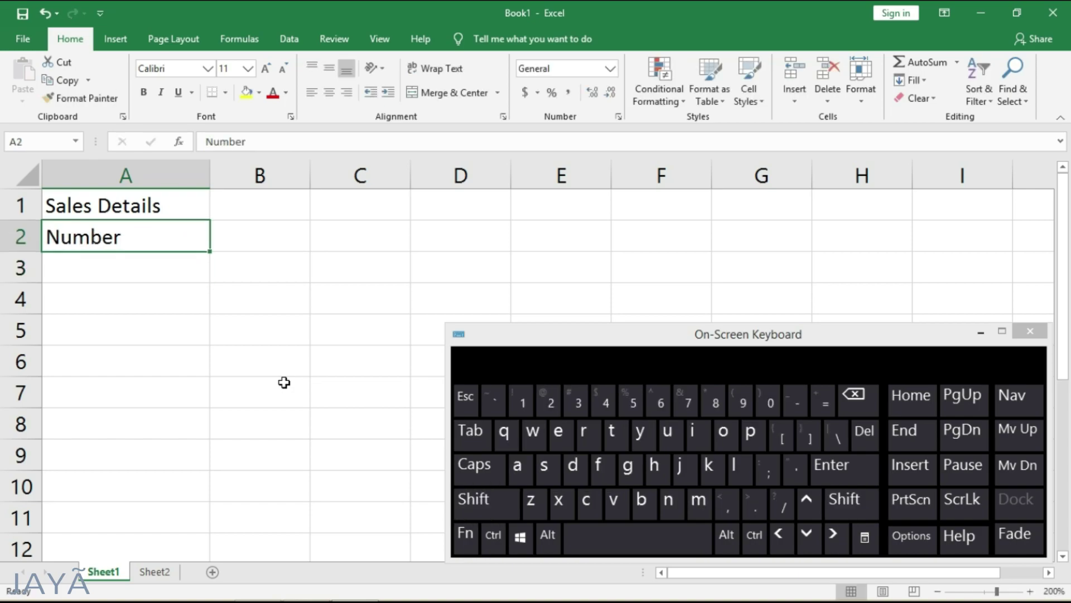
key("ctrl+z")
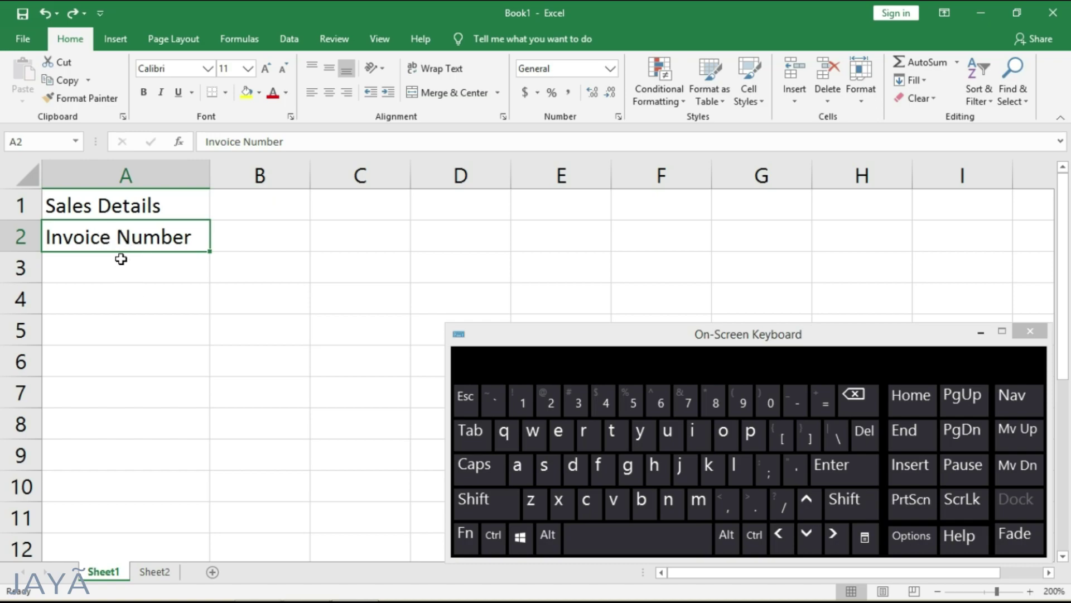
Step: Edit cell A2 in place to erase the word "Invoice" and its trailing space, commit, and undo the edit
double_click(117, 237)
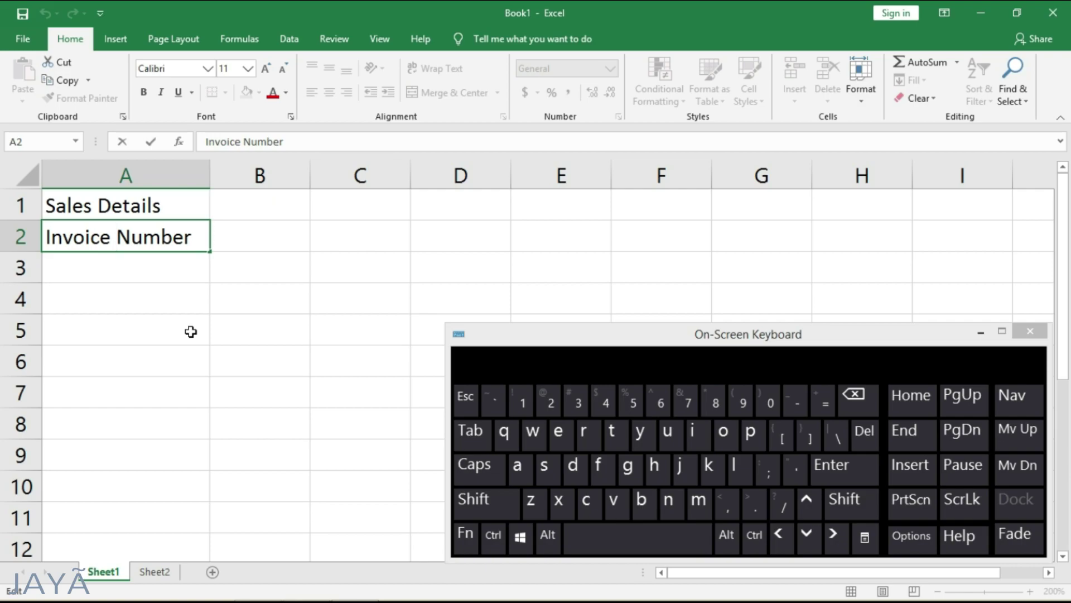
key("BackSpace")
key("BackSpace")
key("BackSpace")
key("BackSpace")
key("BackSpace")
key("BackSpace")
key("BackSpace")
key("BackSpace")
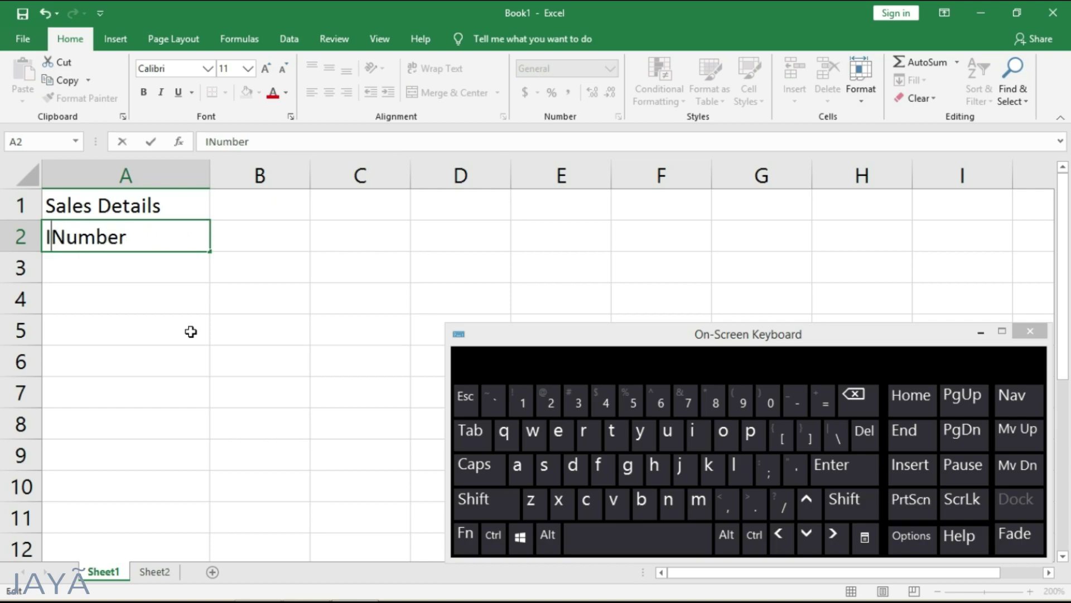
key("Return")
key("ctrl+z")
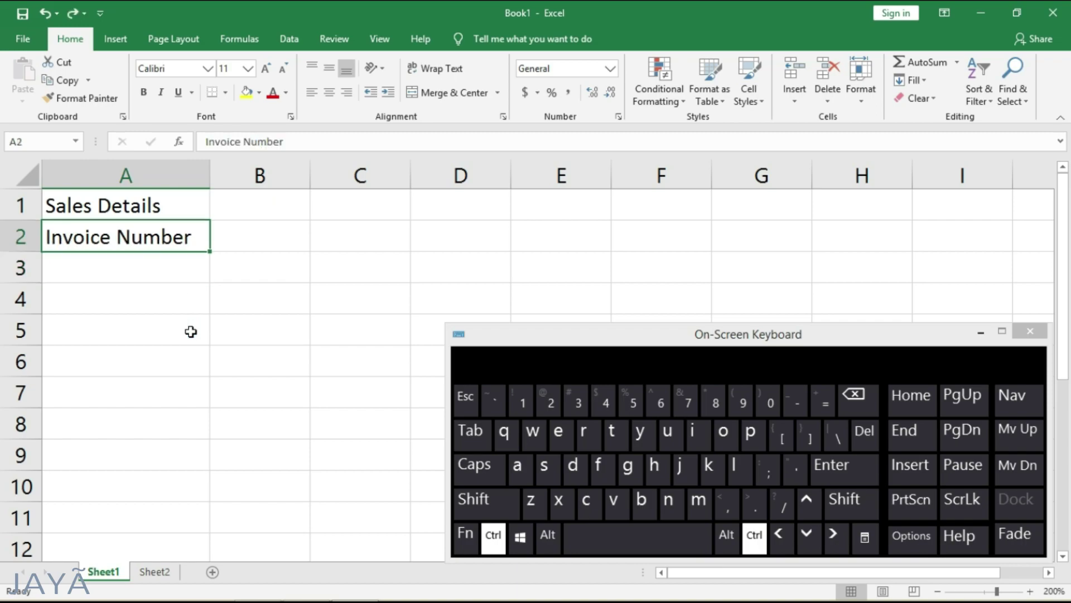
Step: Enter "Item" in cell B2, moving on to C2, and go back to B2
left_click(272, 241)
type("Item")
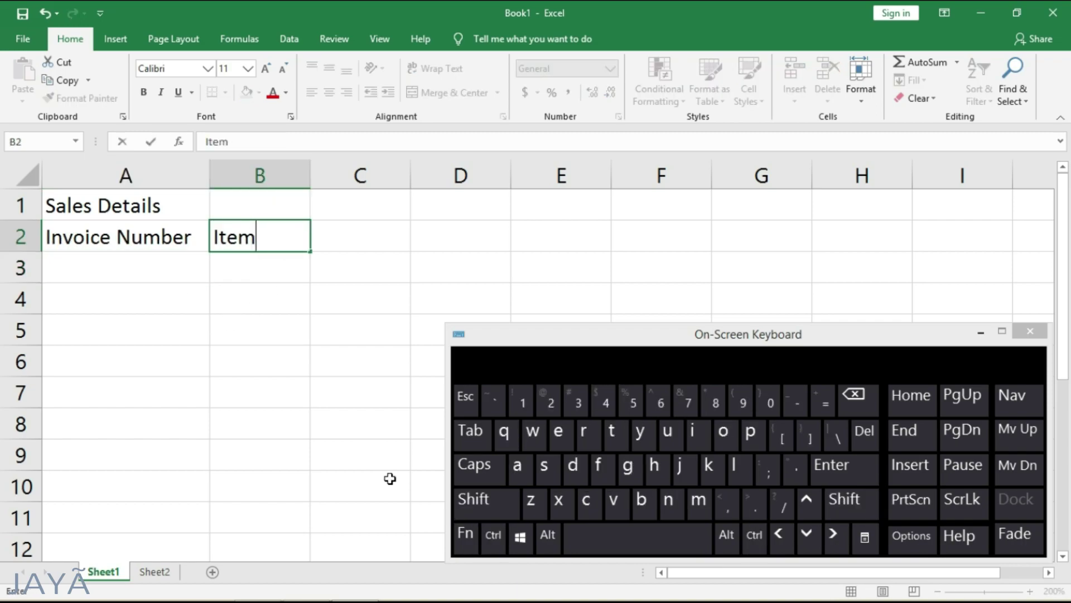
key("Tab")
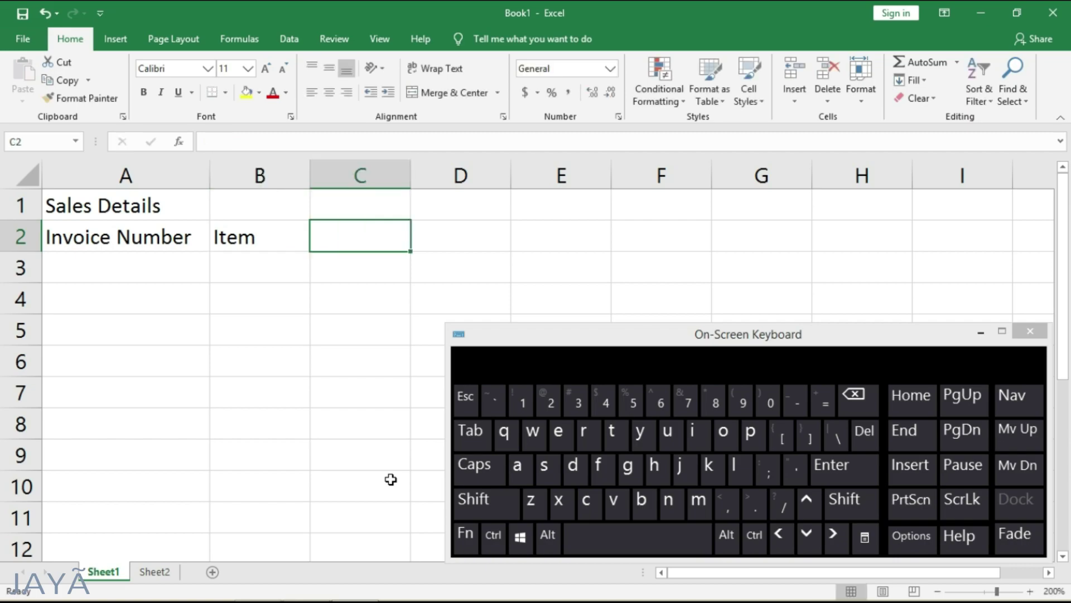
key("Left")
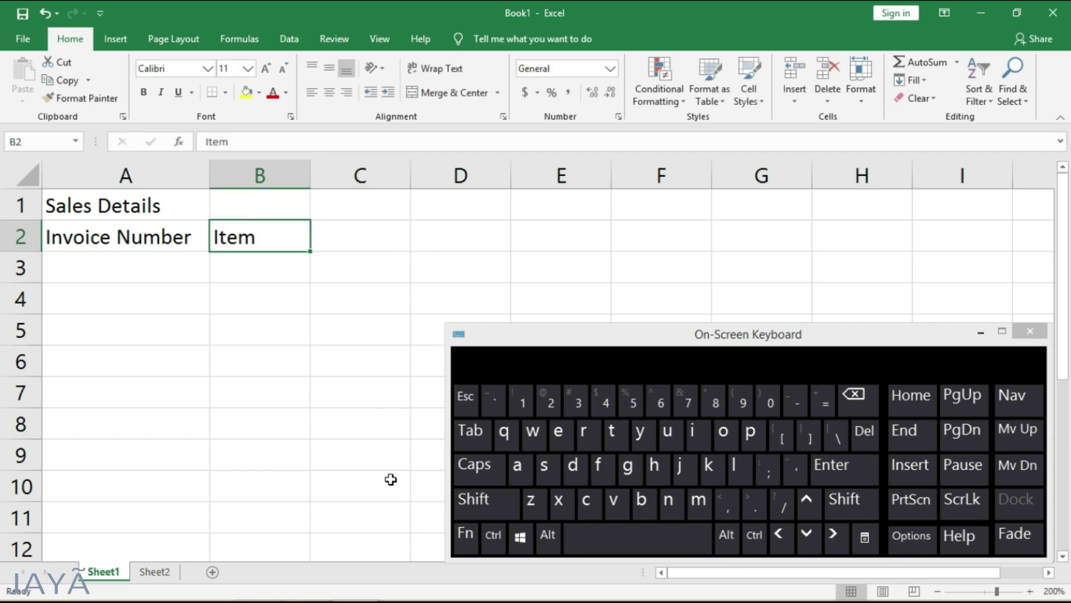
Step: Re-enter "Item" in B2 twice, committing once downward to B3 and once upward to B1, reselecting B2 each time
type("Item")
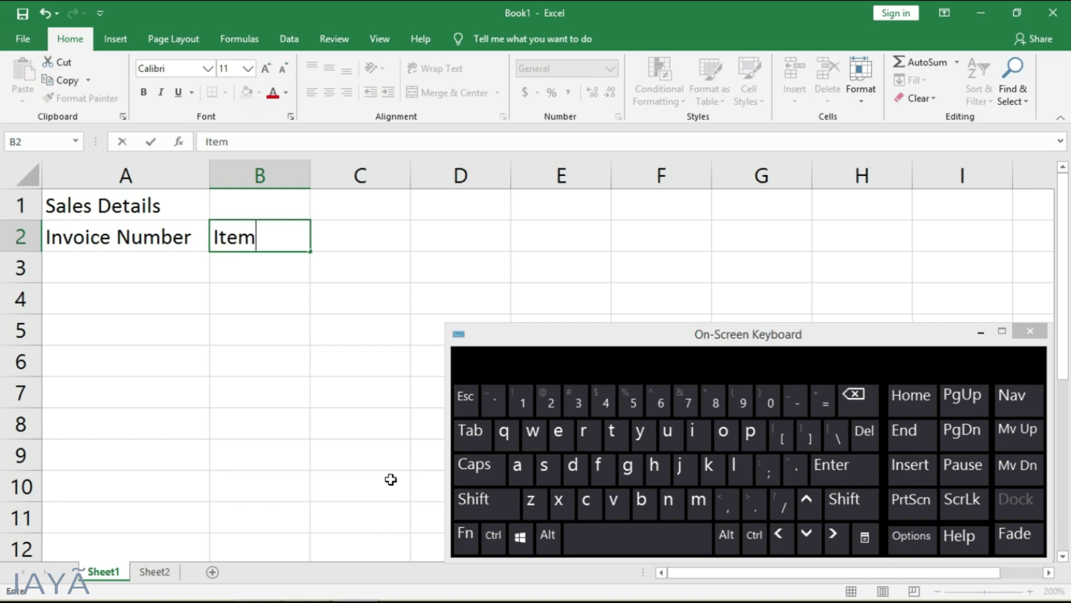
left_click(845, 470)
left_click(255, 232)
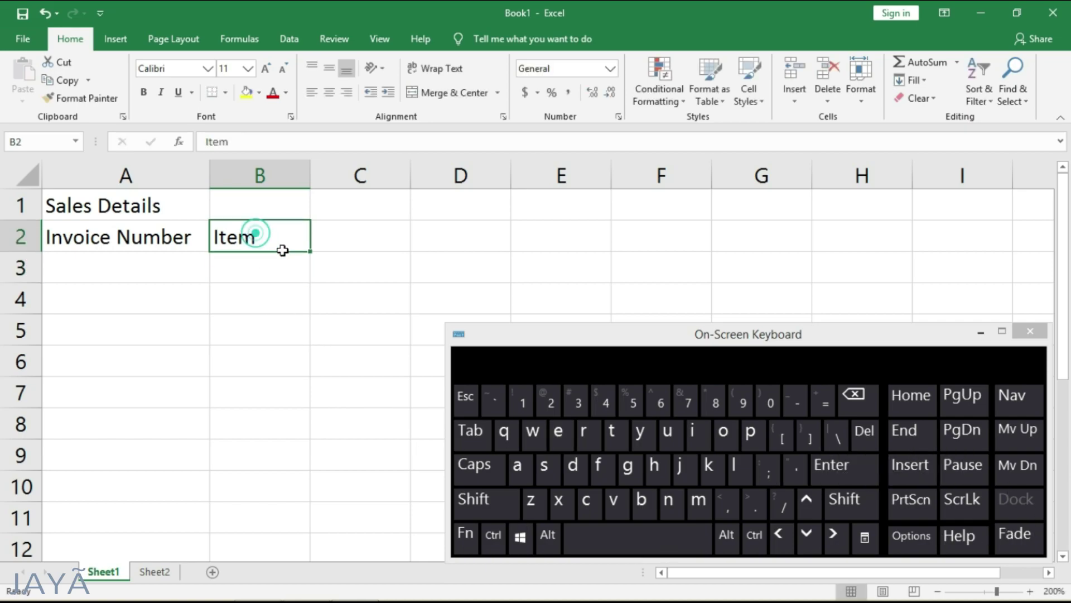
type("Item")
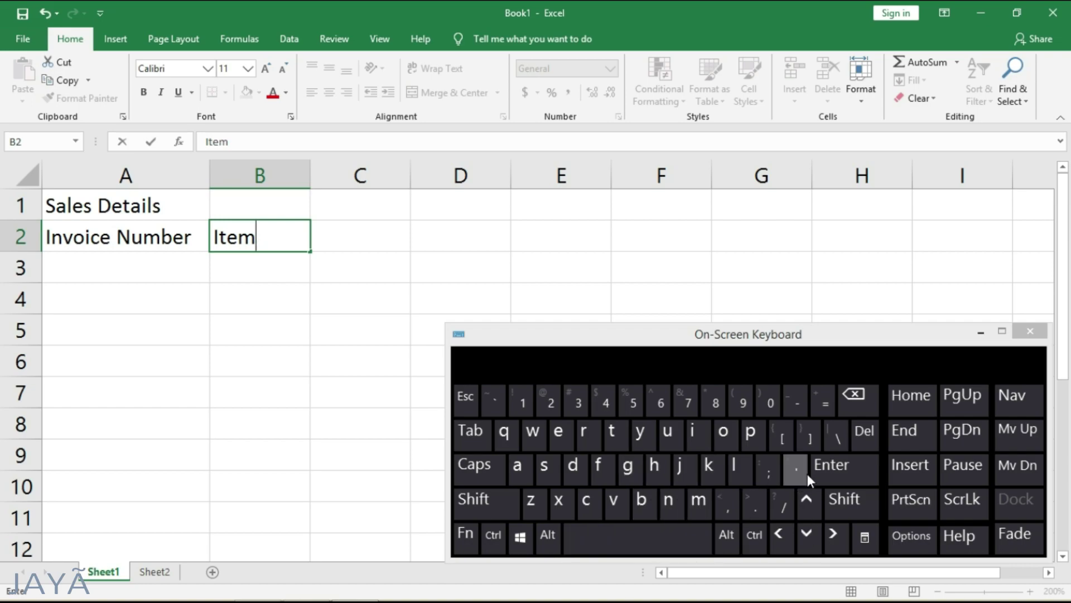
left_click(846, 460, "shift")
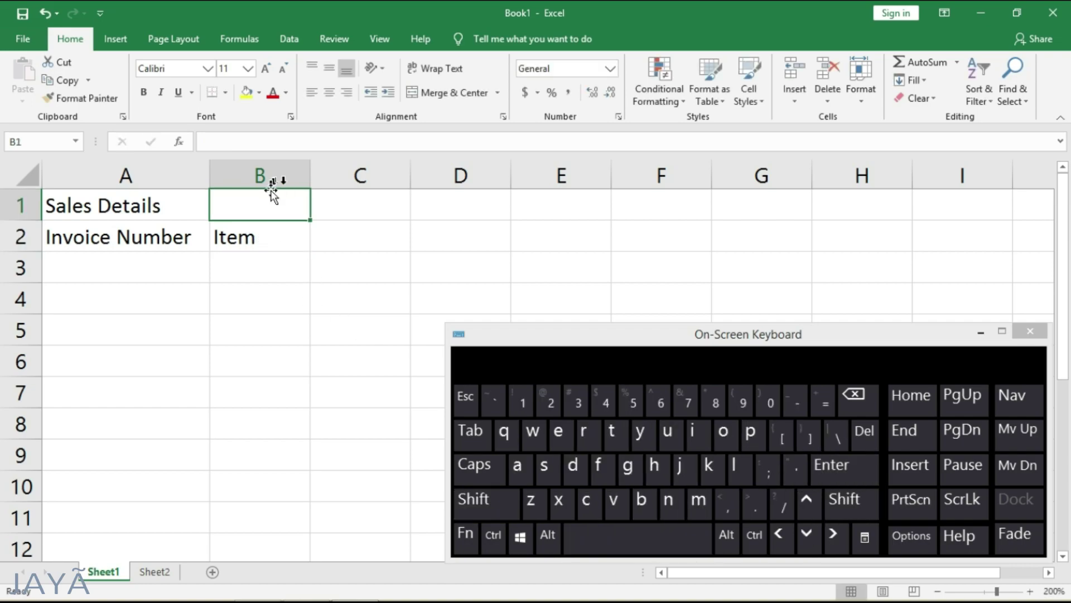
left_click(270, 238)
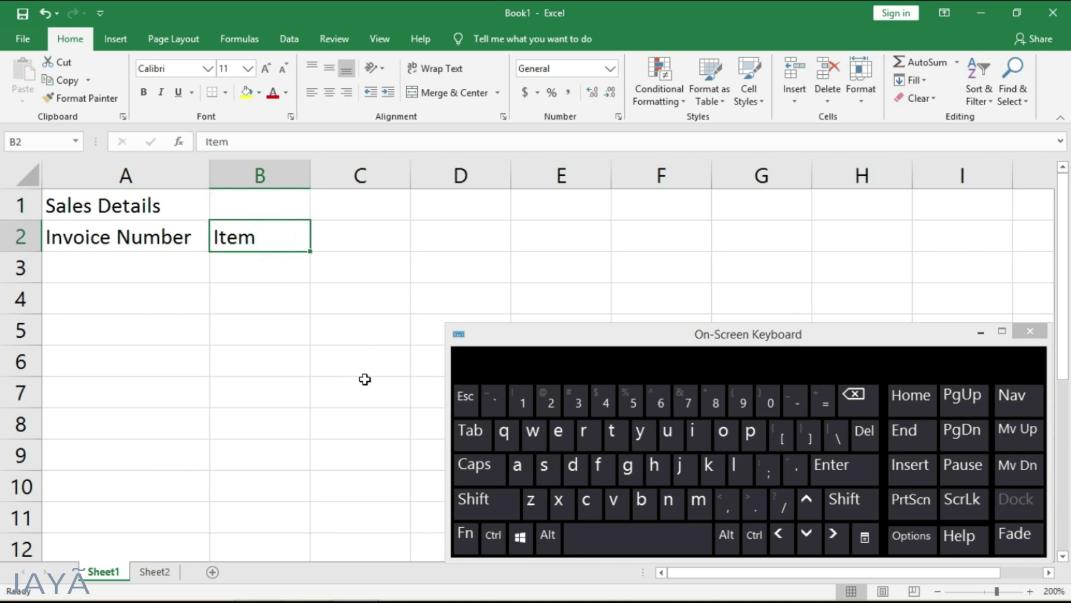
Step: Re-enter "Item" in B2 twice, committing once rightward to C2 and once leftward to A2, reselecting B2 each time
type("Item")
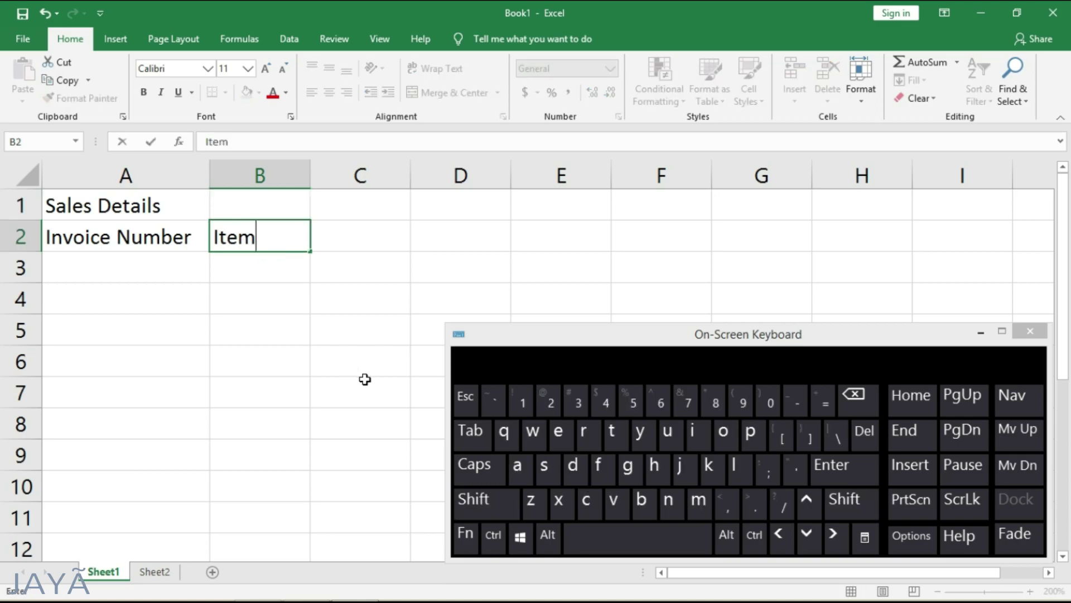
left_click(468, 432)
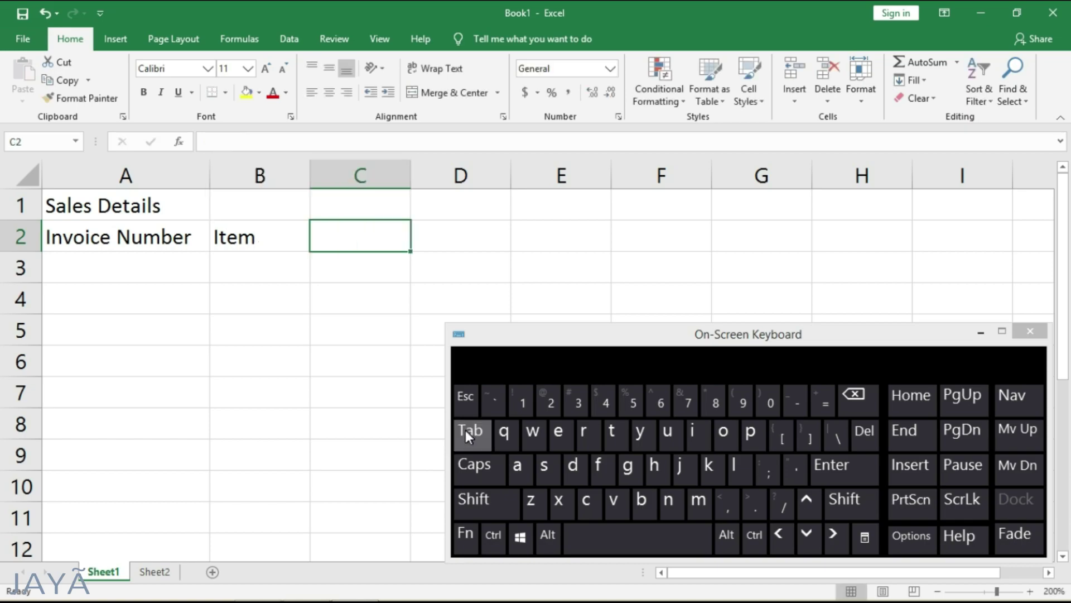
left_click(272, 248)
type("Item")
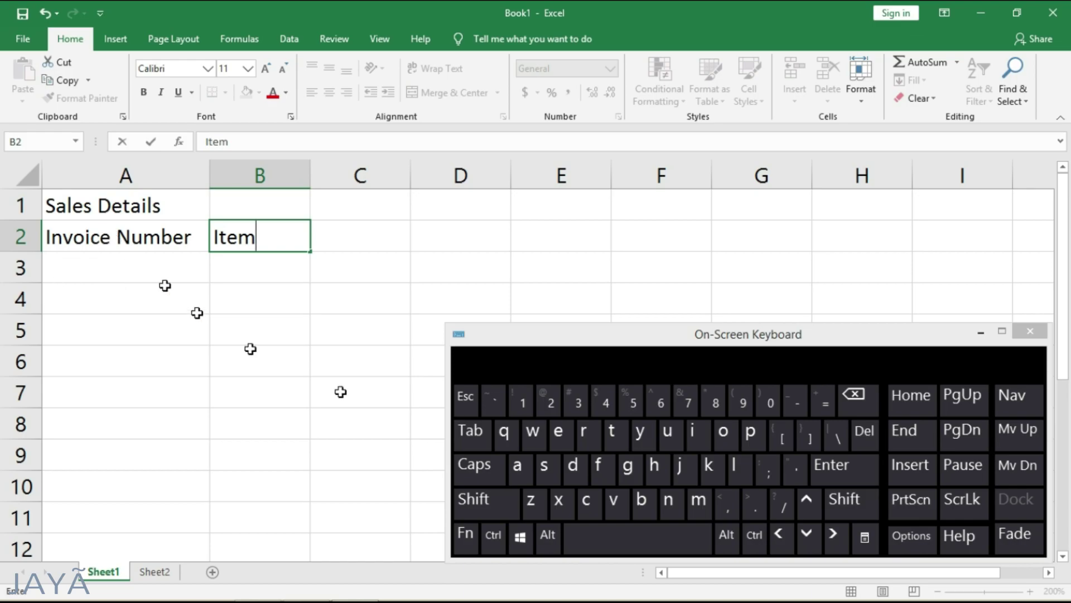
left_click(487, 505)
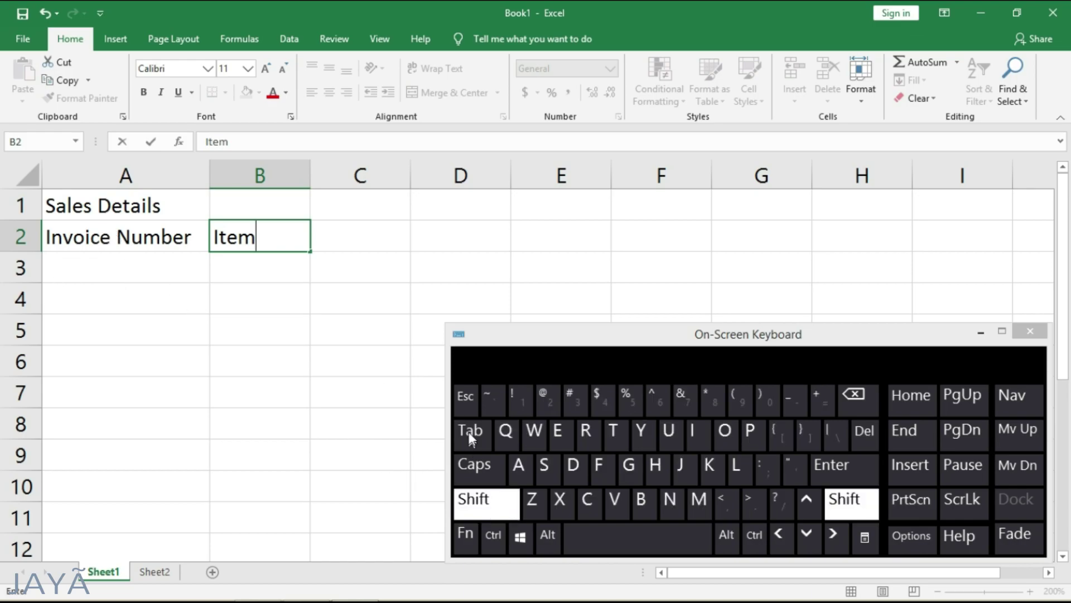
left_click(467, 430)
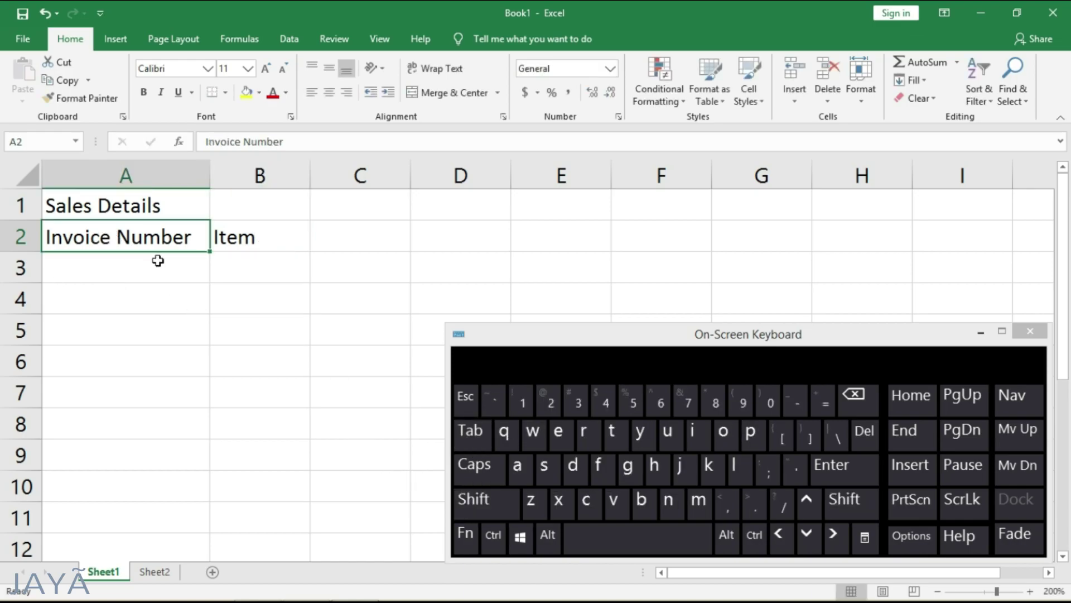
left_click(278, 241)
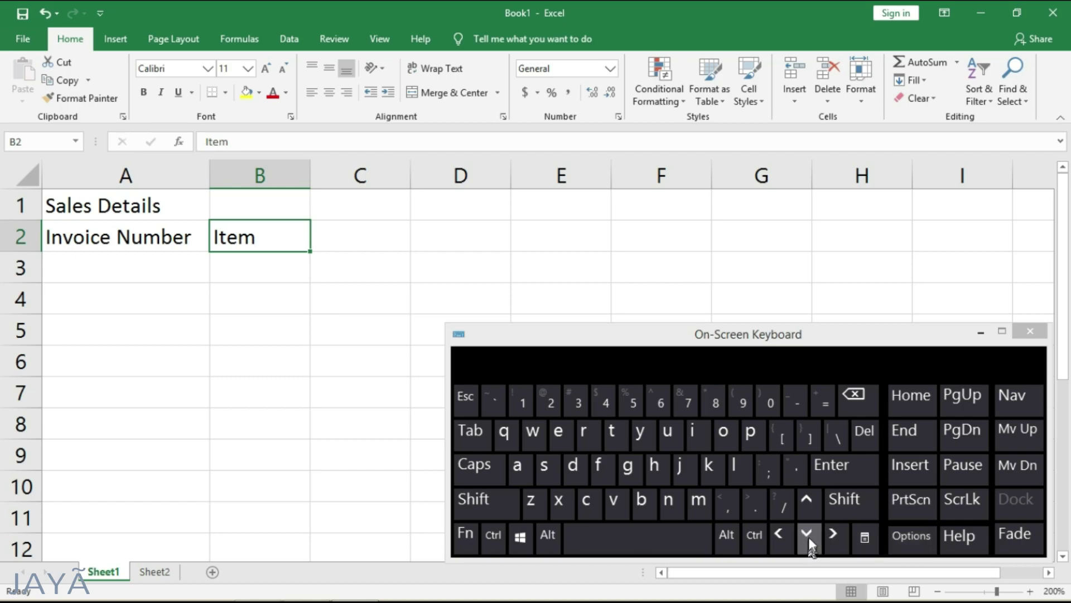
Step: Re-enter "Item" in B2, move right to C2, and enter the heading "Value $" there
type("Item")
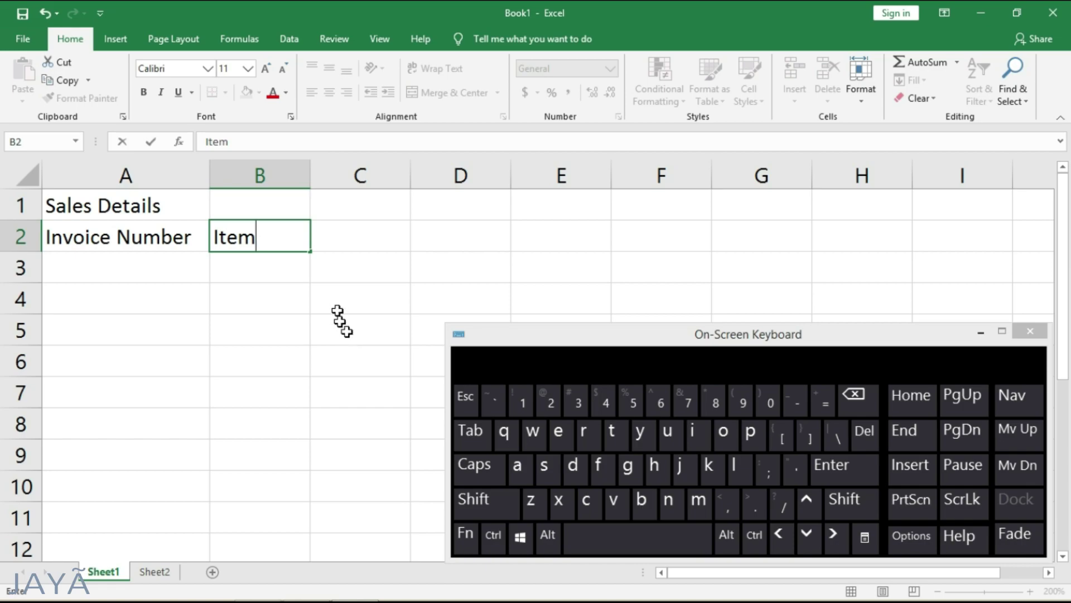
left_click(835, 533)
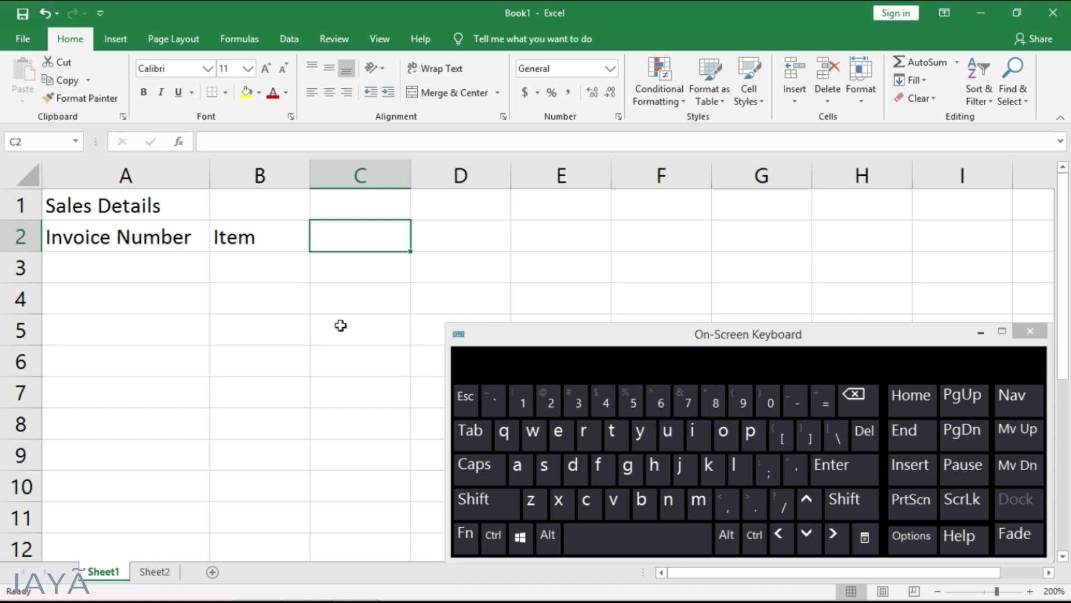
type("V")
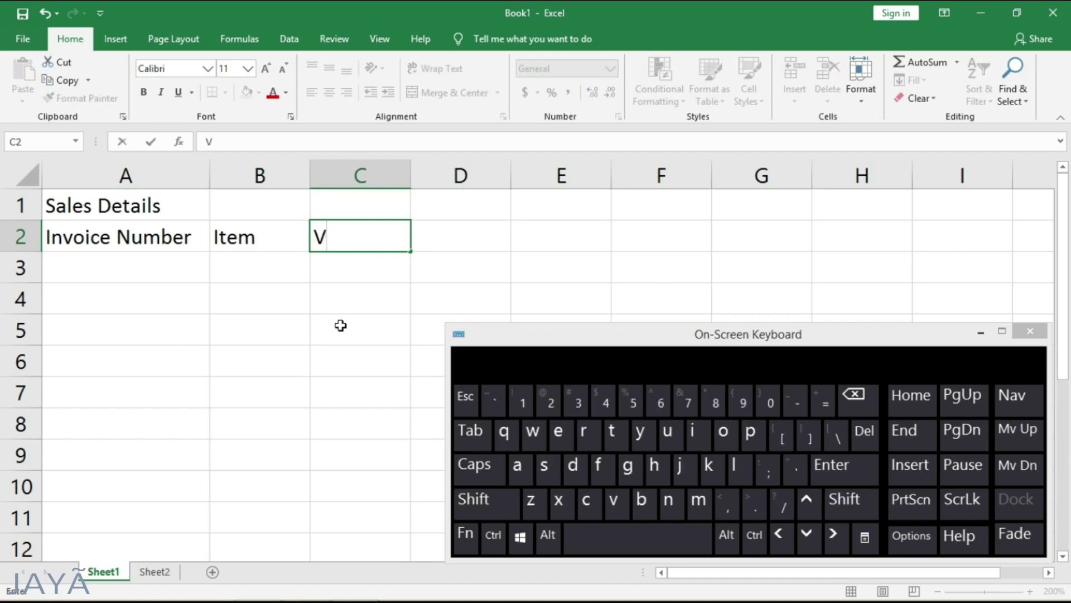
type("alue $")
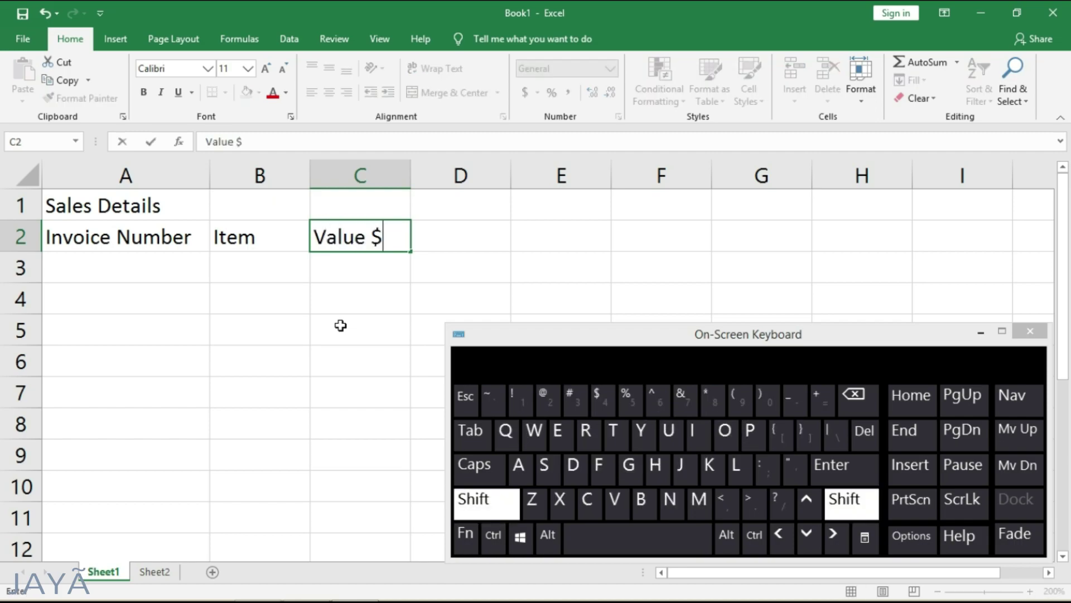
key("Return")
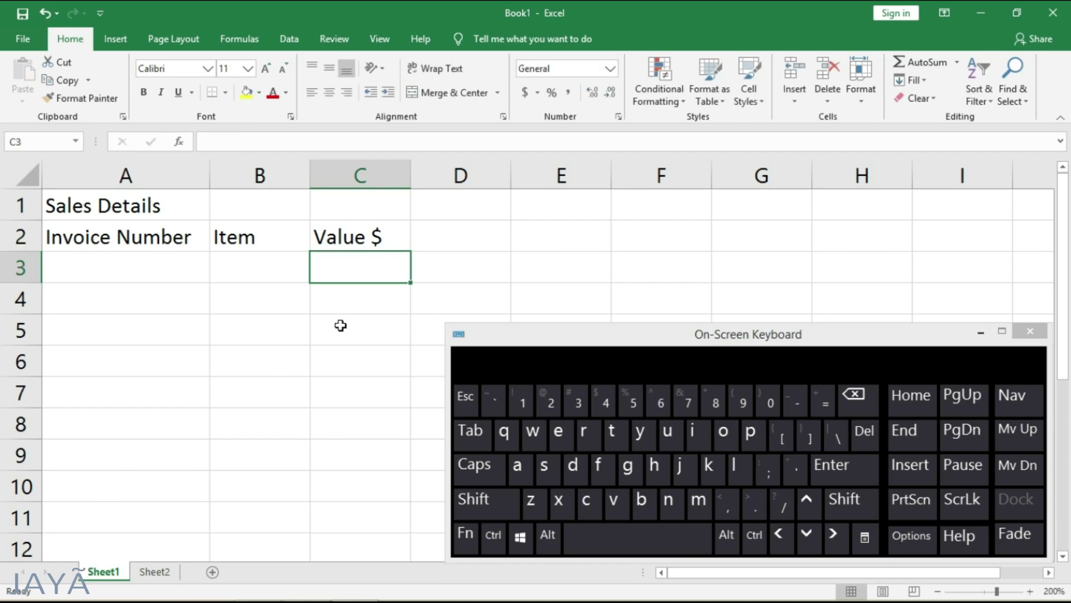
Step: Fill row 3 with the first sales record: 2020 in A3, "Ball" in B3, and 2 in C3
key("Left")
key("Left")
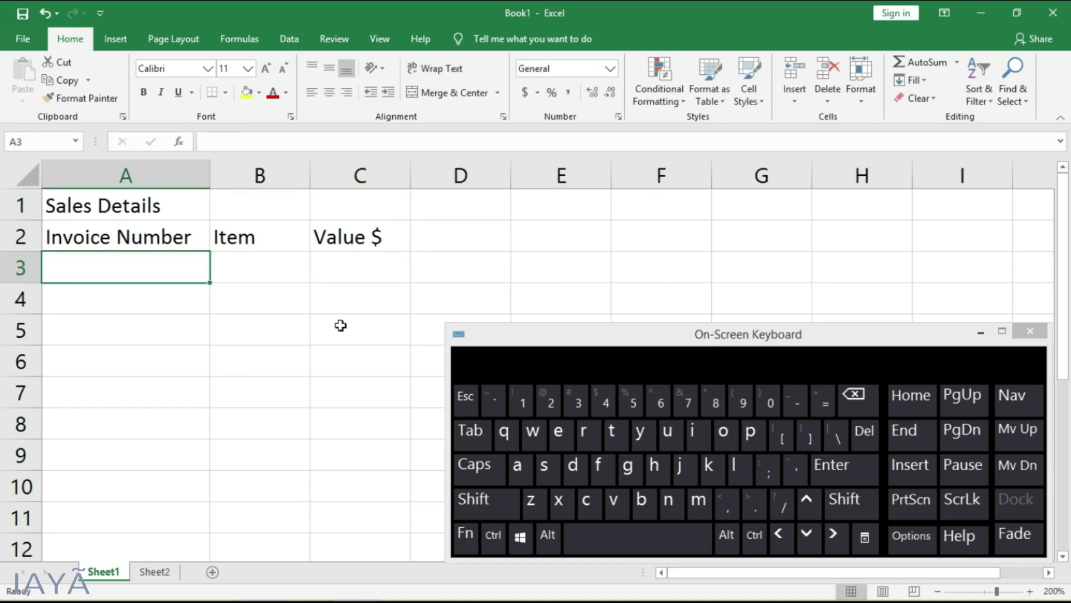
type("2020")
key("Tab")
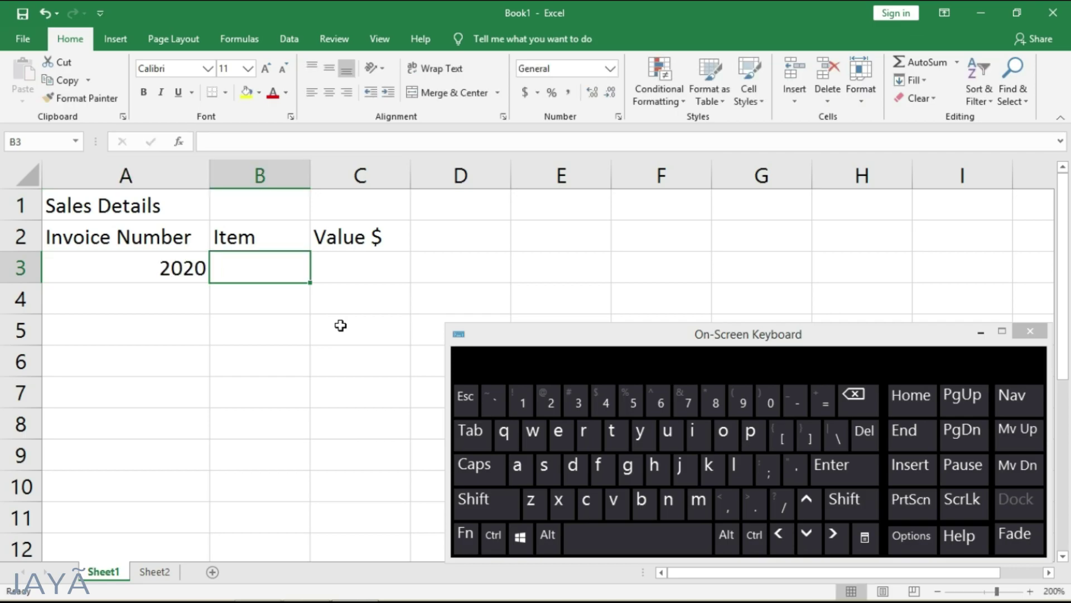
type("Ball")
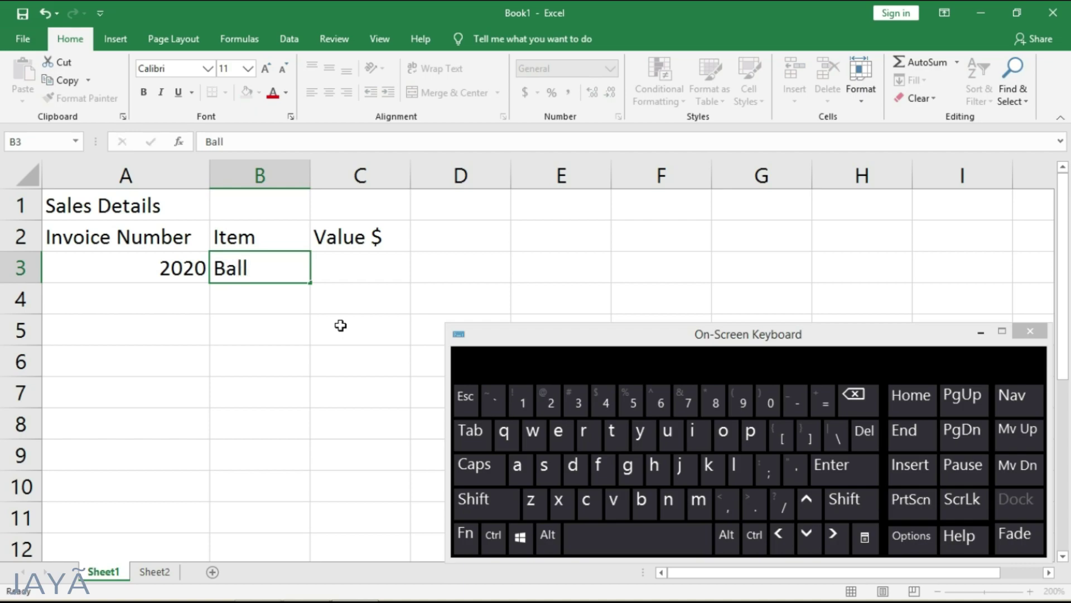
key("Tab")
type("2")
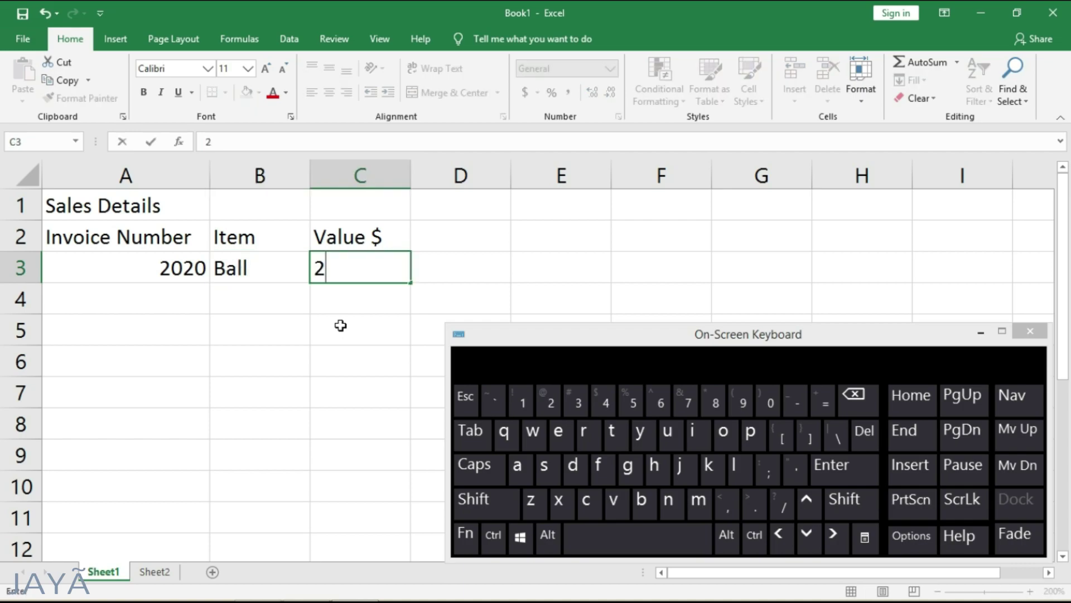
key("Return")
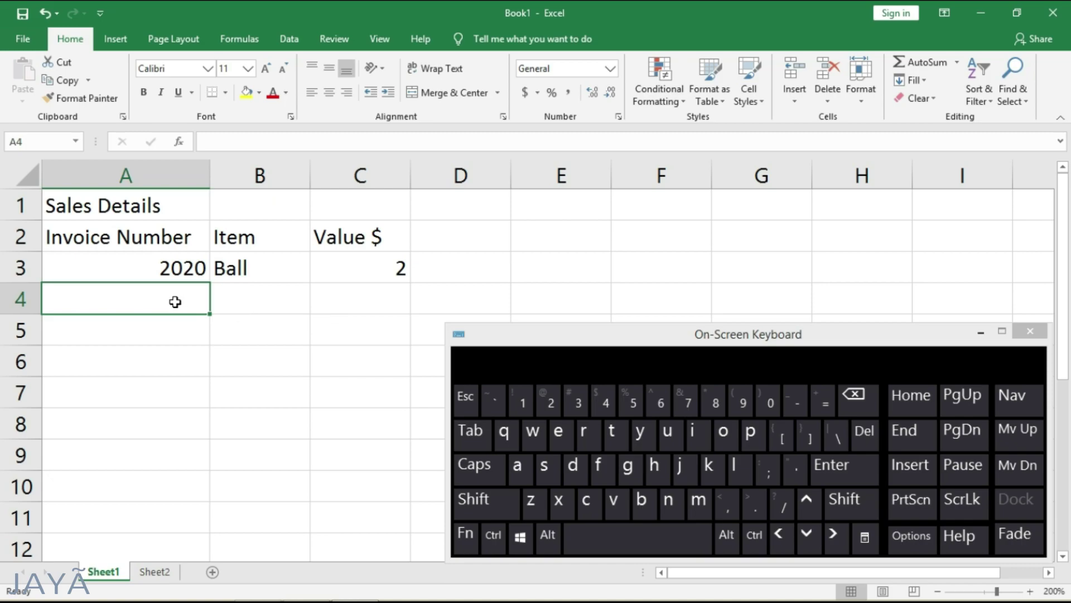
Step: Fill row 4 with the second sales record: 2021 in A4, "Bat" in B4, and 10 in C4
left_click(144, 298)
left_click_drag(162, 298, 190, 305)
type("2021")
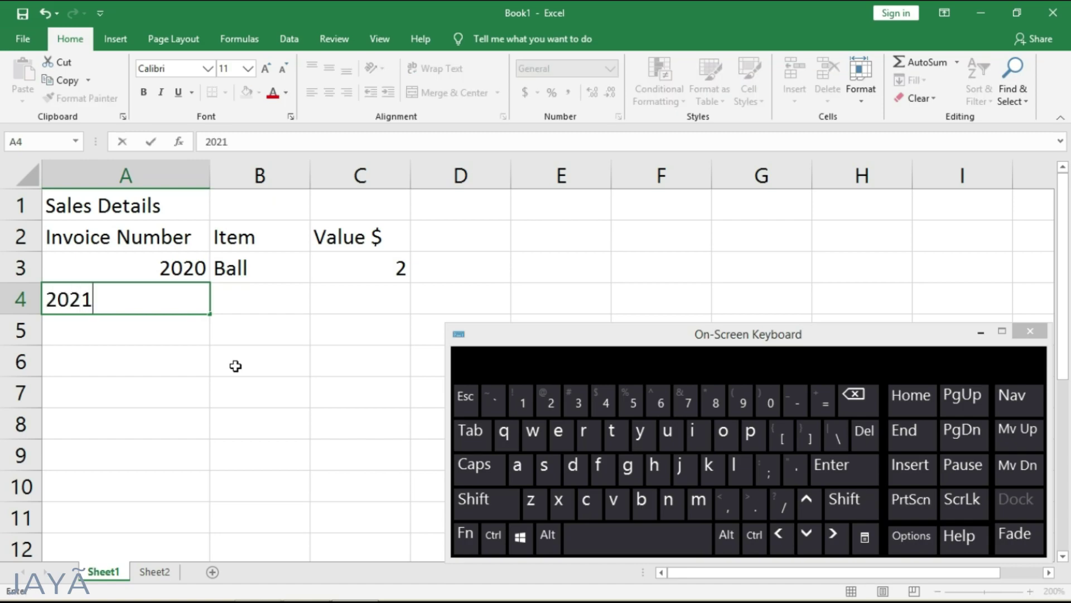
key("Tab")
type("Bat")
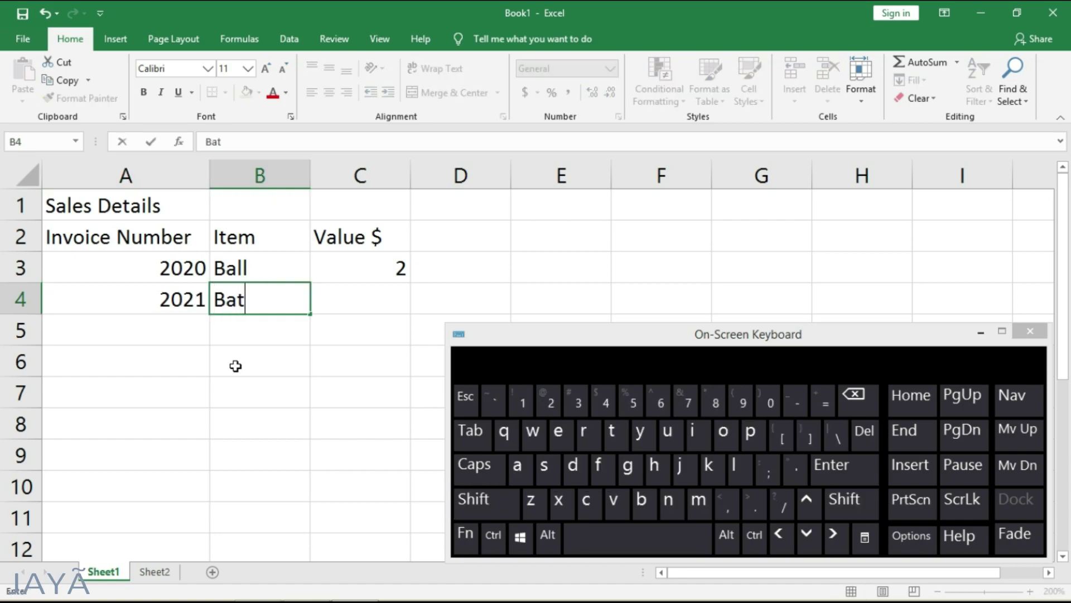
key("Tab")
type("10")
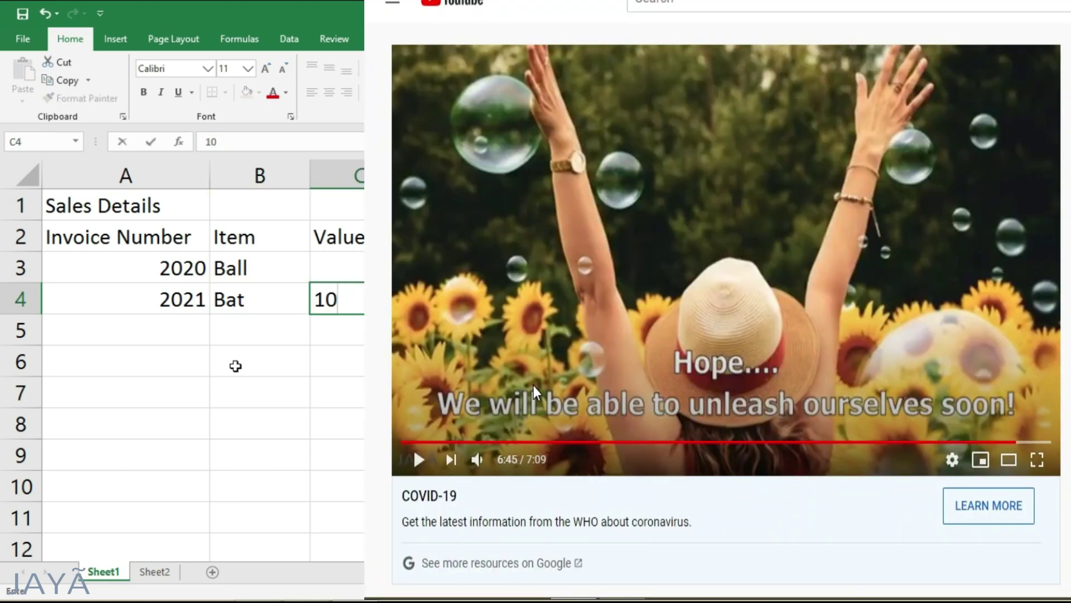
key("Return")
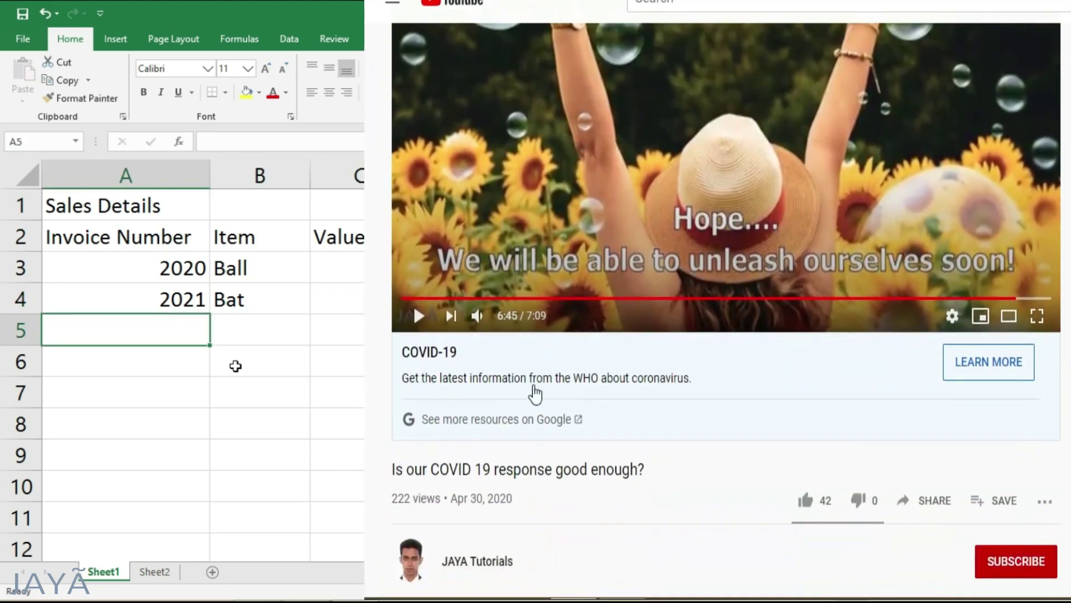
Step: Fill row 5 with the third sales record: 2022 in A5, "Hat" in B5, and 1 in C5
type("2022")
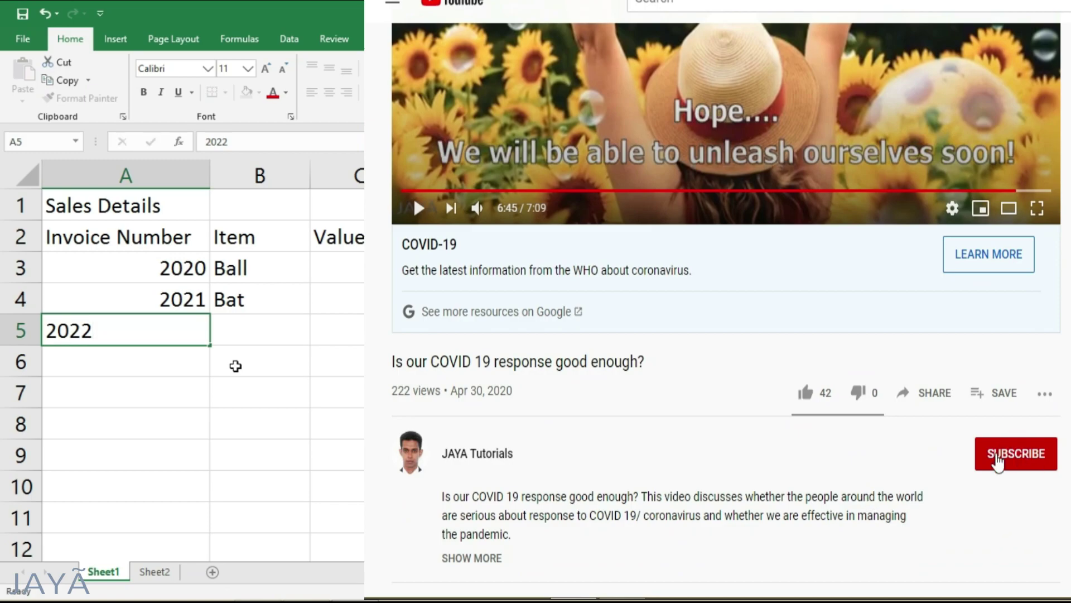
key("Tab")
type("Hat")
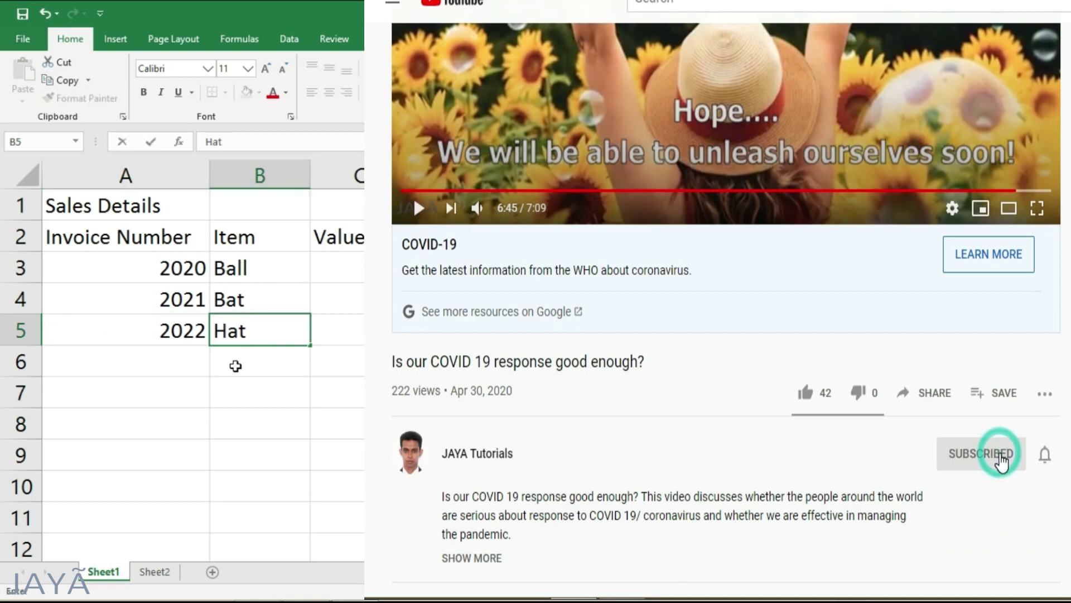
key("Tab")
key("Return")
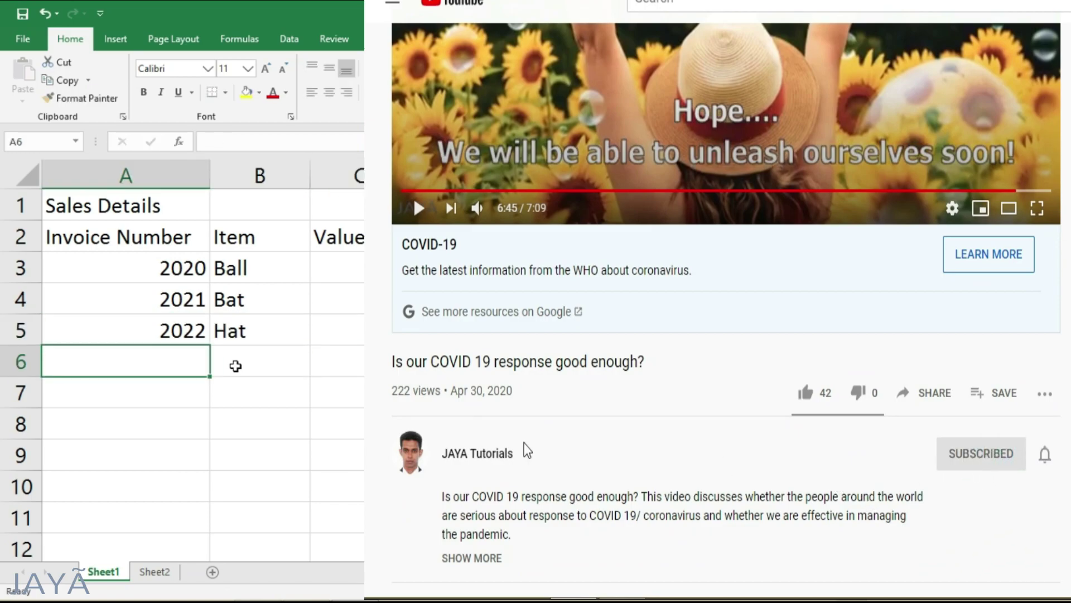
Step: Fill row 6 with the fourth sales record: 2023 in A6, "T-shirt" in B6, and 10 in C6
type("2023")
key("Tab")
type("T-sh")
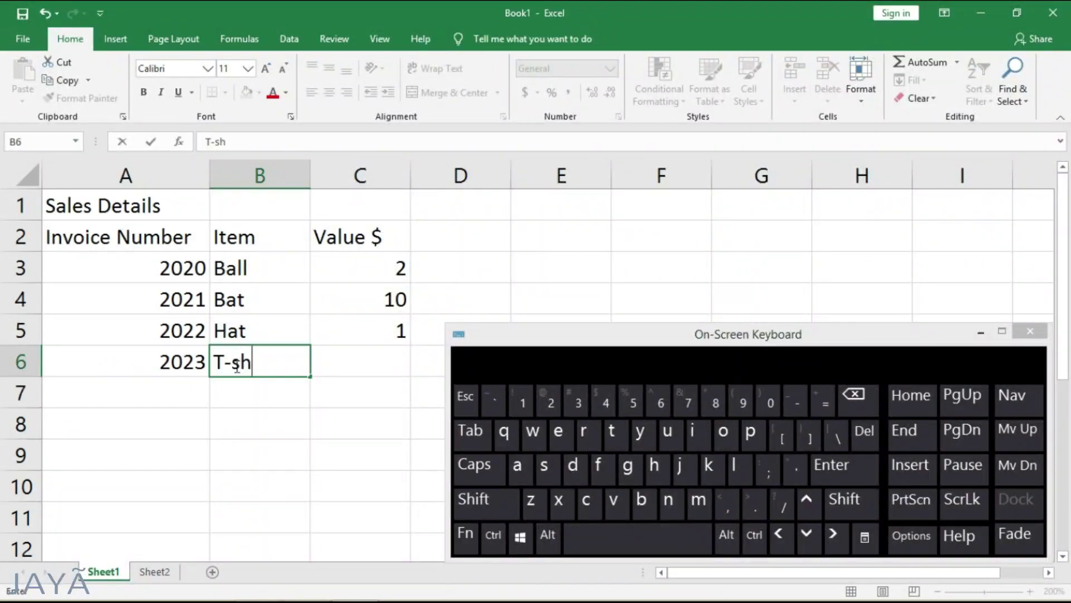
type("irt")
key("Tab")
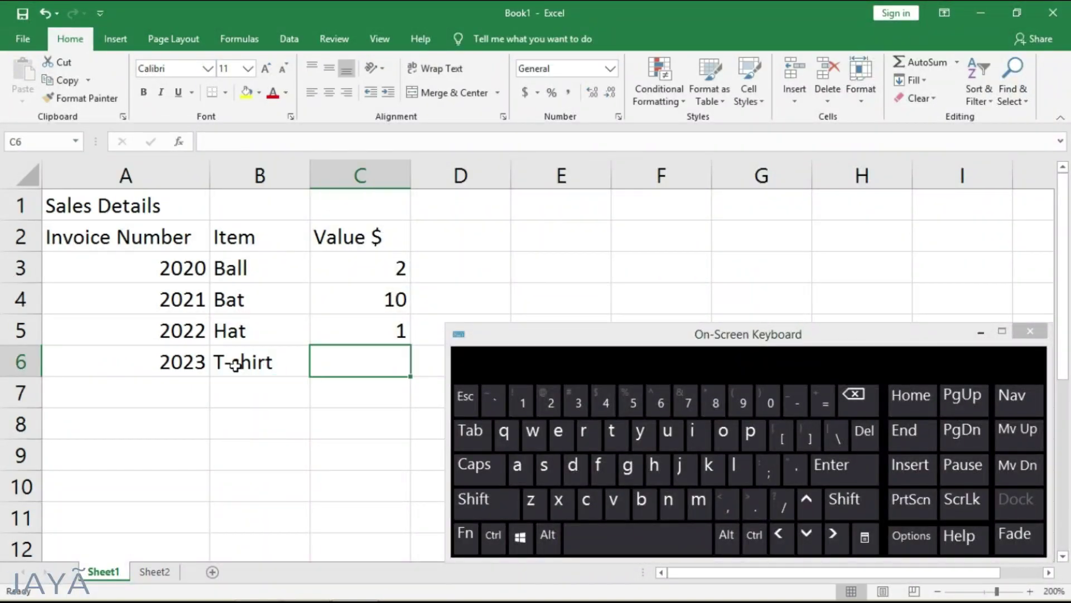
type("10")
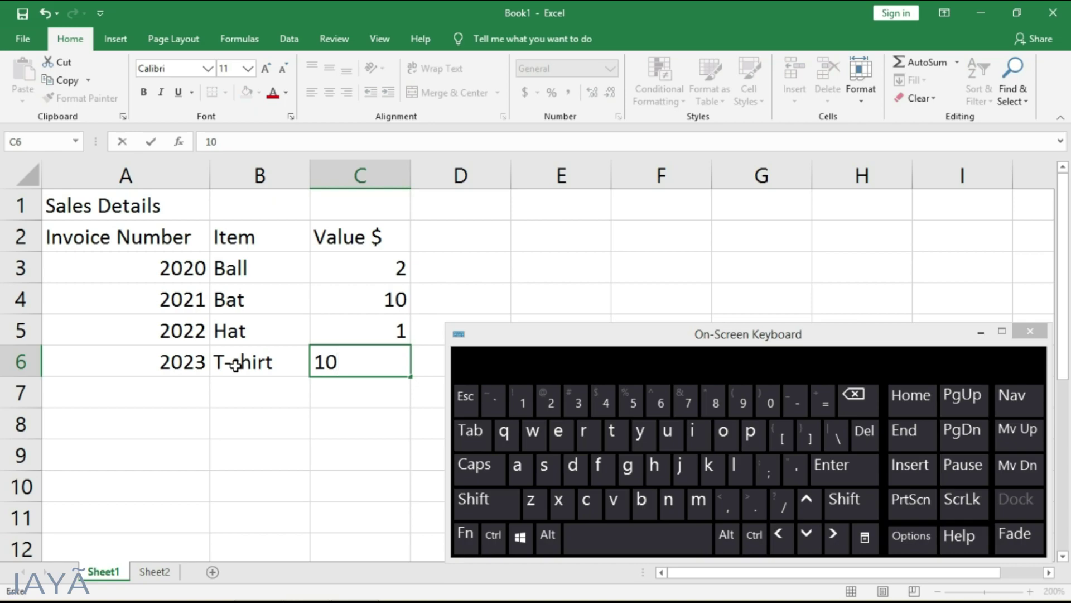
key("Return")
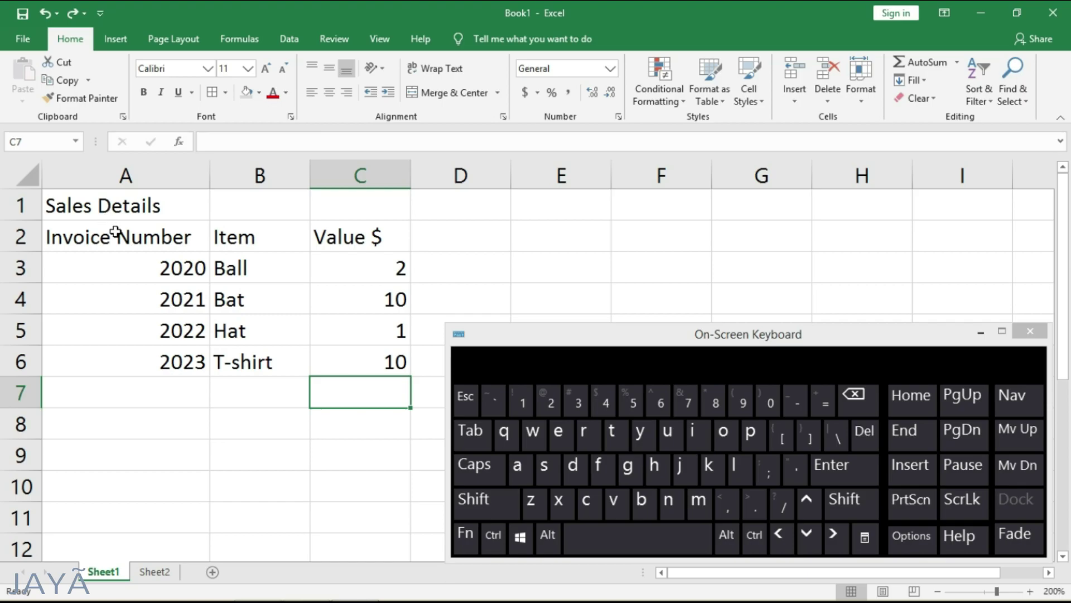
Step: Make the "Sales Details" title in A1 bold
left_click(111, 205)
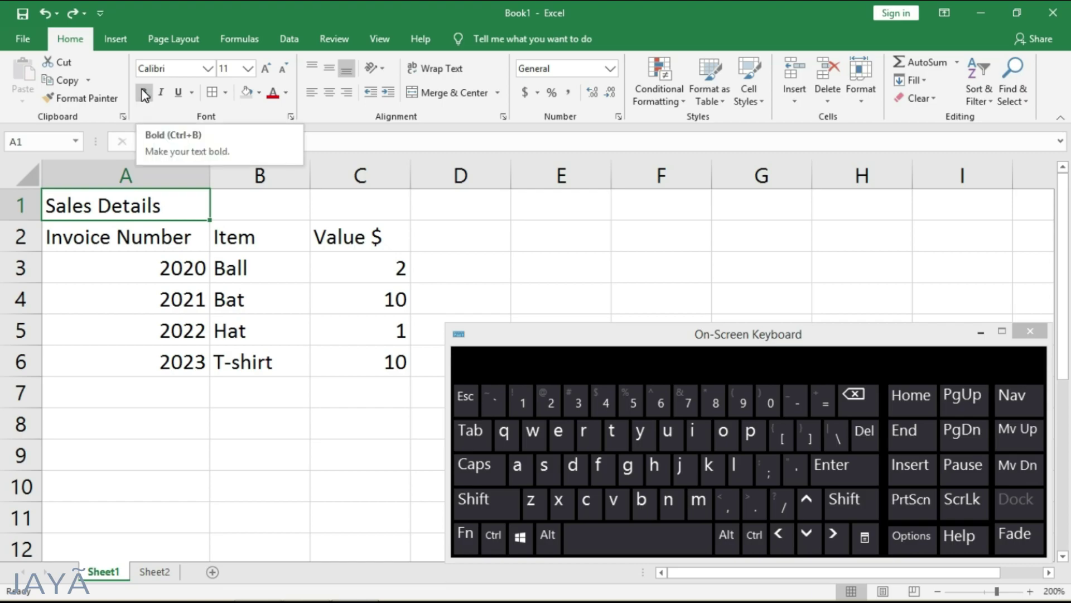
left_click(491, 540)
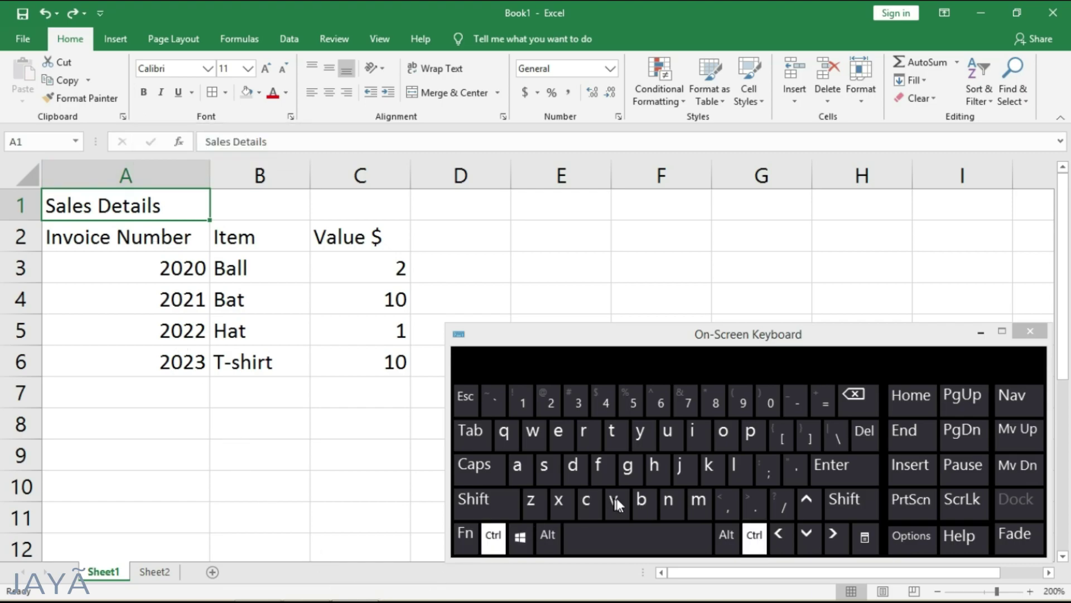
left_click(654, 501)
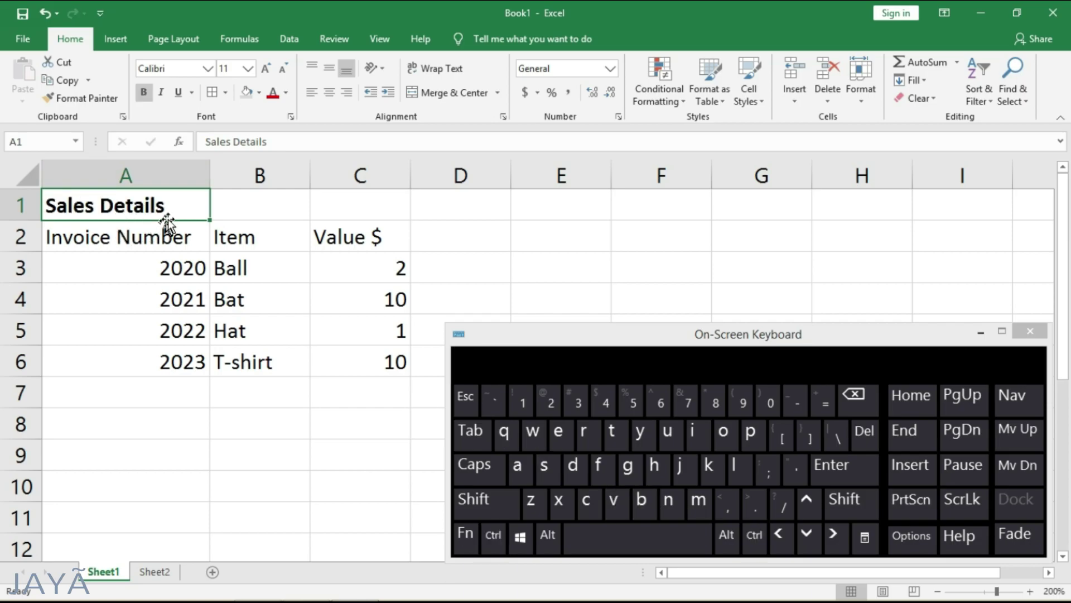
Step: Select the row 2 headings one at a time and as the continuous range A2:C2, and clear the selection
left_click(155, 237)
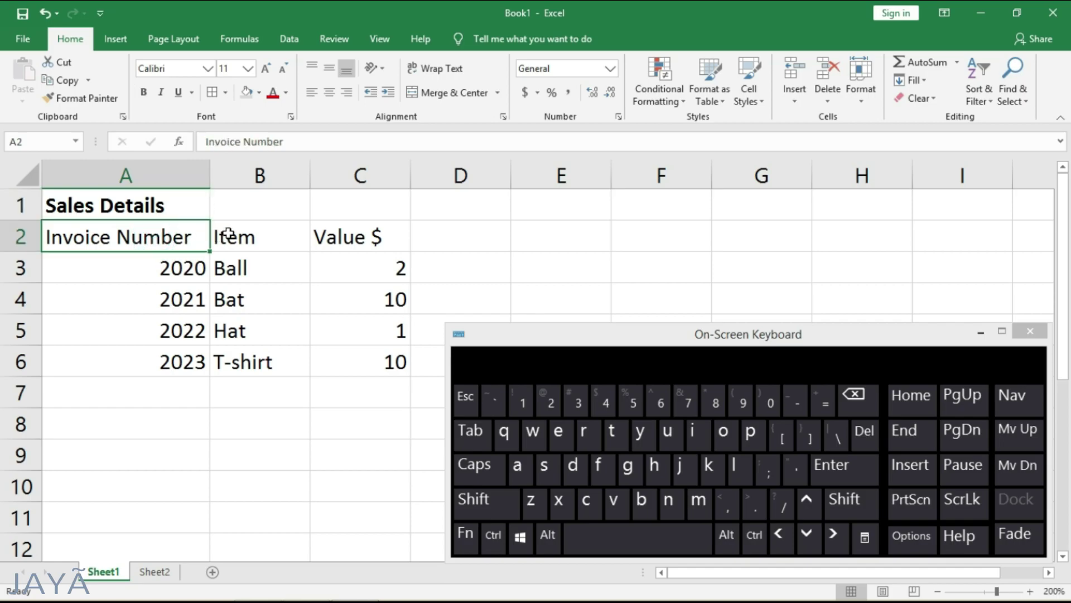
left_click(230, 233)
left_click(335, 241)
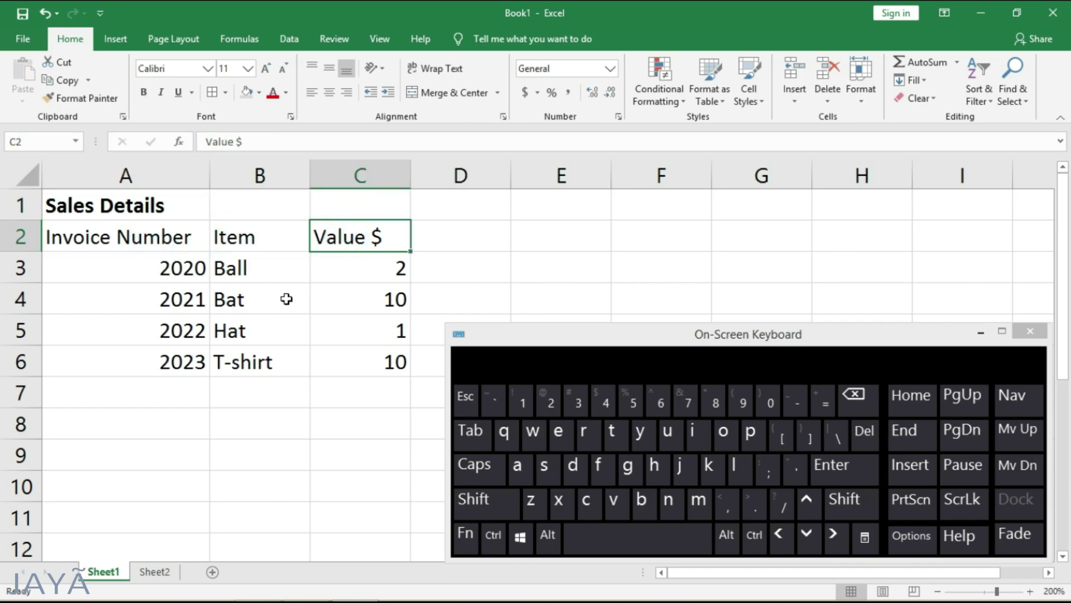
left_click(244, 241)
left_click(159, 237)
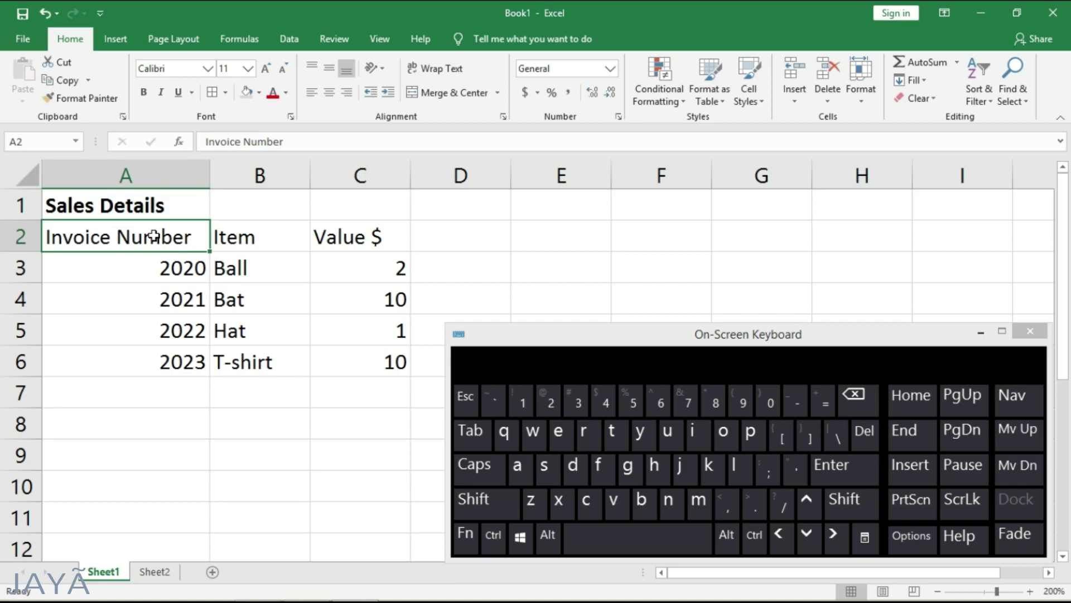
left_click_drag(152, 236, 354, 238)
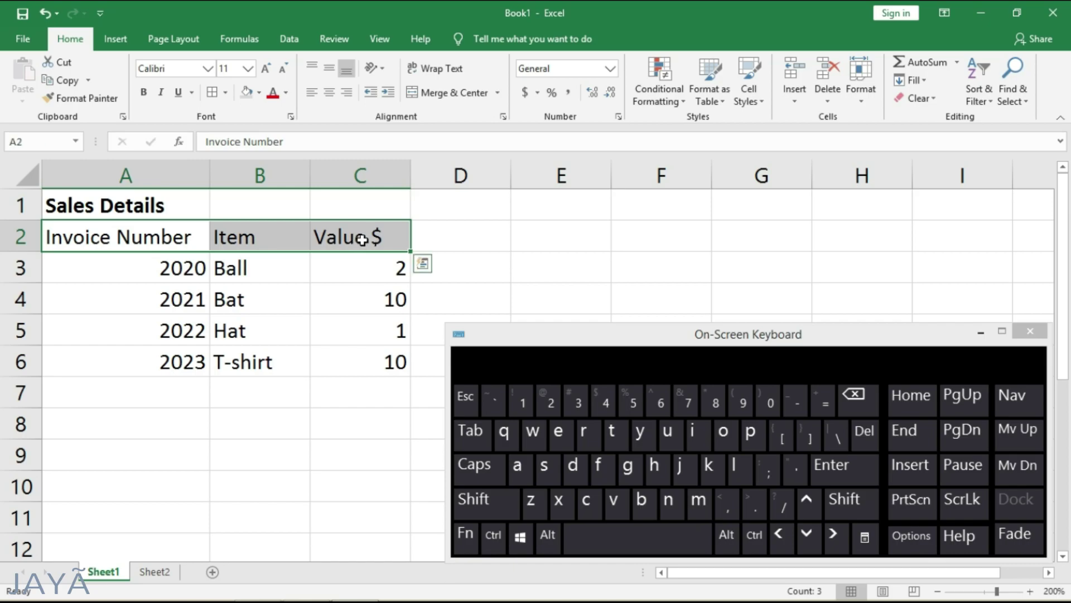
left_click(335, 421)
Step: Select the headings in A2, B2 and C2 together by adding each cell individually to a multiple selection
left_click(151, 238)
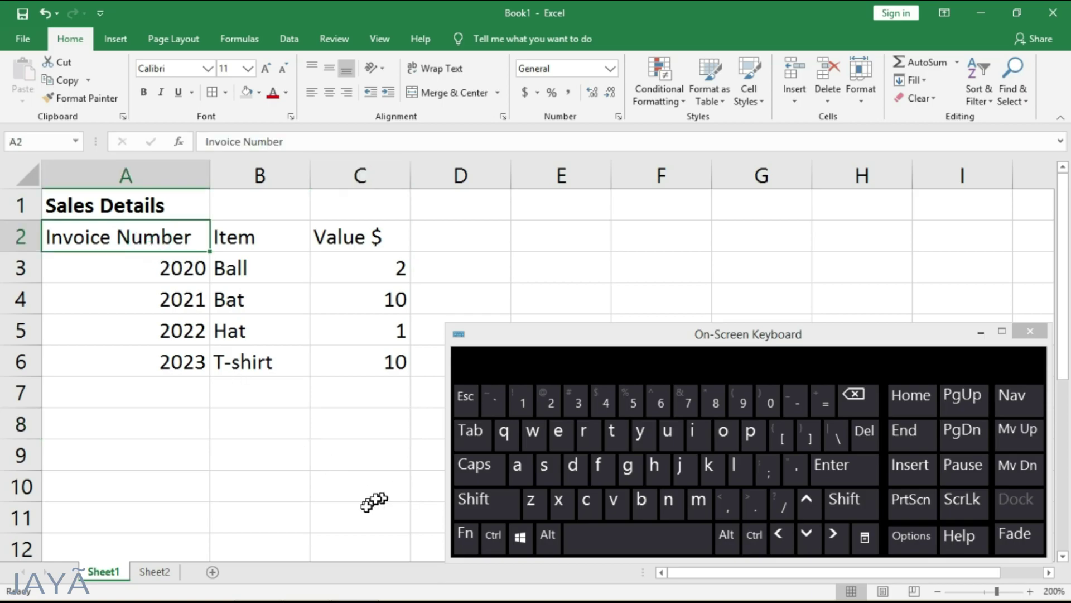
left_click(497, 542)
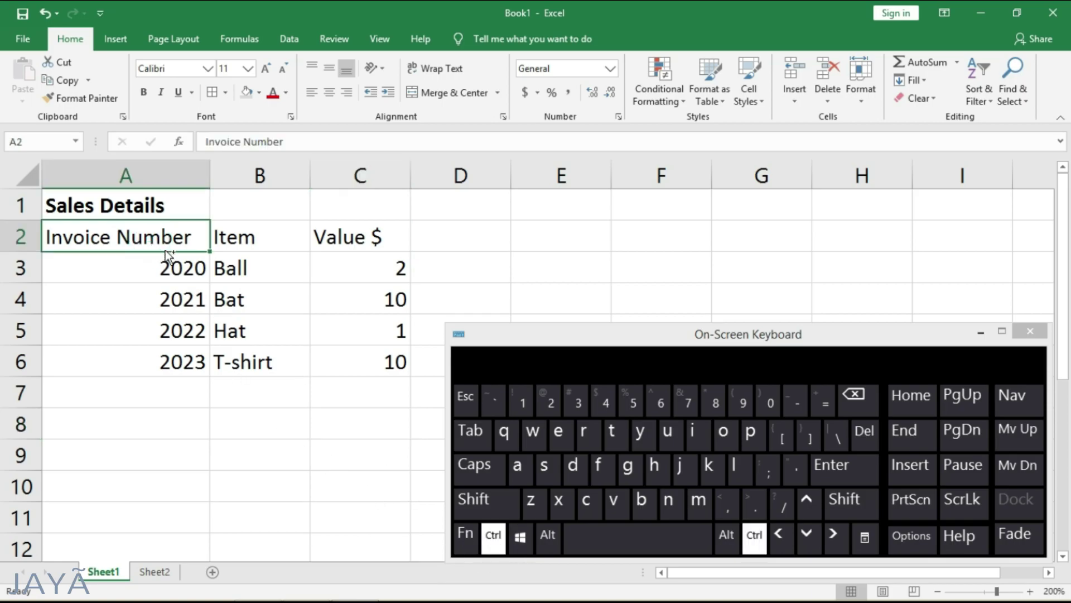
left_click(239, 233, "ctrl")
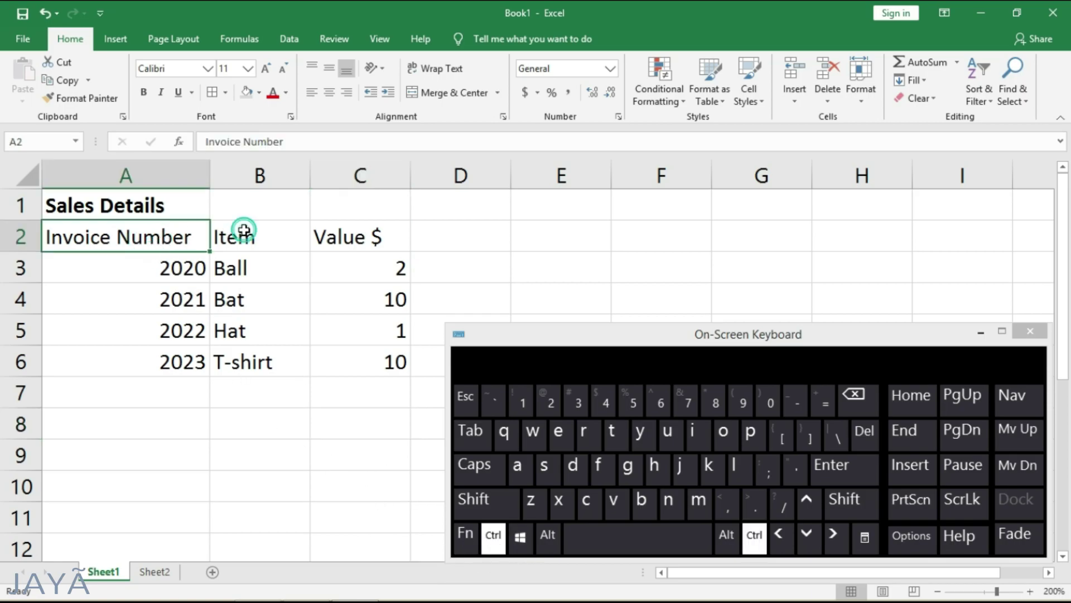
left_click(336, 235, "ctrl")
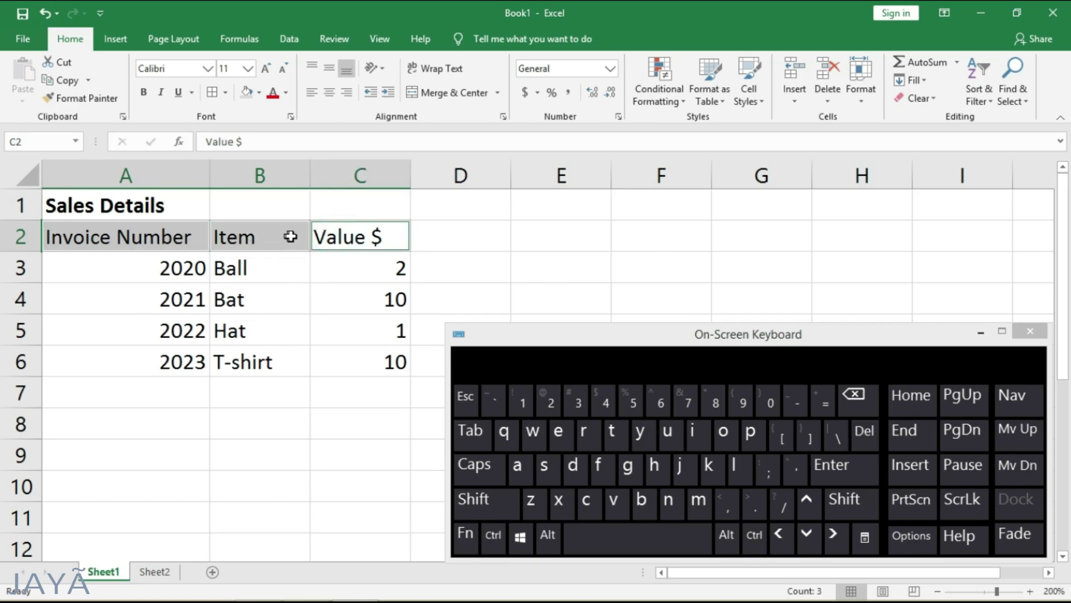
Step: Add the scattered cells B4, A6 and A4 to the multiple selection, and clear the whole selection
left_click(491, 535)
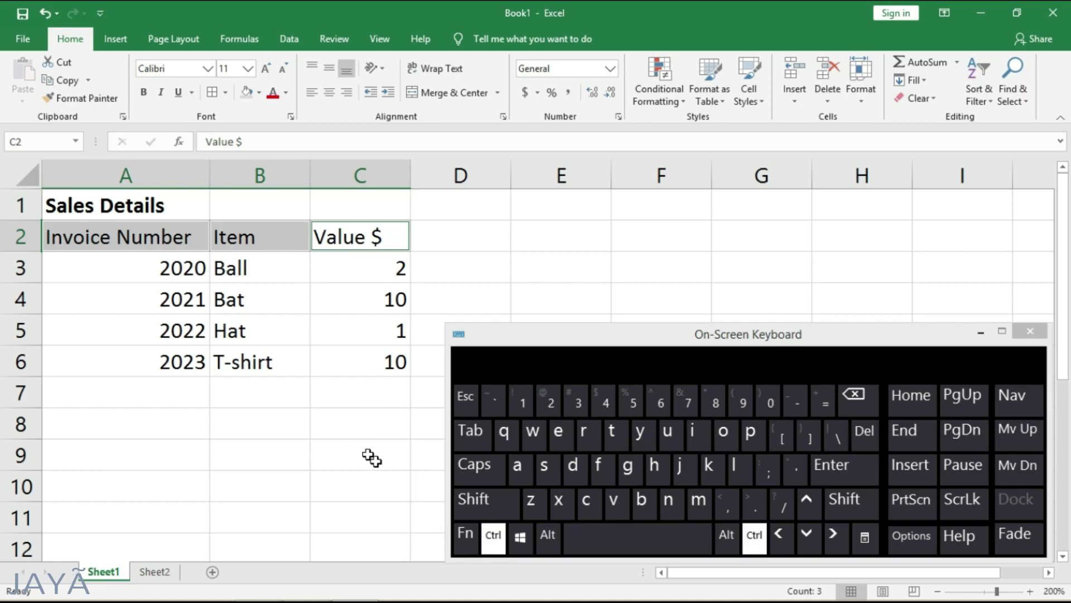
left_click(256, 301, "ctrl")
left_click(184, 357, "ctrl")
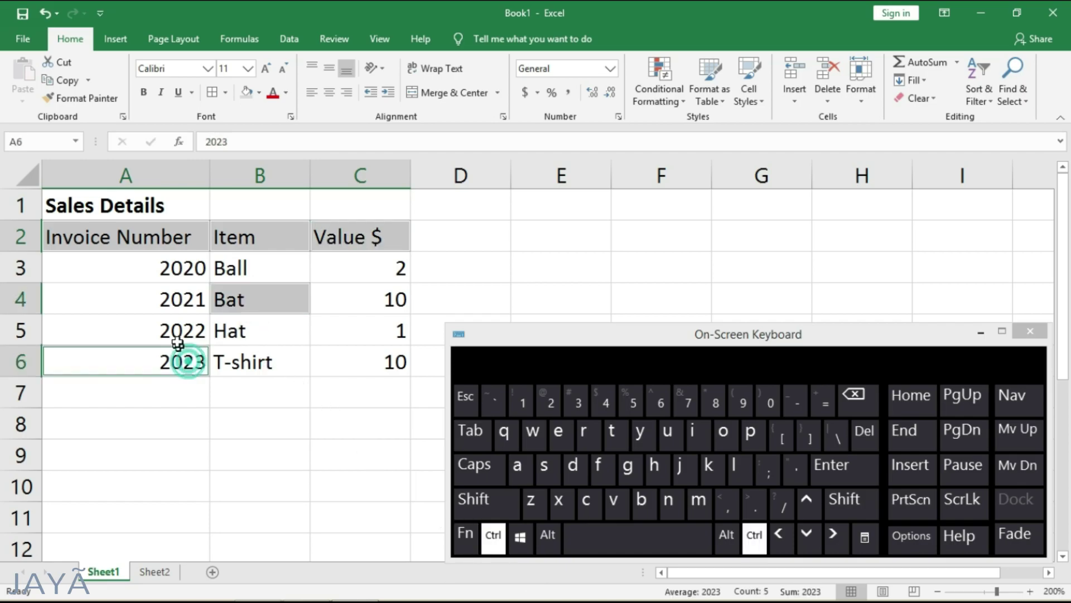
left_click(169, 304, "ctrl")
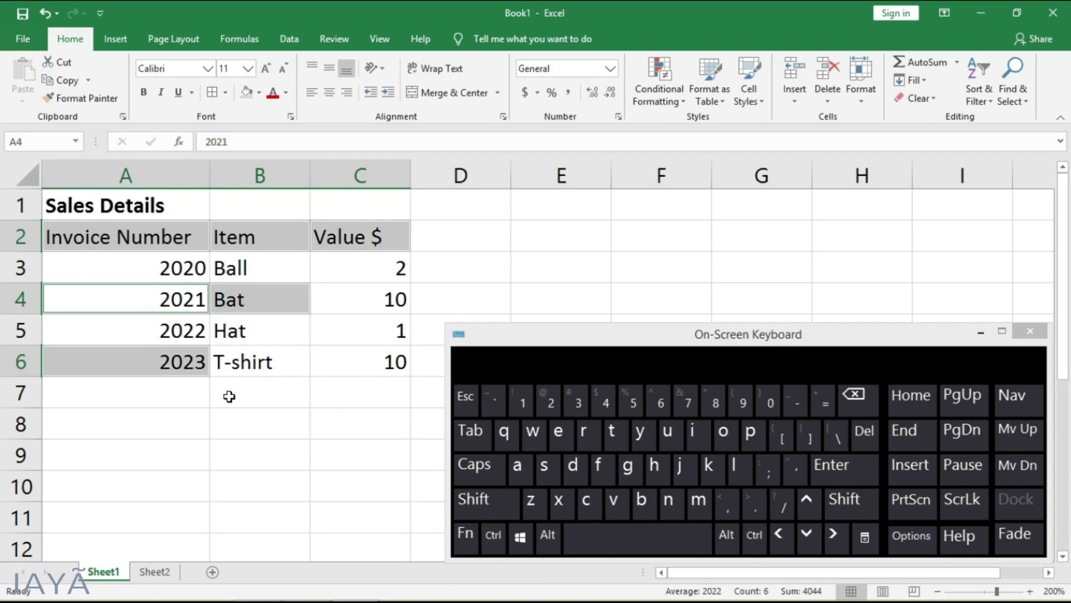
left_click(229, 396)
Step: Make the column headings in A2:C2 bold
left_click_drag(179, 234, 324, 228)
left_click(143, 91)
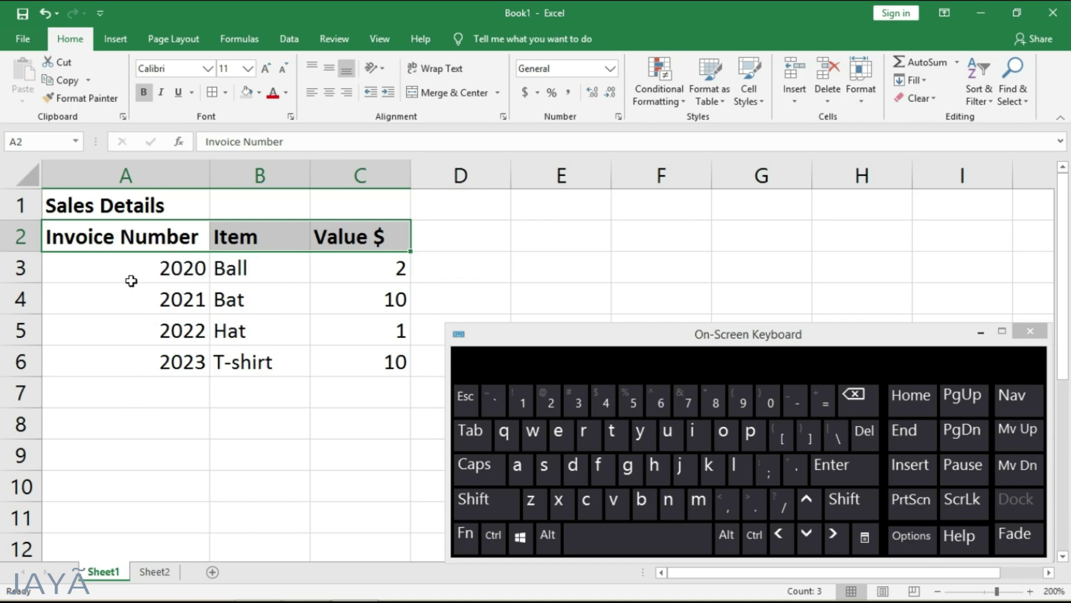
left_click(140, 265)
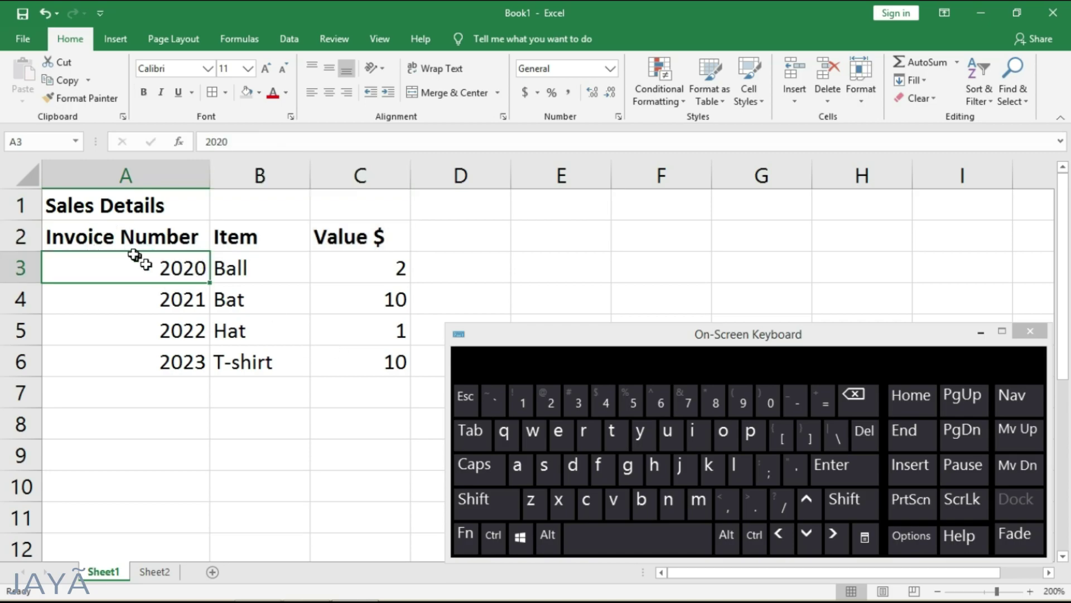
Step: Apply All Borders to the sales table in A2:C6 and deselect it
left_click_drag(101, 238, 337, 357)
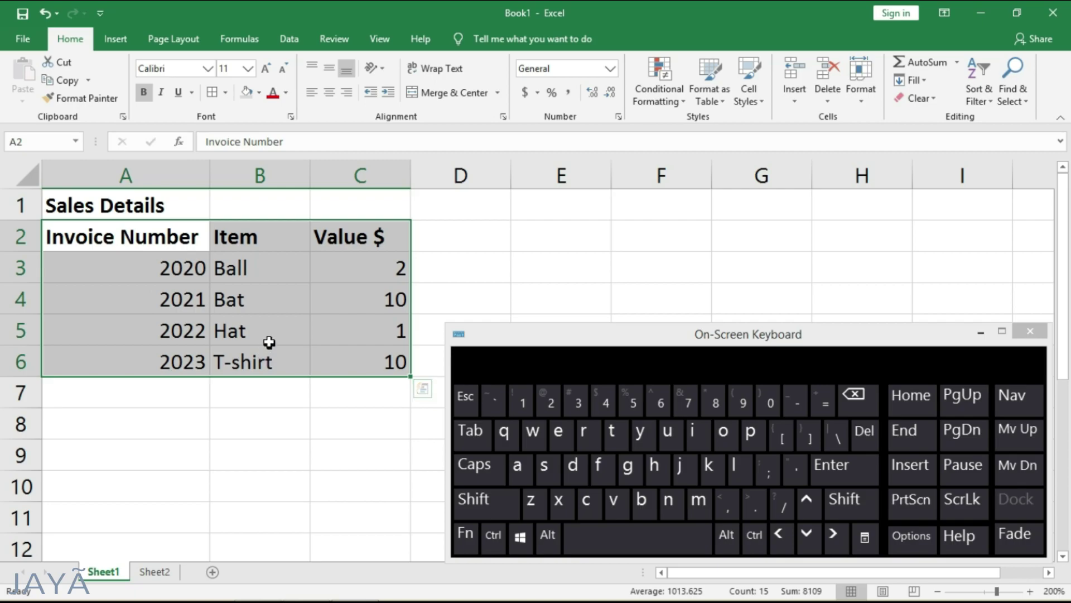
left_click(226, 91)
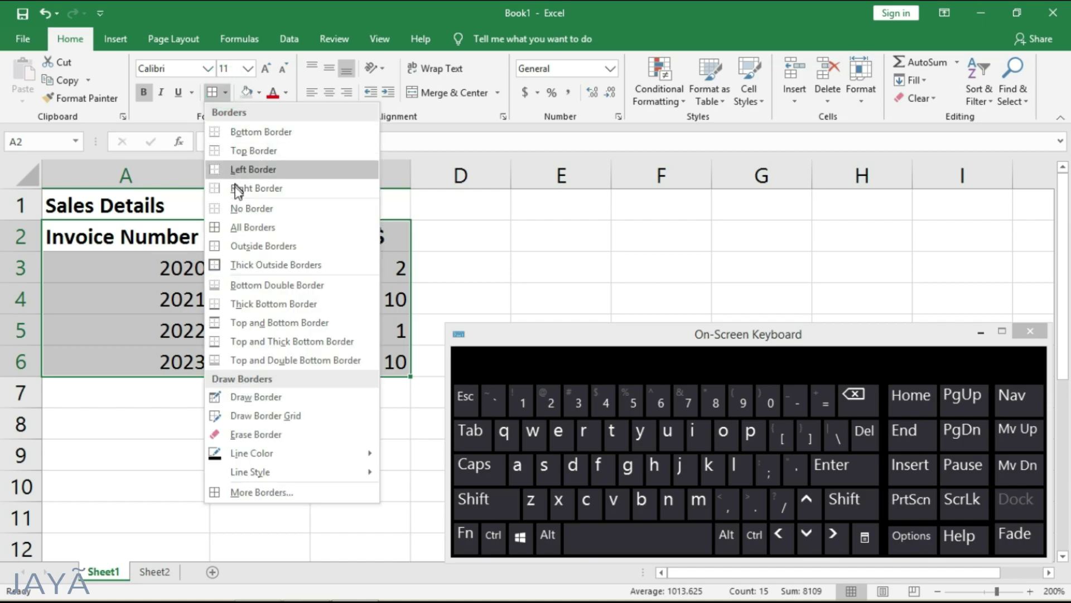
left_click(266, 229)
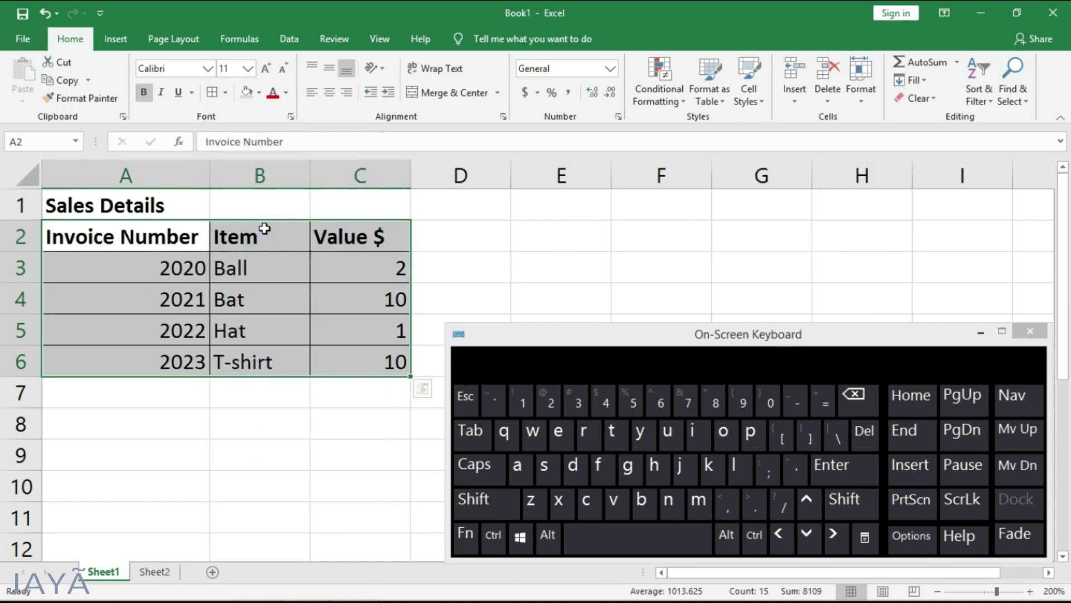
left_click(258, 433)
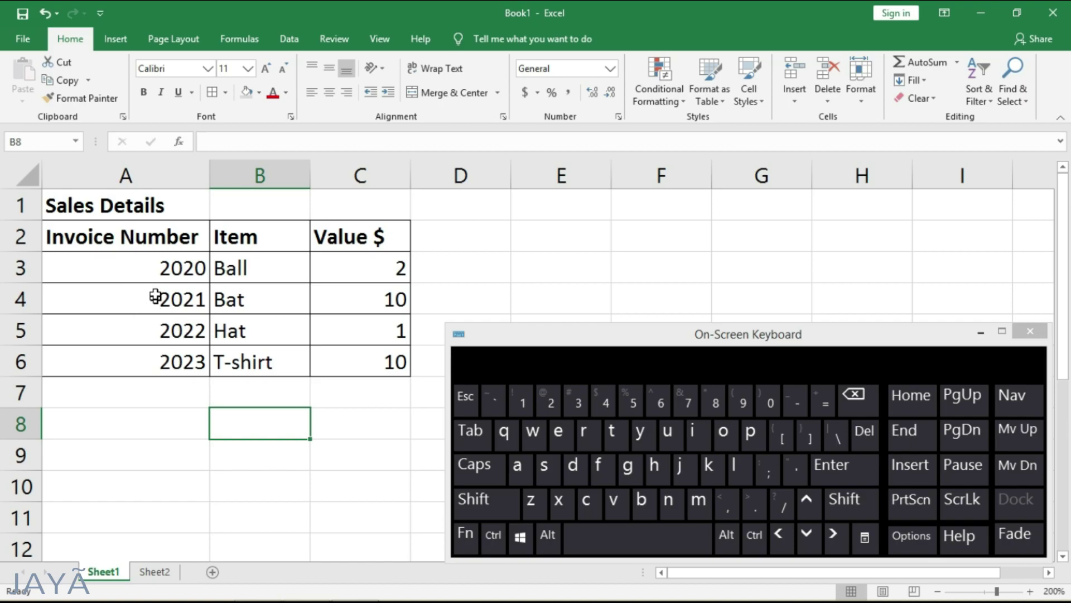
Step: Shade the heading cells A2:C2 with a light grey theme fill colour and deselect them
left_click_drag(144, 239, 350, 238)
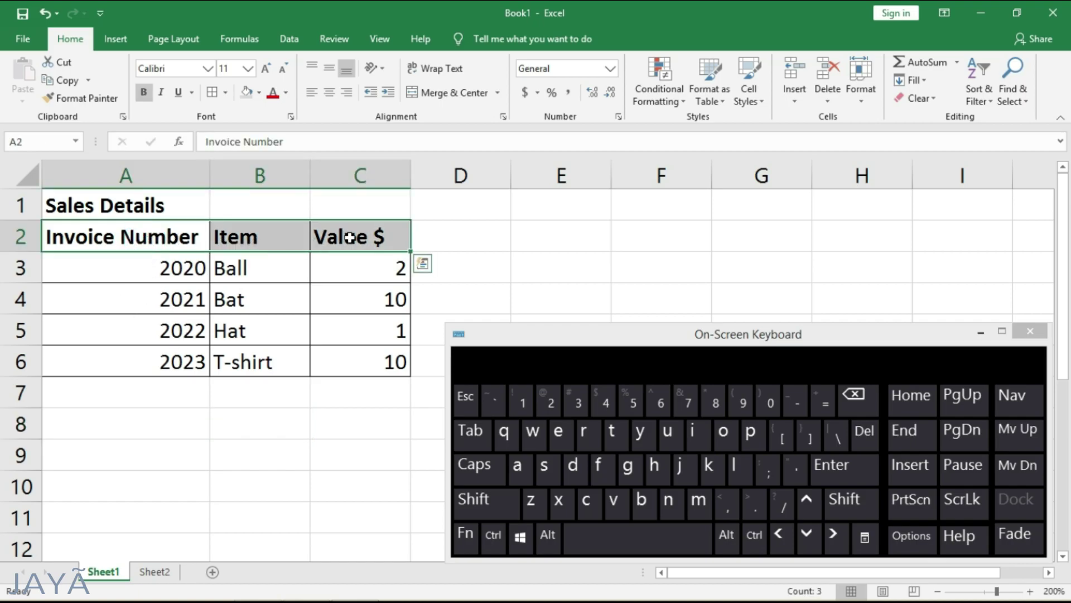
left_click(258, 93)
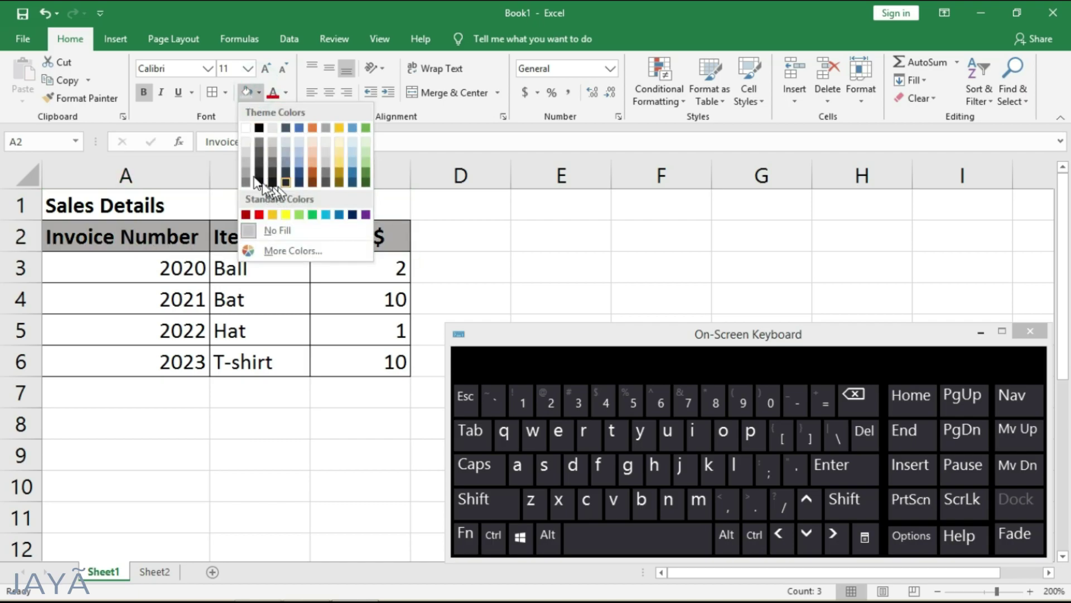
left_click(245, 149)
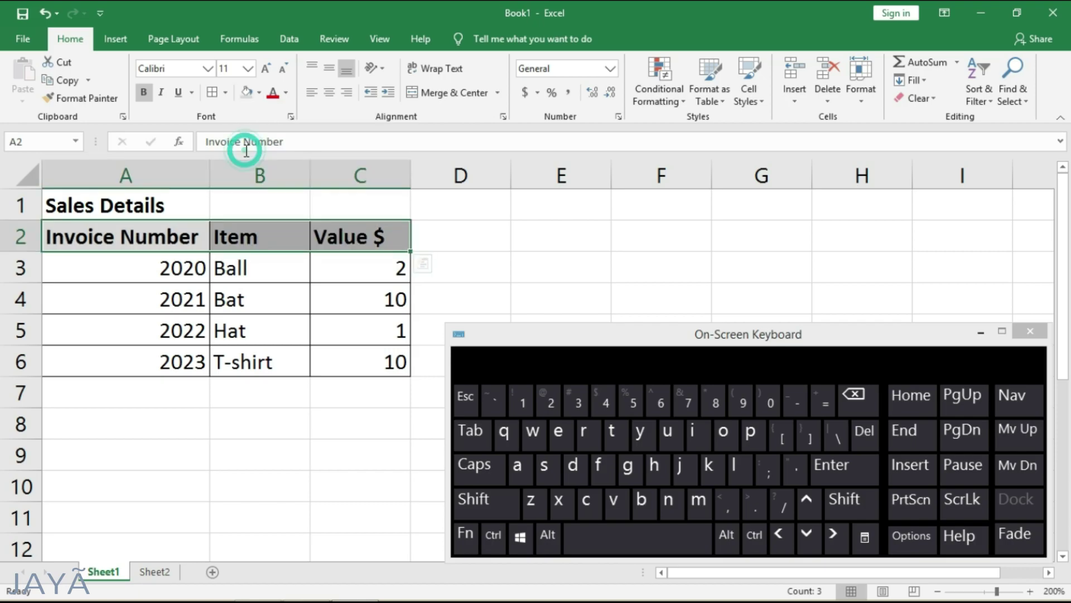
left_click(125, 292)
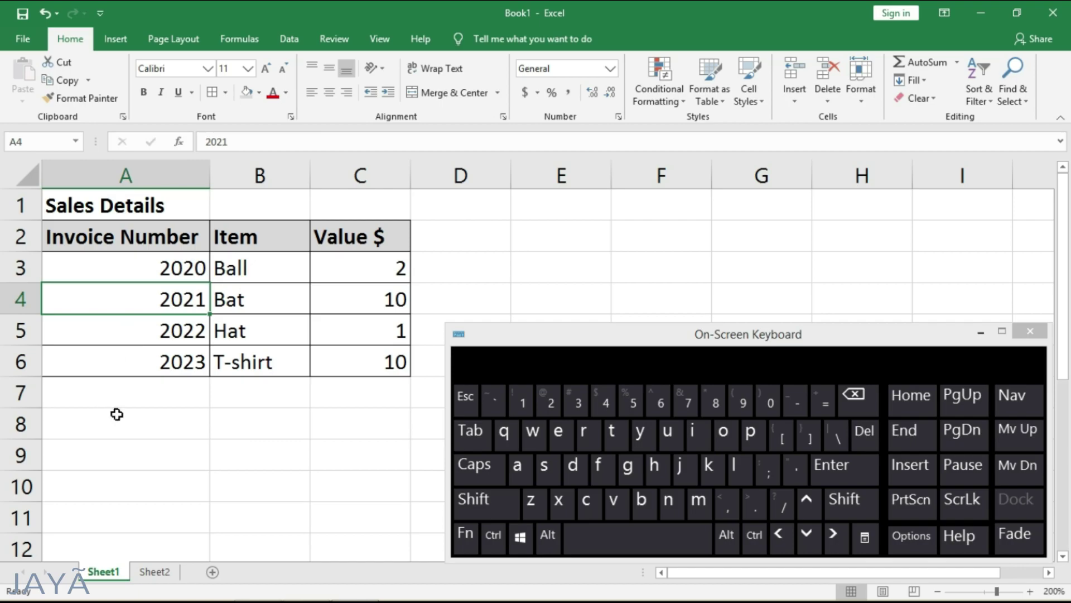
Step: Minimise the on-screen keyboard and save the workbook to the Desktop as an Excel Workbook named Lesson1.xlsx
left_click(981, 333)
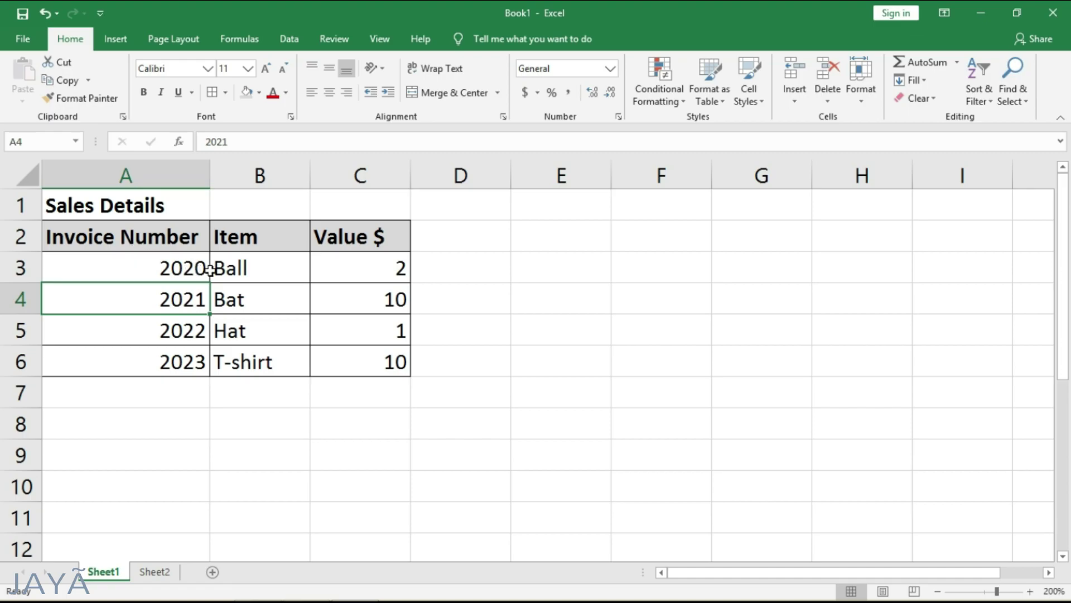
left_click(23, 15)
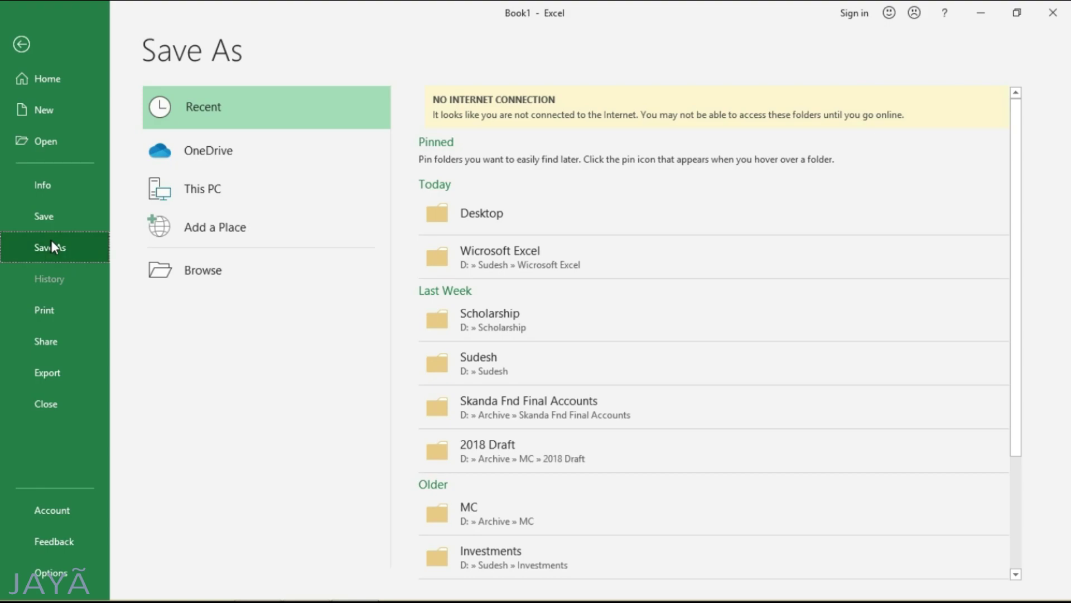
left_click(202, 277)
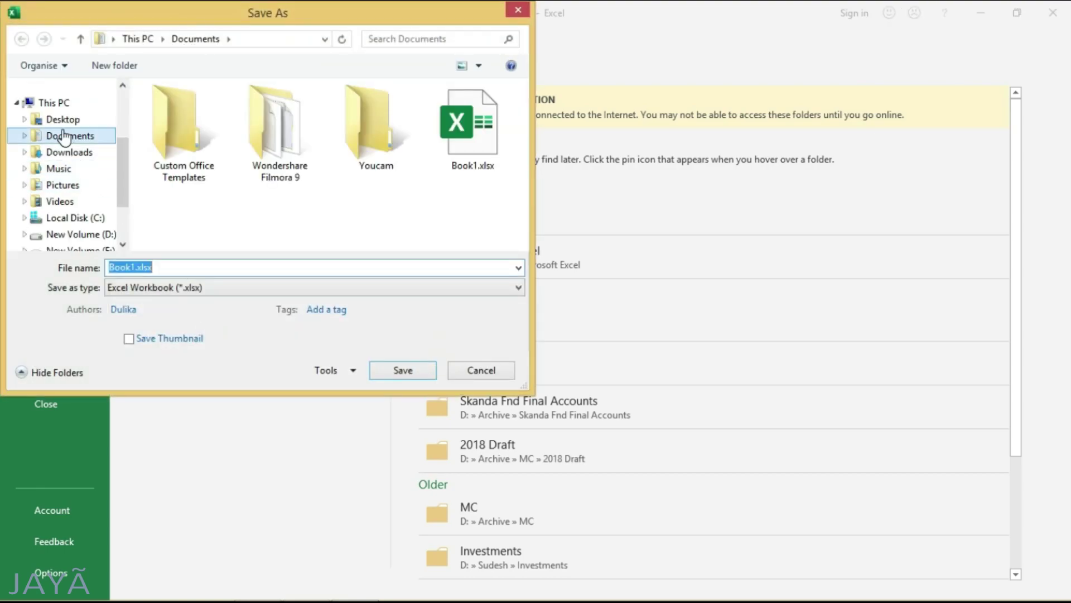
left_click(61, 120)
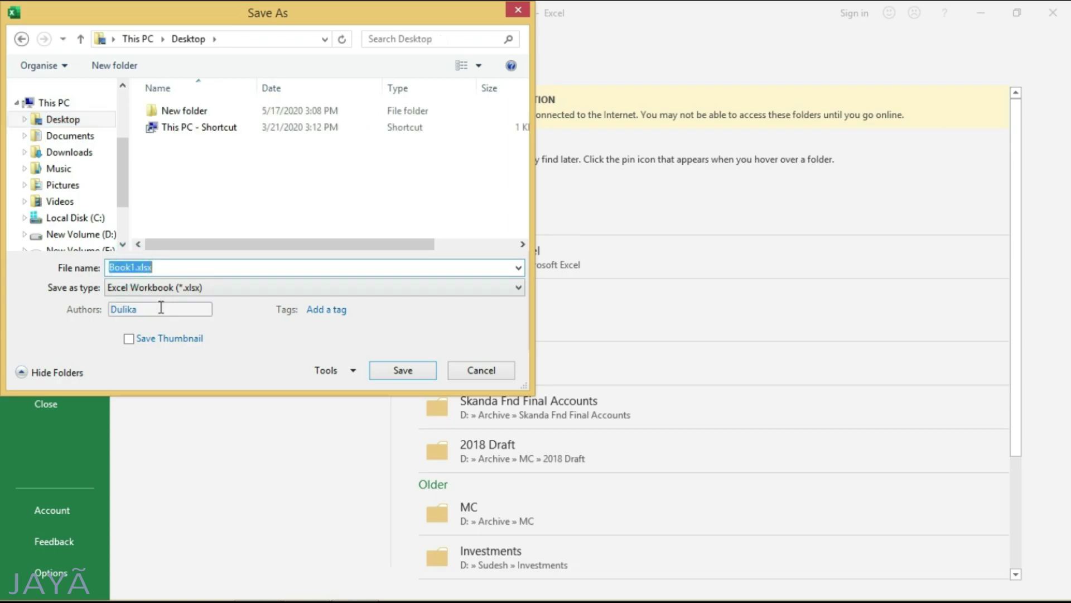
key("Left")
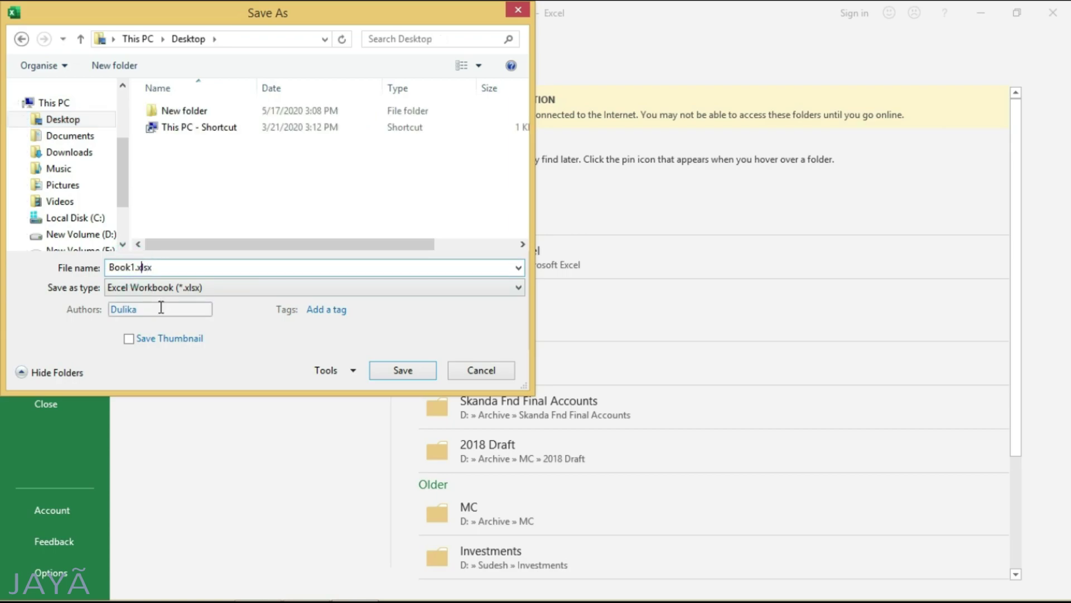
key("shift+Home")
type("Les")
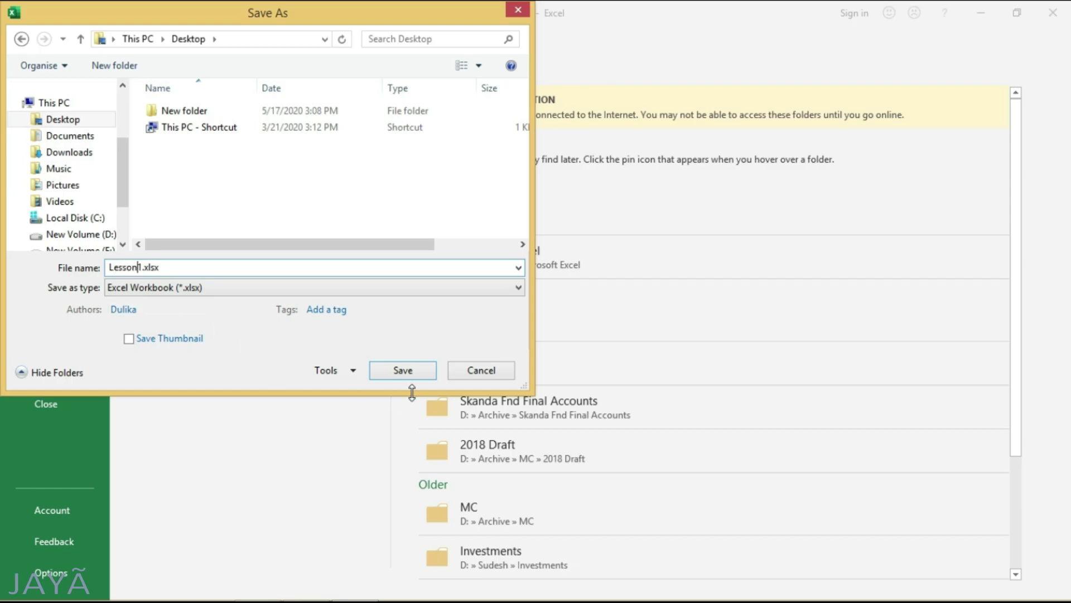
left_click(411, 368)
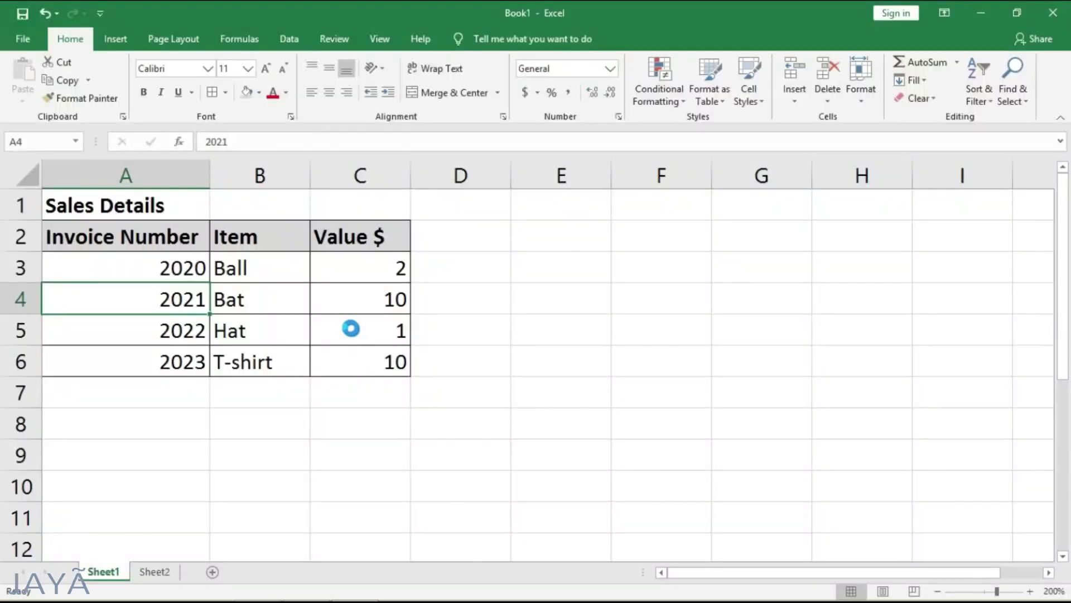